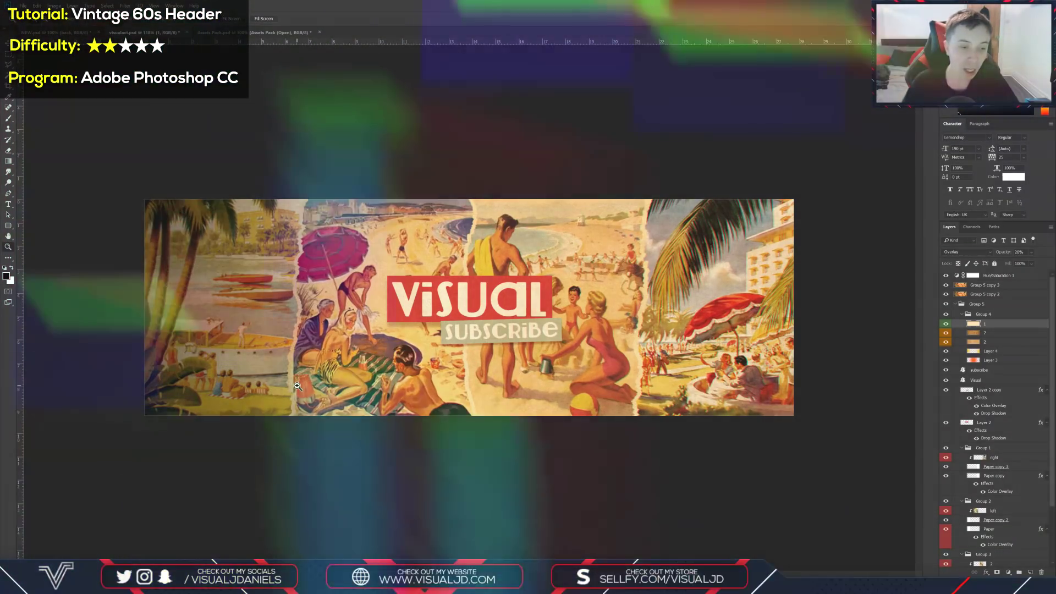
# Step: Switch to the Move tool and review the finished VISUAL banner, closing the extra NEW.psd
pyautogui.press('v')
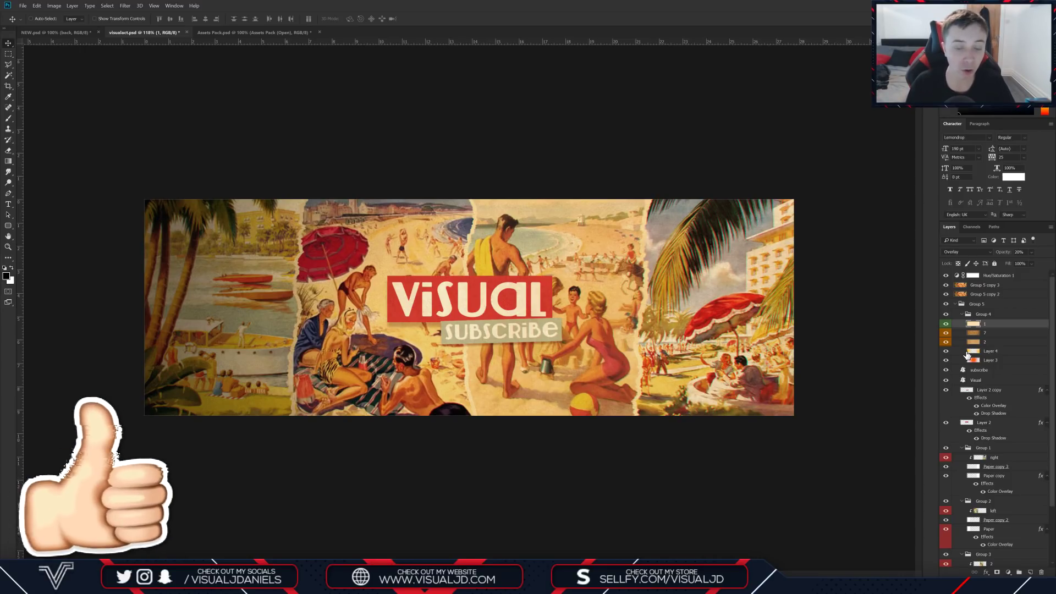
pyautogui.moveTo(813, 352); pyautogui.dragTo(810, 367)
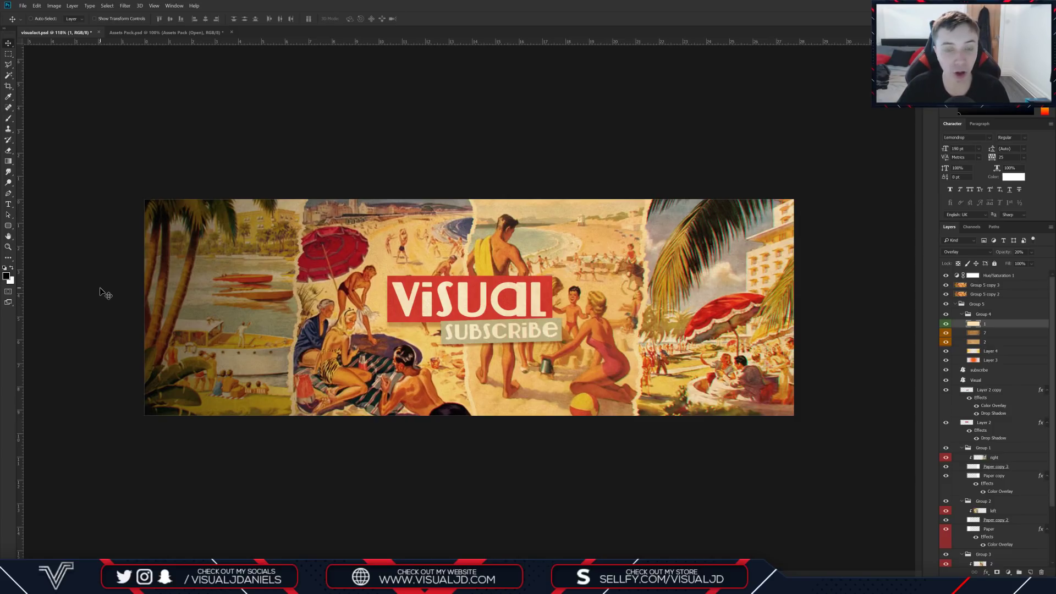
# Step: Glance at Assets Pack.psd, return to visualact.psd, and open the Vintage Assets Pack folder
pyautogui.click(168, 32)
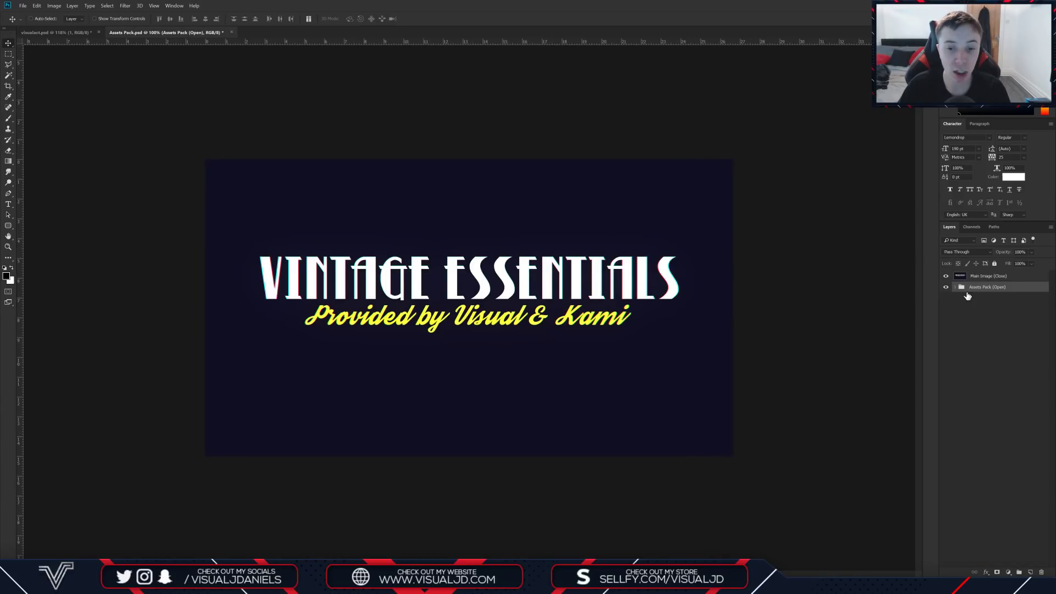
pyautogui.click(78, 33)
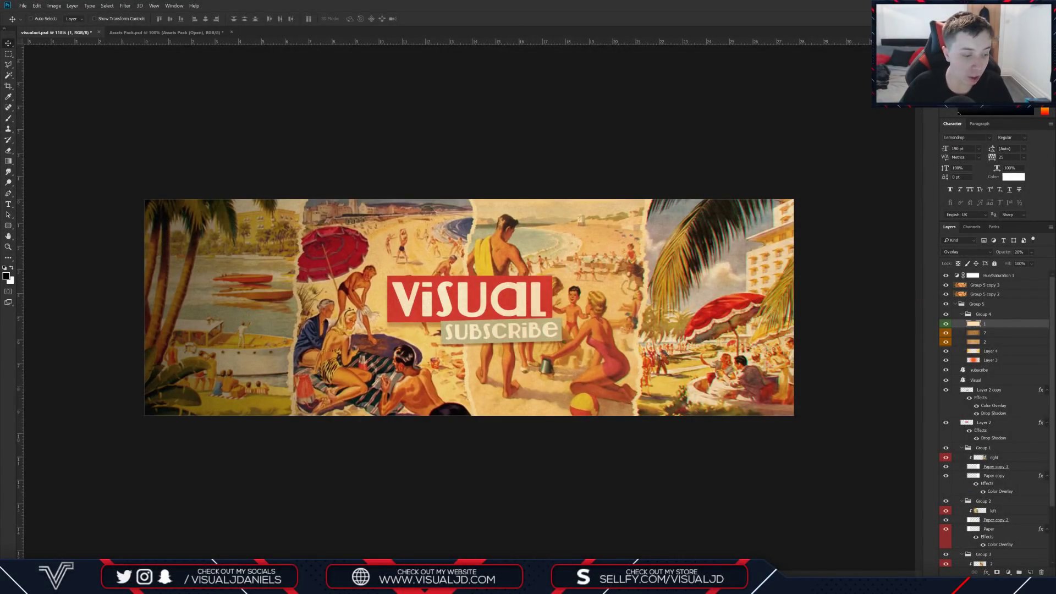
pyautogui.click(36, 535)
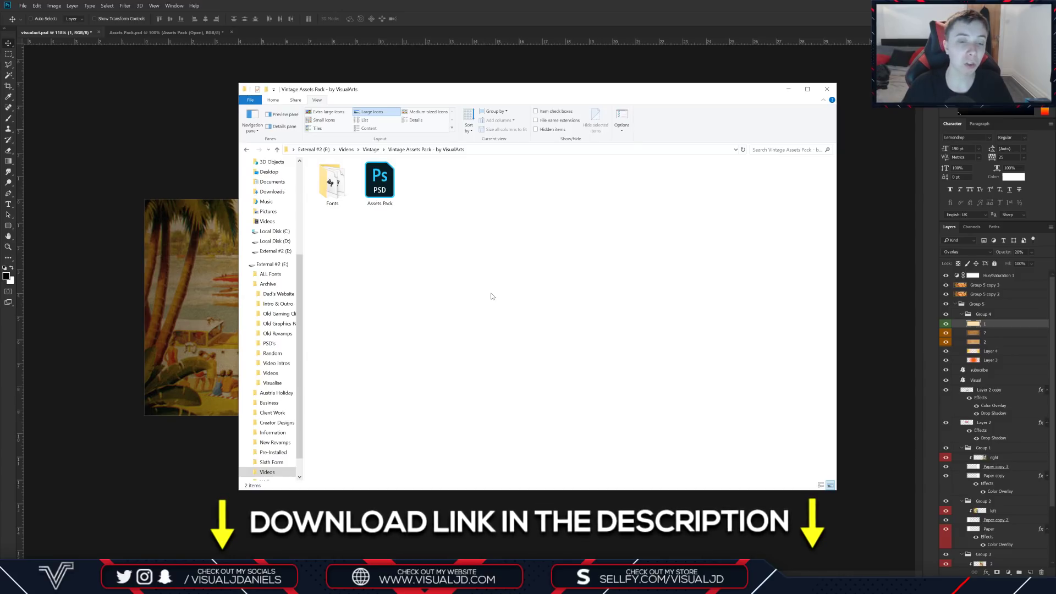
# Step: Open the Fonts folder and select all seven font files to review them
pyautogui.moveTo(440, 238); pyautogui.dragTo(343, 183)
pyautogui.doubleClick(342, 183)
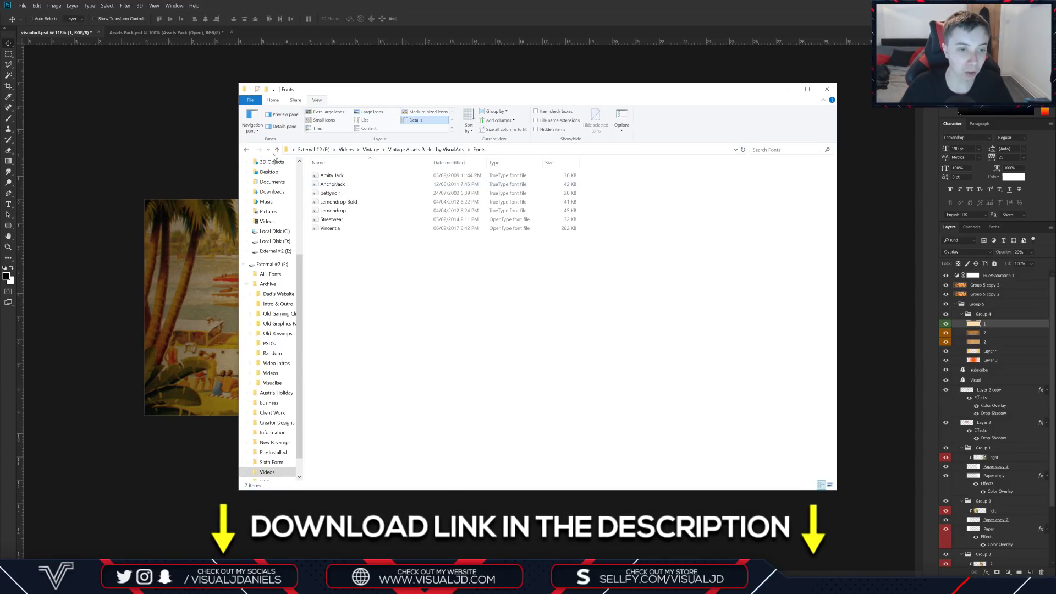
pyautogui.hotkey('ctrl', 'a')
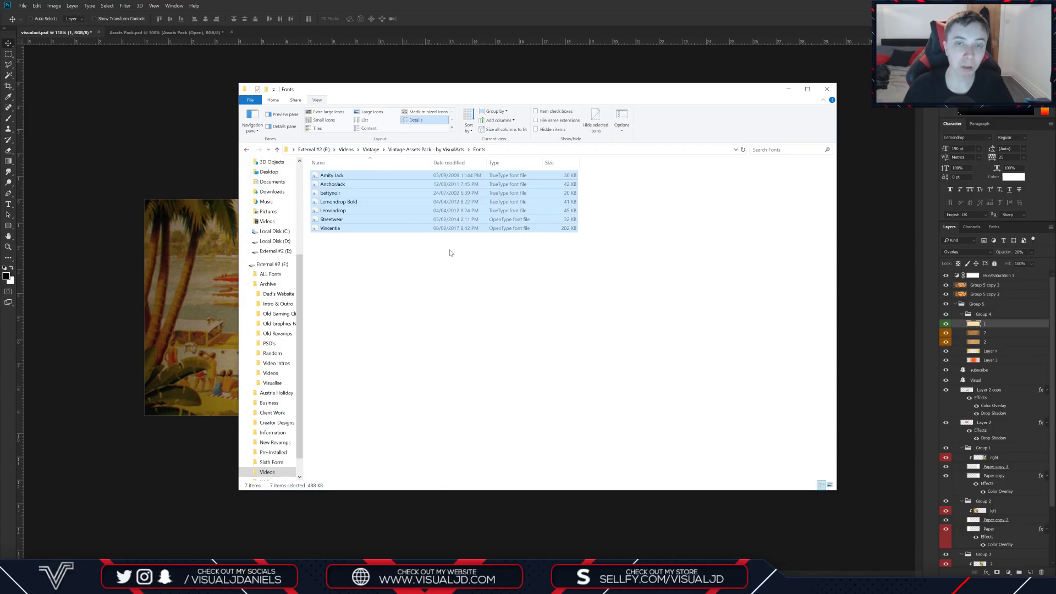
pyautogui.click(246, 150)
pyautogui.doubleClick(335, 187)
# Step: Go back to Vintage Assets Pack, select the Assets Pack PSD, and show it in Photoshop
pyautogui.moveTo(361, 90); pyautogui.dragTo(366, 59)
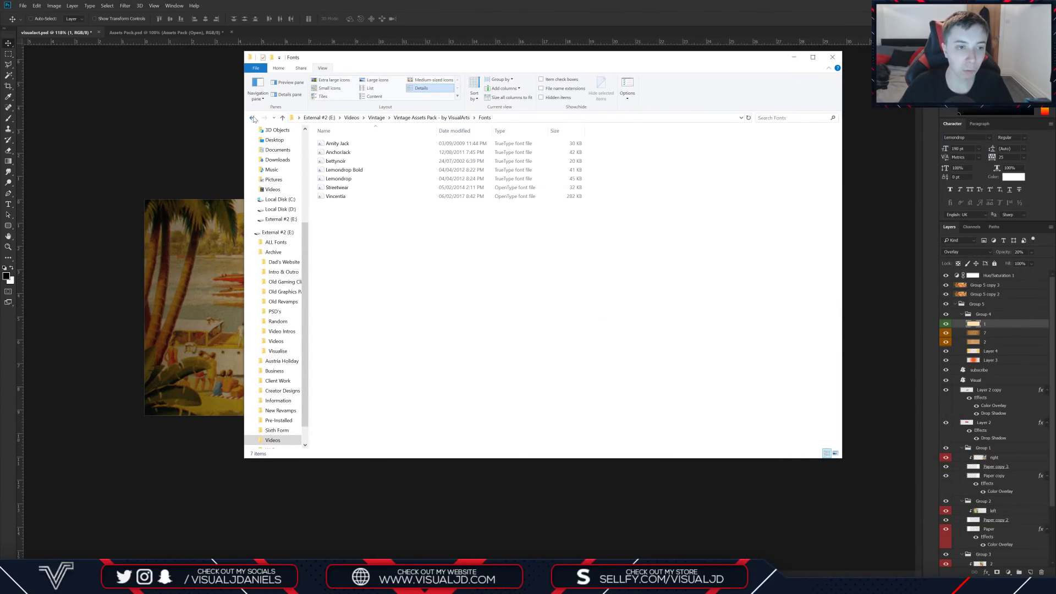
pyautogui.click(253, 118)
pyautogui.click(383, 153)
pyautogui.click(273, 44)
pyautogui.click(165, 33)
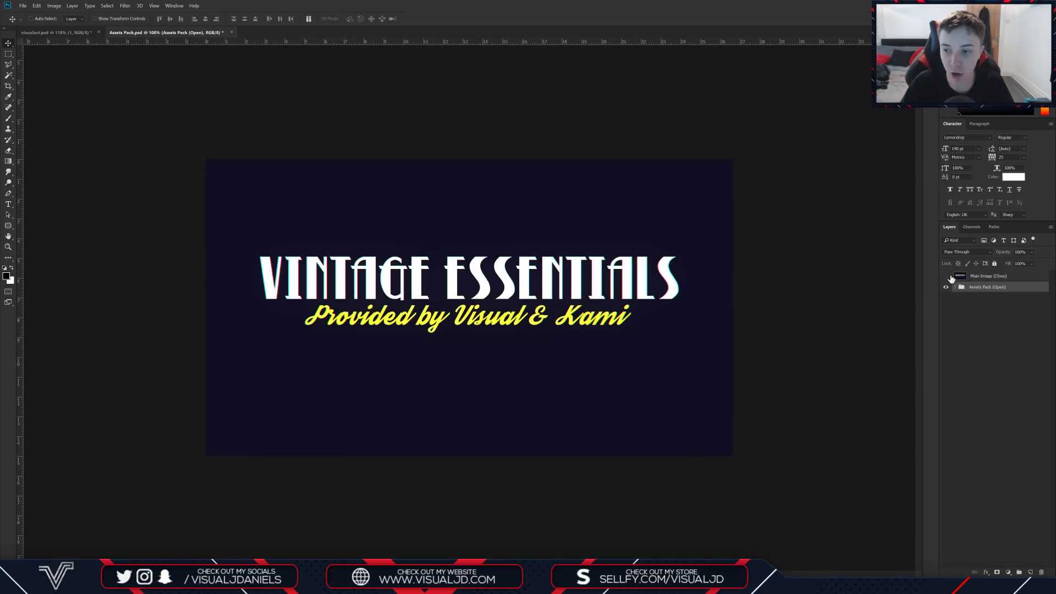
# Step: Hide the Main Image title, expand the Assets Pack group, and inspect the Images folder
pyautogui.click(946, 276)
pyautogui.click(955, 286)
pyautogui.click(962, 299)
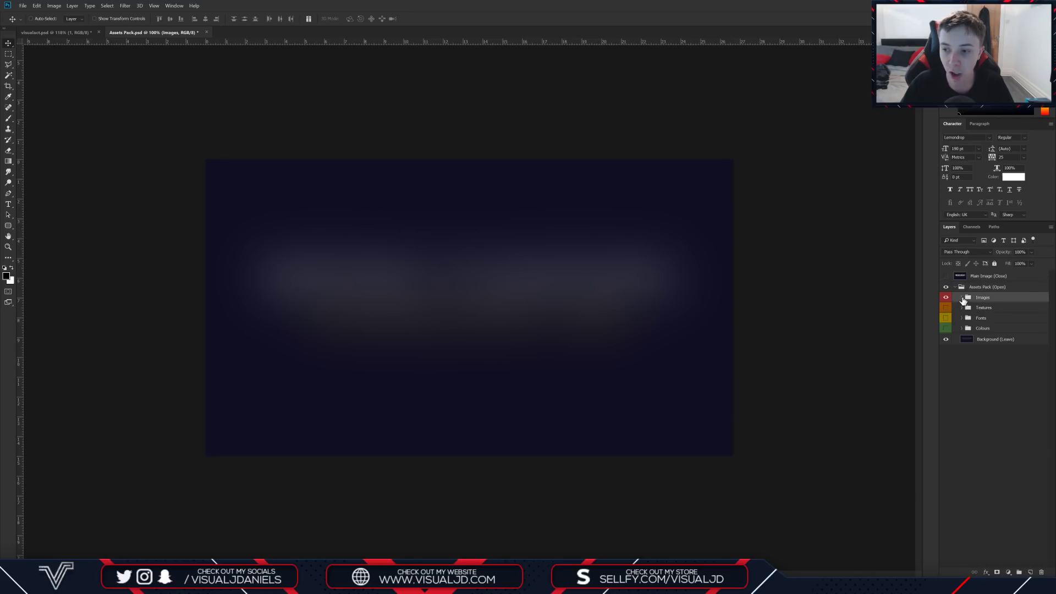
pyautogui.click(962, 297)
pyautogui.click(962, 298)
pyautogui.click(945, 297)
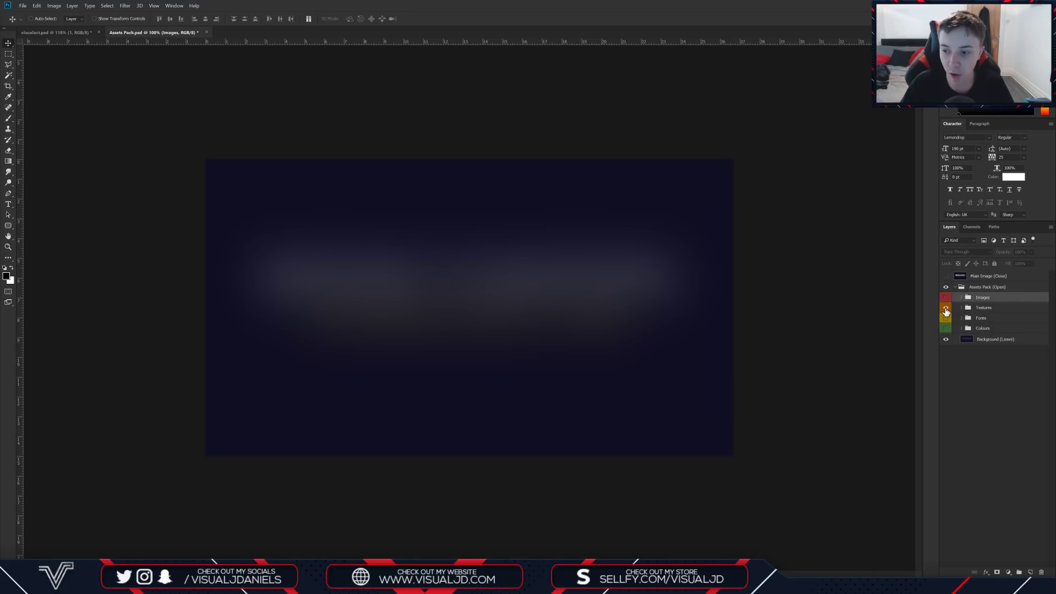
# Step: Inspect the Textures, Fonts and Colours folders, then collapse the group and restore the Main Image
pyautogui.click(961, 307)
pyautogui.click(961, 307)
pyautogui.click(945, 308)
pyautogui.click(946, 318)
pyautogui.click(946, 317)
pyautogui.click(962, 328)
pyautogui.click(961, 328)
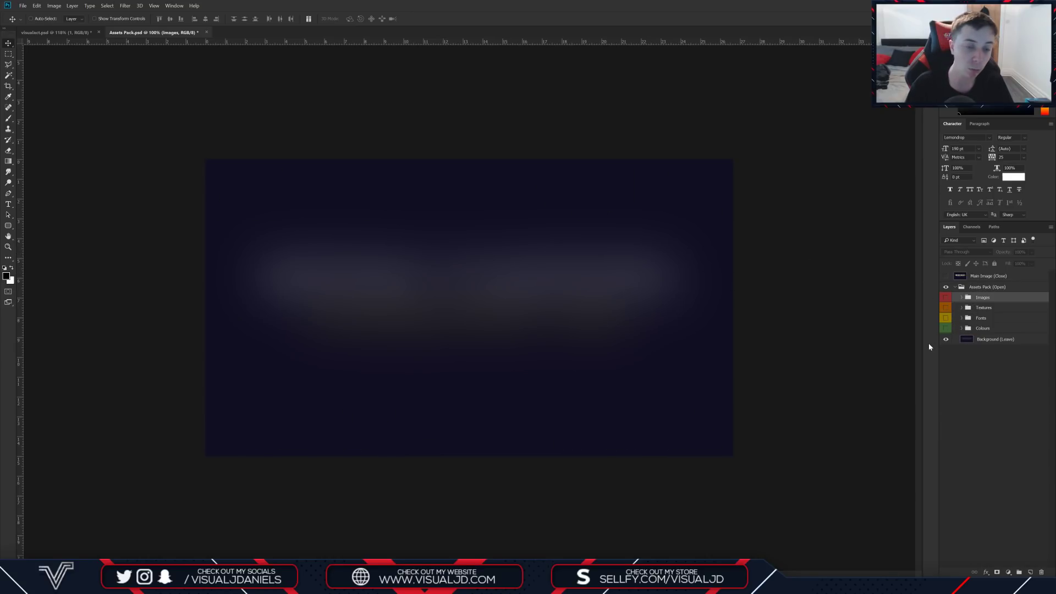
pyautogui.click(955, 287)
pyautogui.click(946, 276)
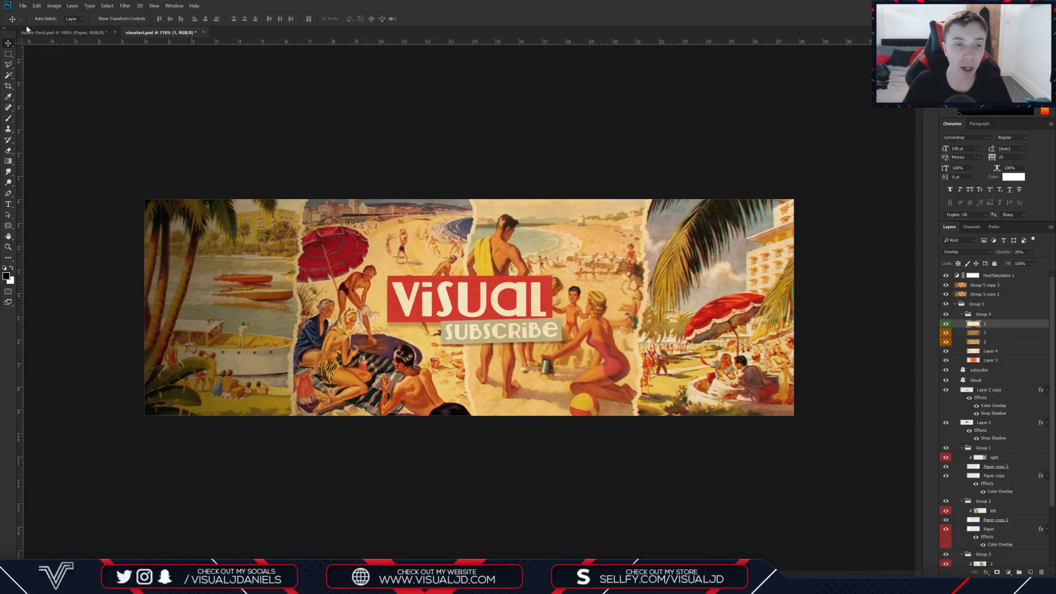
# Step: Confirm the banner is 2000 × 667 px without changes, then start a new 3000 × 1000 px, 72 ppi document
pyautogui.click(54, 6)
pyautogui.click(65, 61)
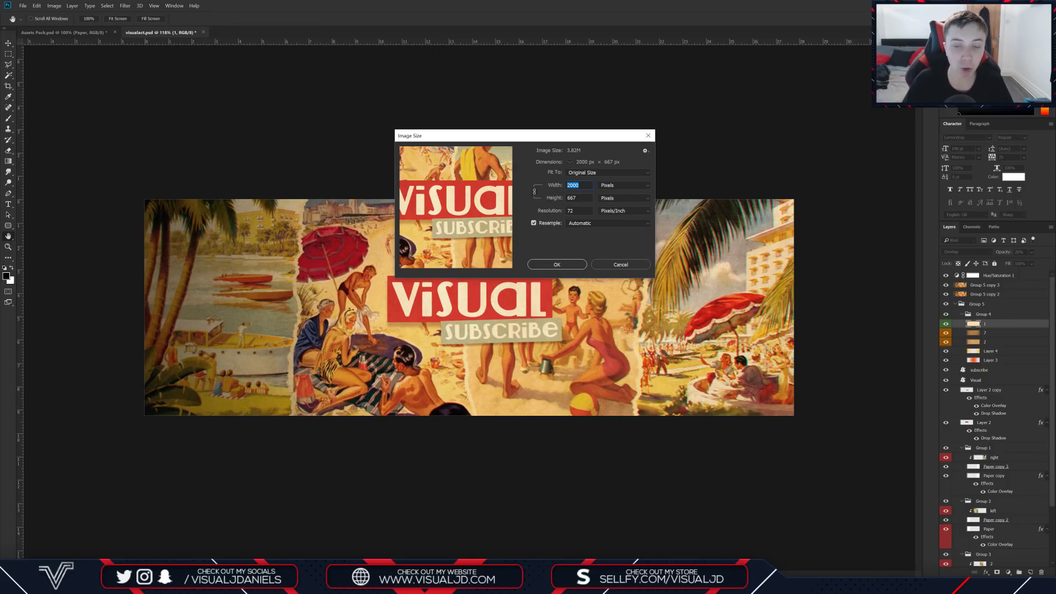
pyautogui.press('Tab')
pyautogui.hotkey('shift', 'Tab')
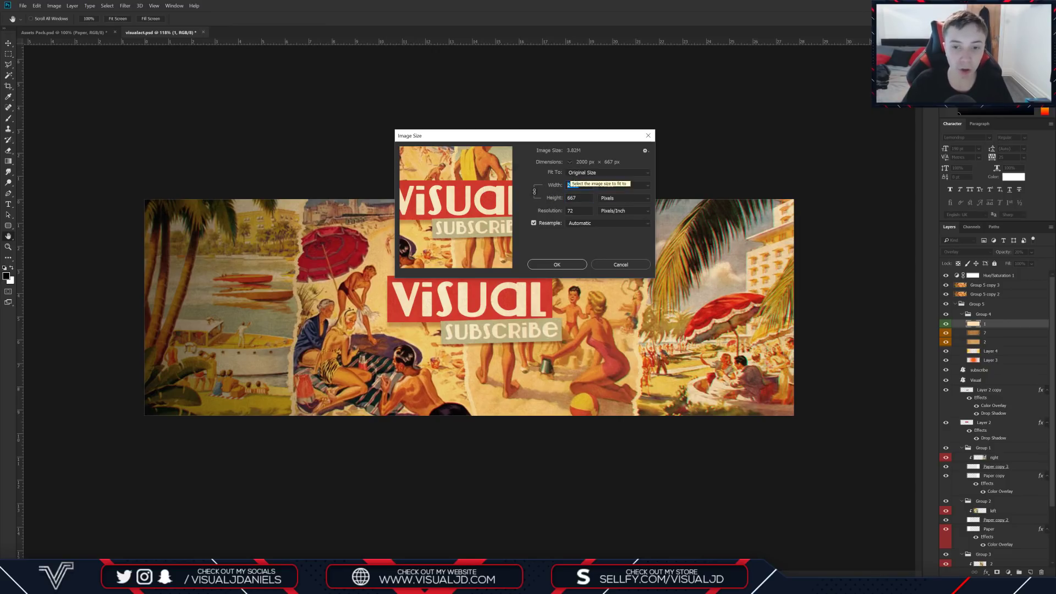
pyautogui.click(621, 265)
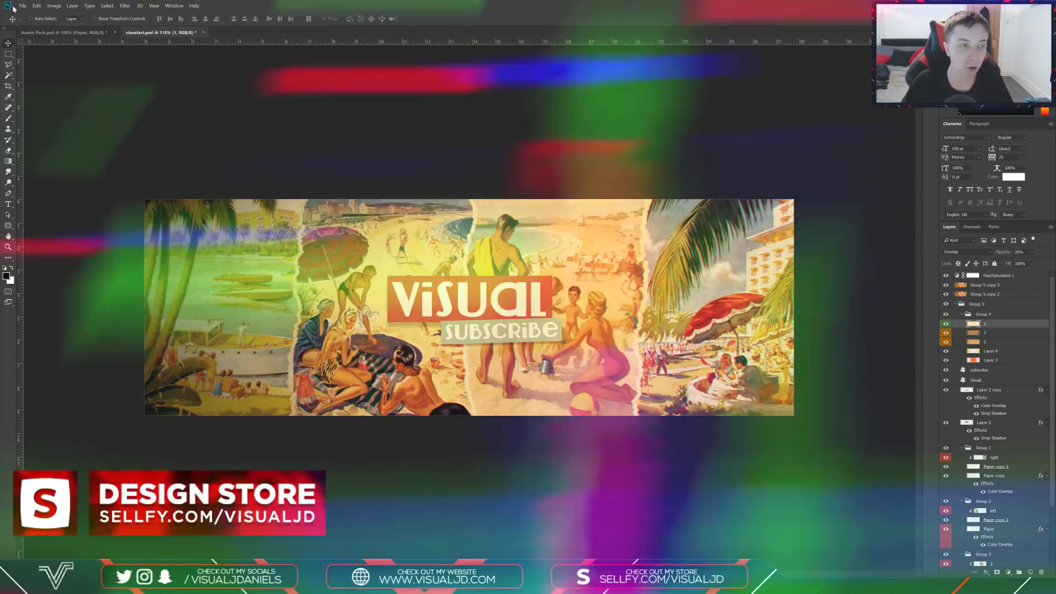
pyautogui.click(23, 5)
pyautogui.click(25, 14)
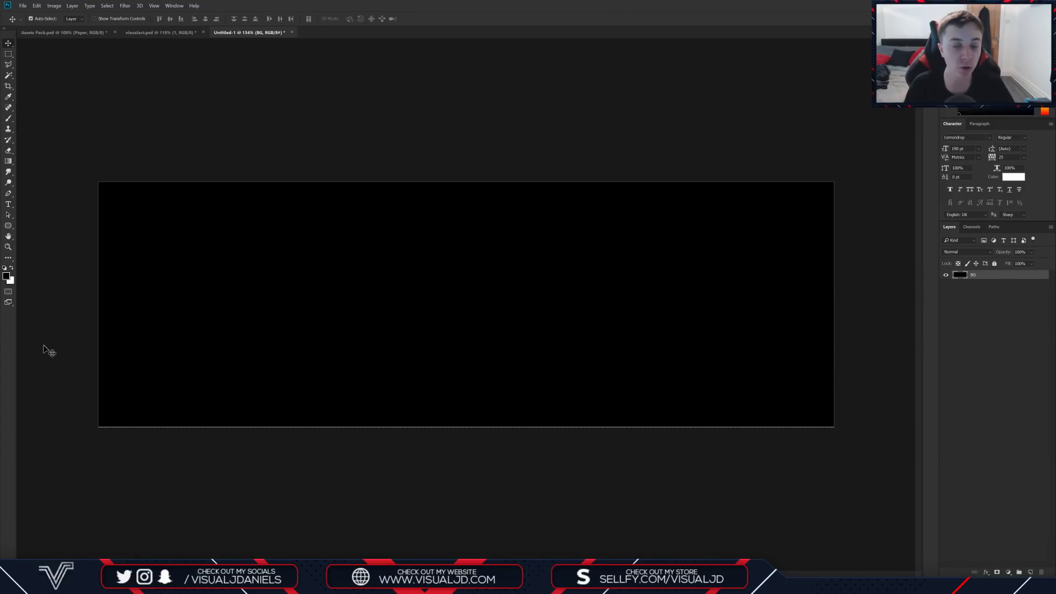
# Step: Show rulers and add vertical and horizontal guides crossing at the black canvas's centre
pyautogui.hotkey('ctrl', 'r')
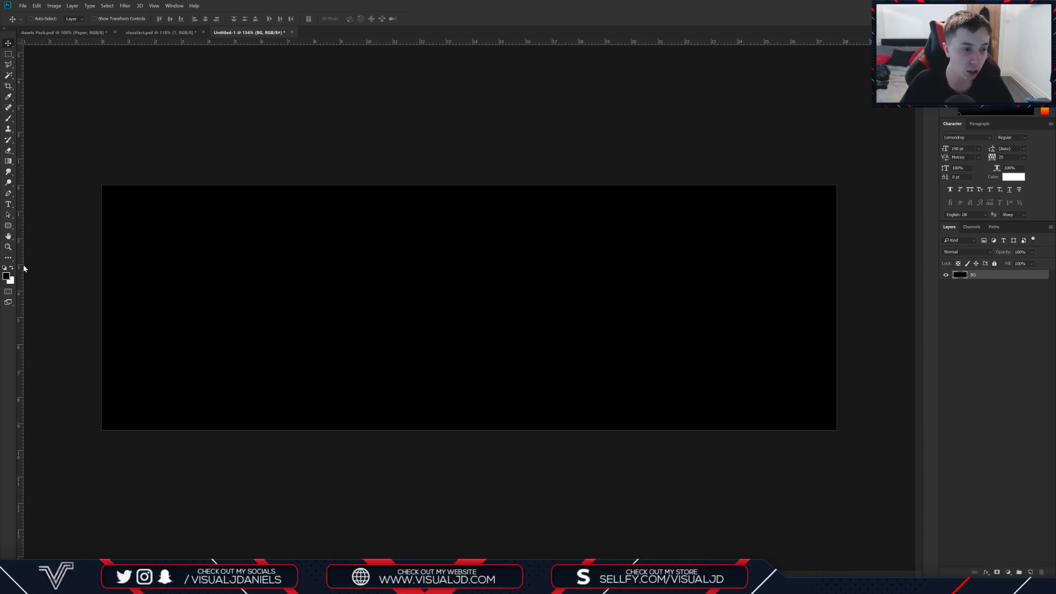
pyautogui.moveTo(20, 264); pyautogui.dragTo(471, 218)
pyautogui.moveTo(485, 42); pyautogui.dragTo(474, 307)
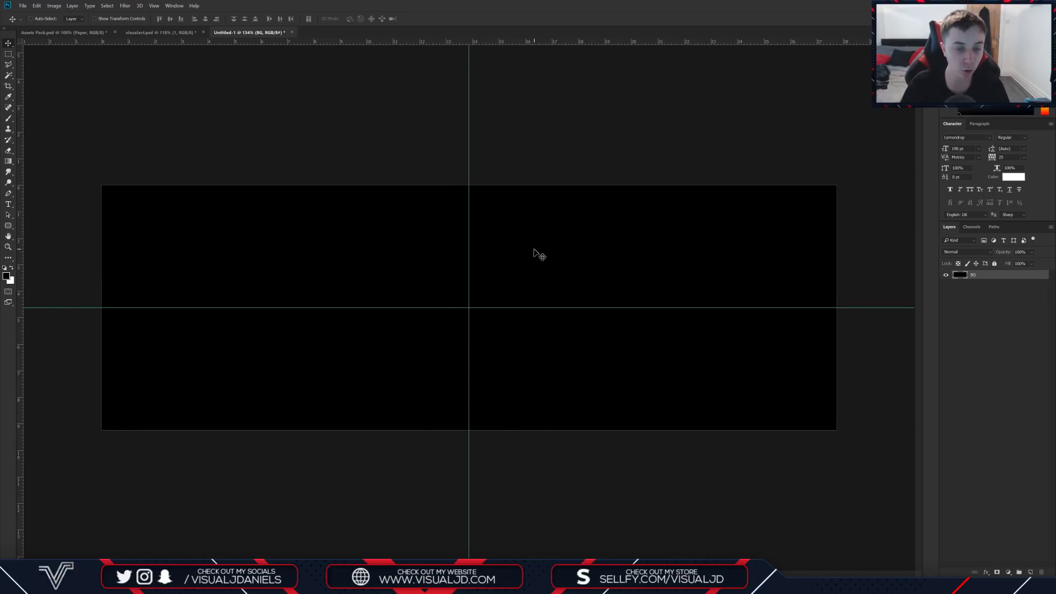
# Step: Bring the torn Paper layer from Assets Pack onto Untitled-1's left edge
pyautogui.click(78, 34)
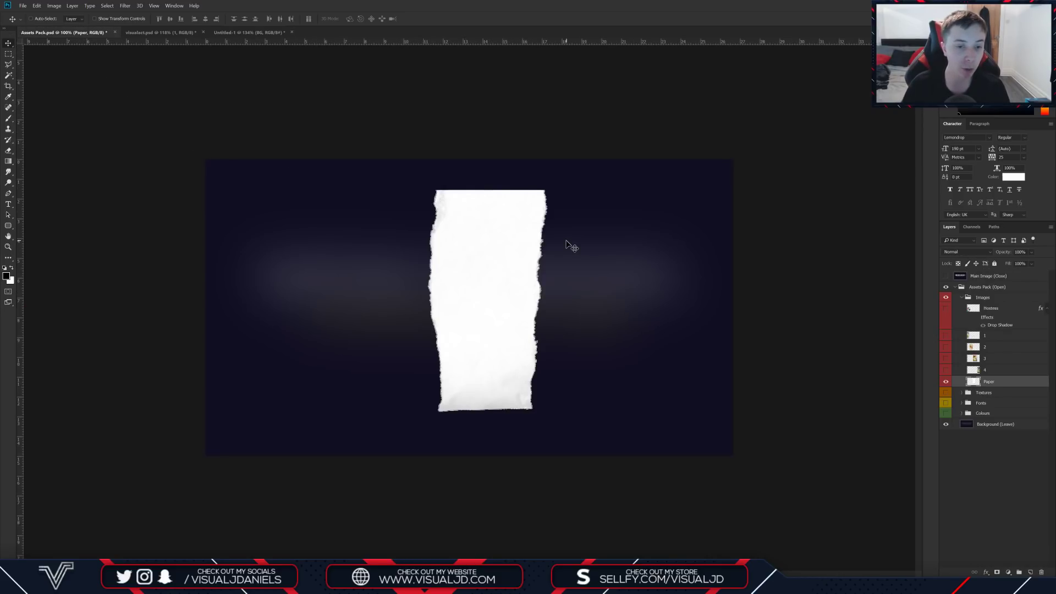
pyautogui.click(946, 381)
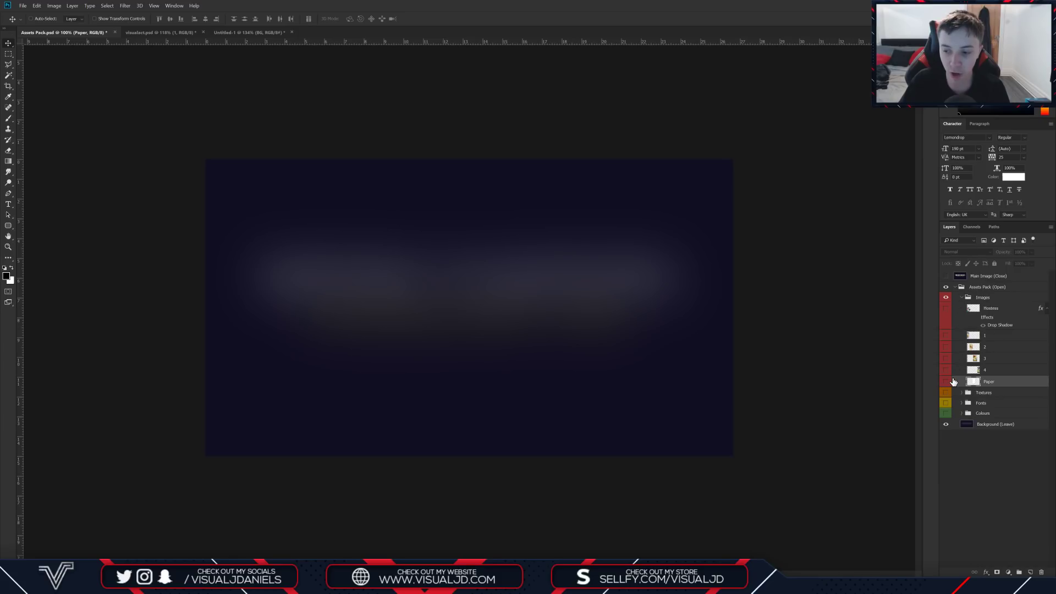
pyautogui.click(946, 381)
pyautogui.moveTo(528, 252); pyautogui.dragTo(179, 215)
pyautogui.moveTo(299, 235)
pyautogui.mouseDown()
pyautogui.moveTo(283, 255)
pyautogui.moveTo(290, 242)
pyautogui.mouseUp()
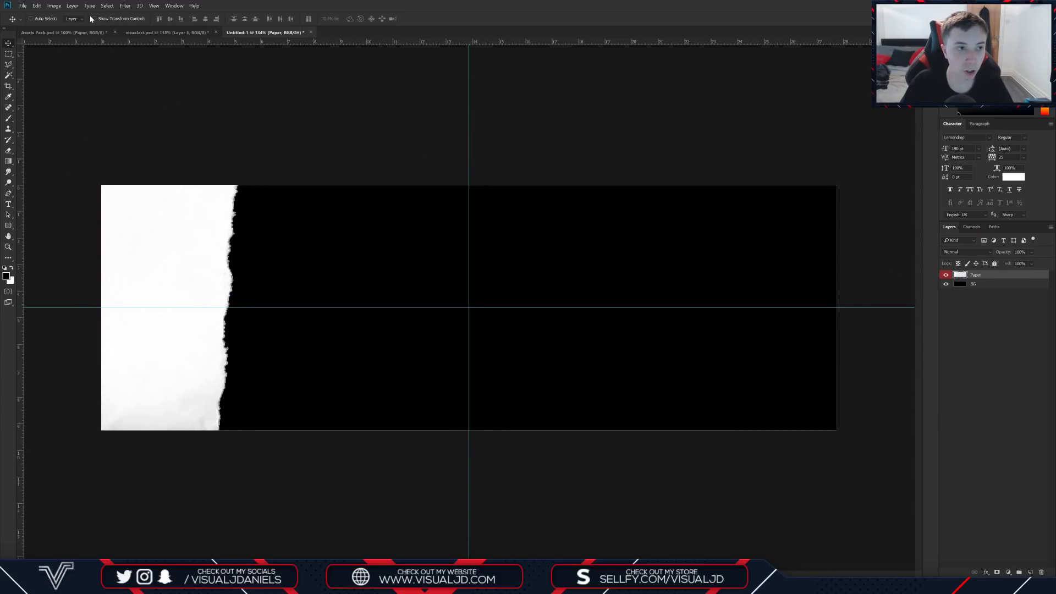
# Step: Drag the beach banner into Untitled-1 as a reference and add a guide at its first panel's edge
pyautogui.click(170, 32)
pyautogui.moveTo(434, 258); pyautogui.dragTo(258, 30)
pyautogui.moveTo(449, 290); pyautogui.dragTo(457, 230)
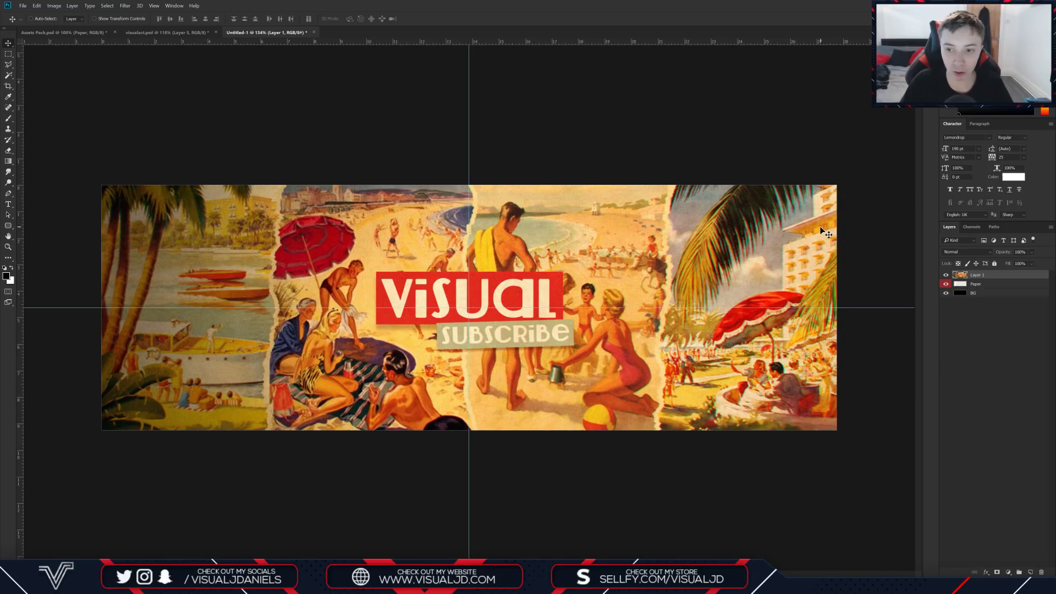
pyautogui.moveTo(20, 215); pyautogui.dragTo(280, 203)
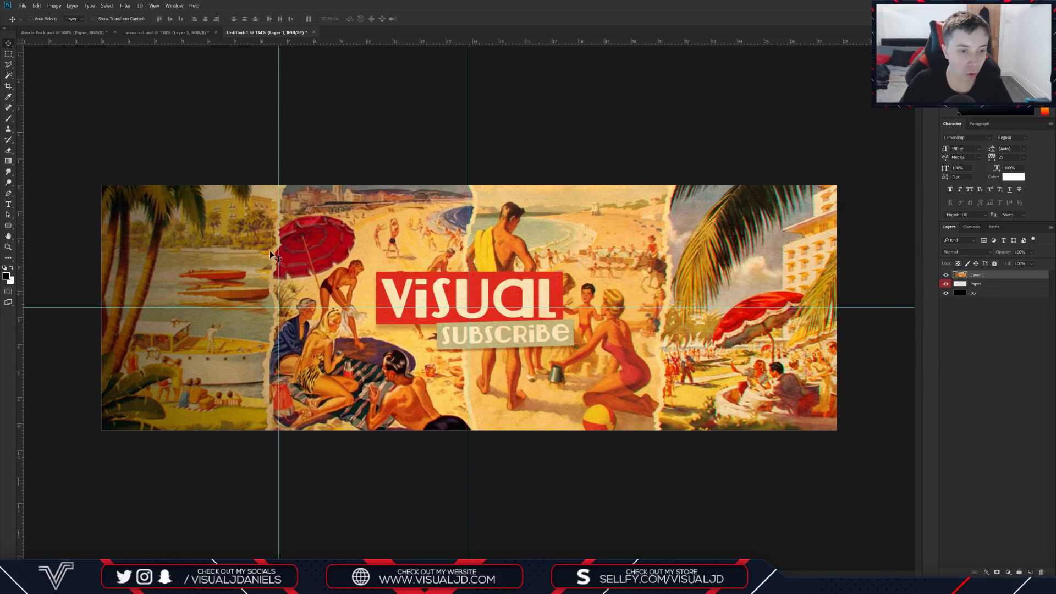
# Step: Scale and position the Paper layer up to the new guide, then hide the guides
pyautogui.click(946, 274)
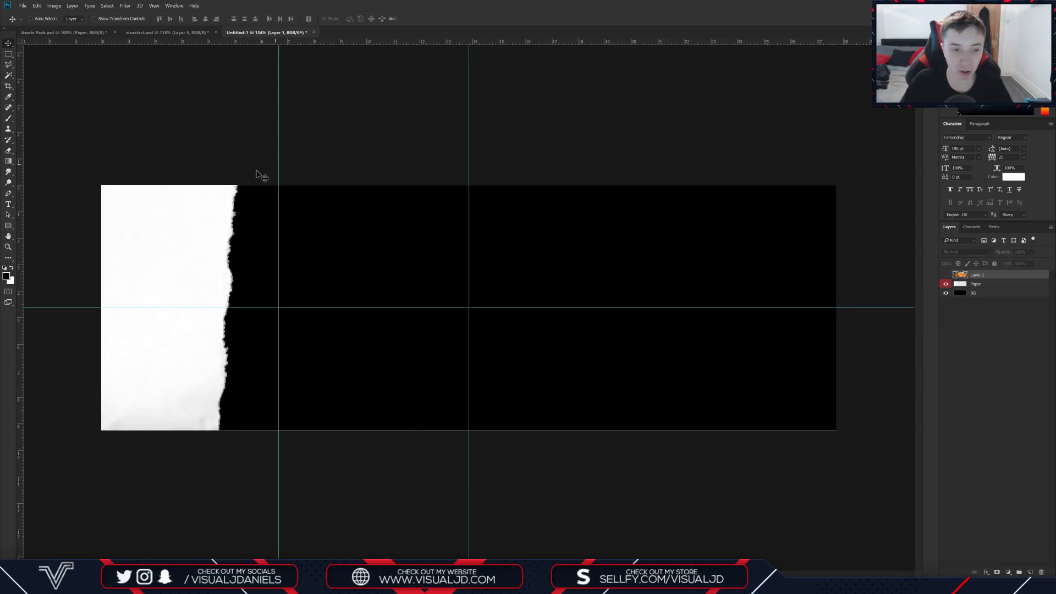
pyautogui.click(1002, 284)
pyautogui.hotkey('ctrl', 't')
pyautogui.moveTo(245, 142); pyautogui.dragTo(321, 62)
pyautogui.moveTo(259, 175); pyautogui.dragTo(255, 230)
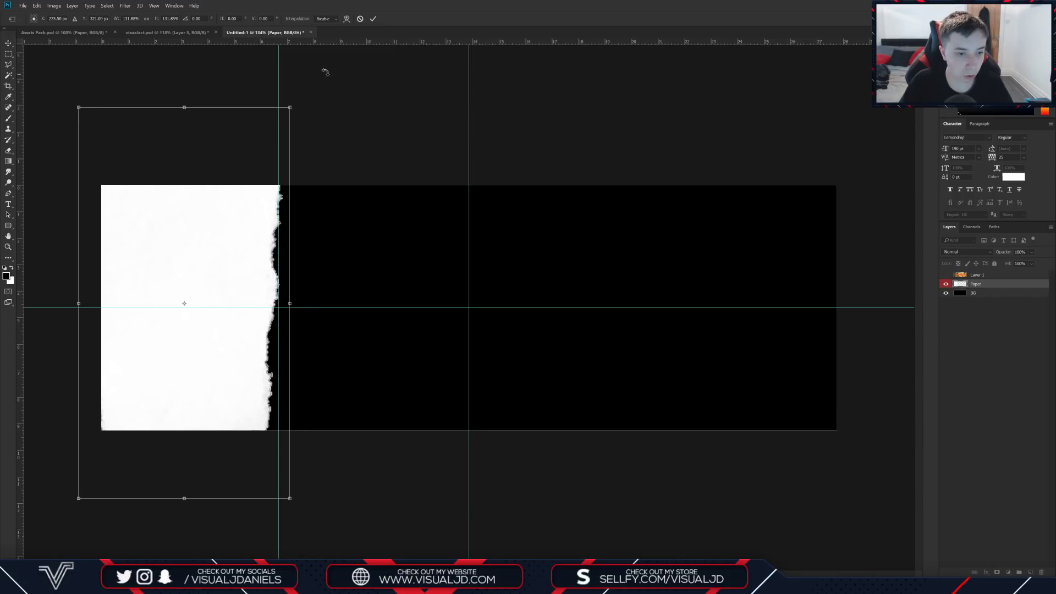
pyautogui.moveTo(289, 106); pyautogui.dragTo(300, 92)
pyautogui.moveTo(276, 178); pyautogui.dragTo(269, 189)
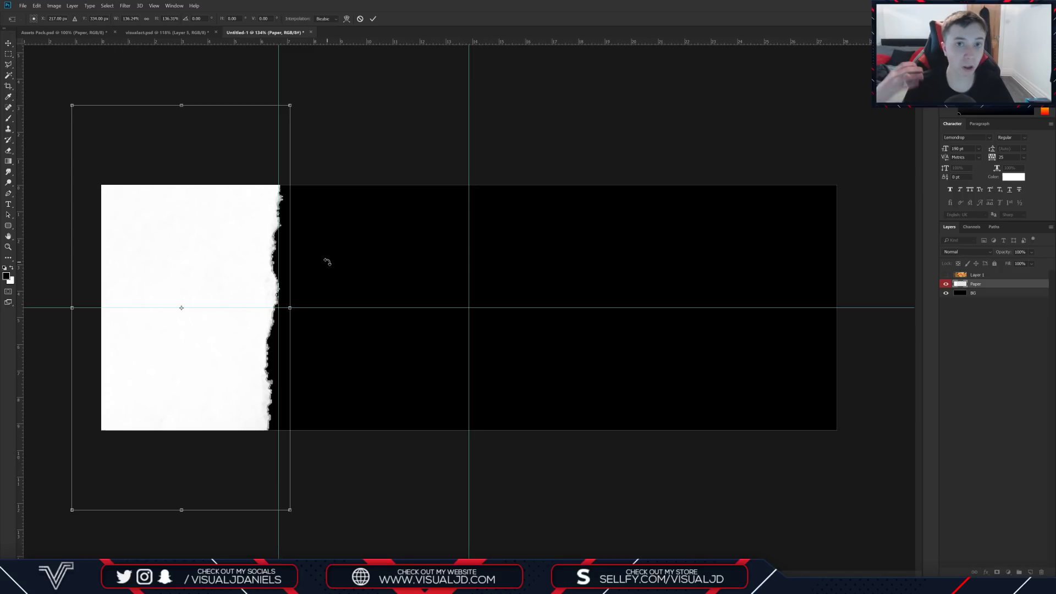
pyautogui.press('Return')
pyautogui.hotkey('ctrl', 'h')
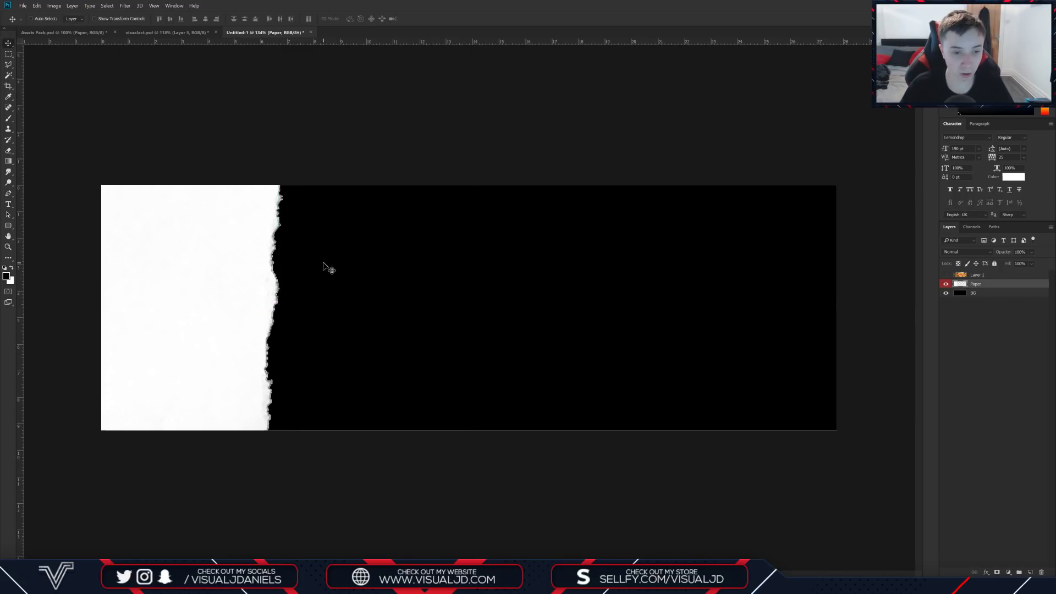
# Step: Duplicate the Paper layer once as Paper copy
pyautogui.hotkey('ctrl', 'j')
pyautogui.hotkey('ctrl', 'z')
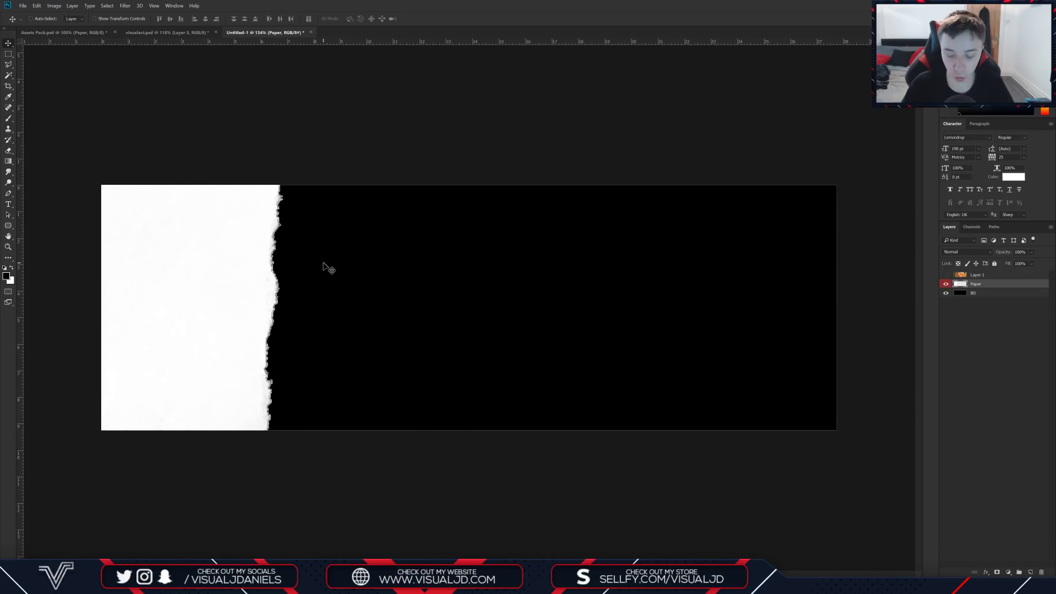
pyautogui.hotkey('ctrl', 'j')
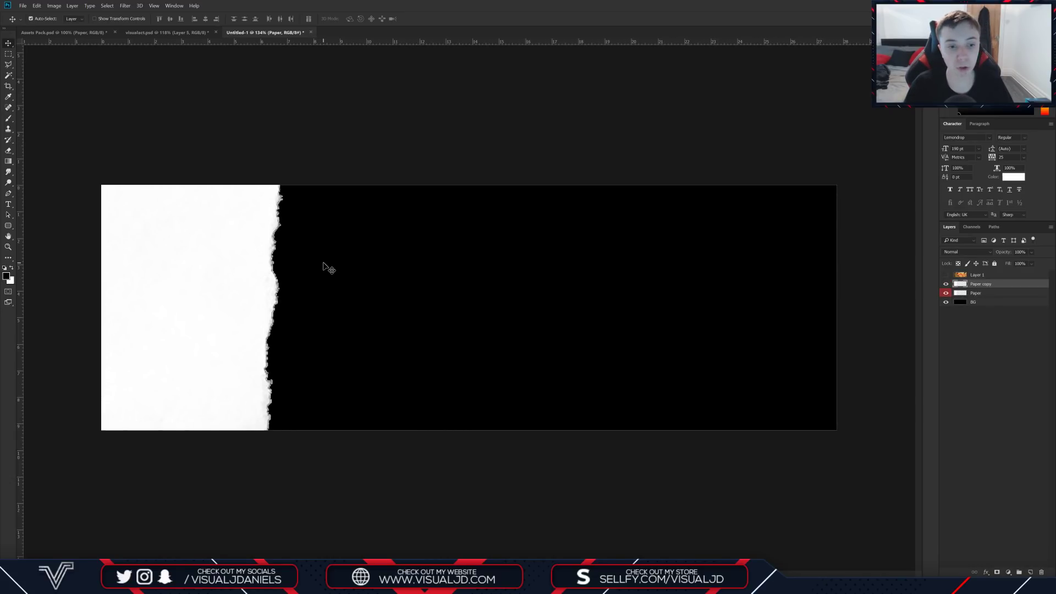
# Step: Flip Paper copy horizontally and move it to the banner's right edge
pyautogui.moveTo(253, 276); pyautogui.dragTo(665, 264)
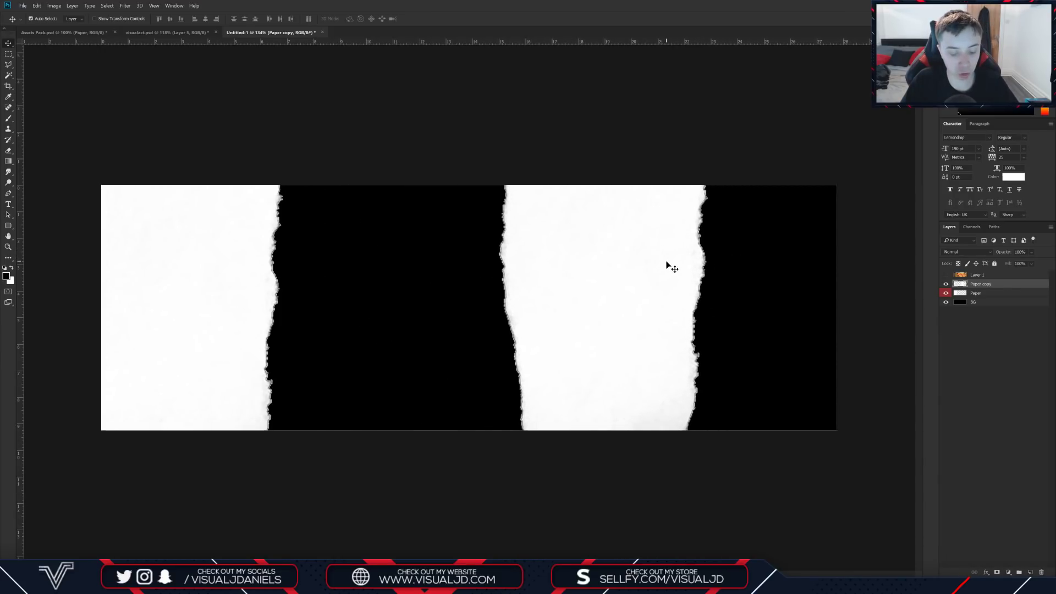
pyautogui.hotkey('ctrl', 't')
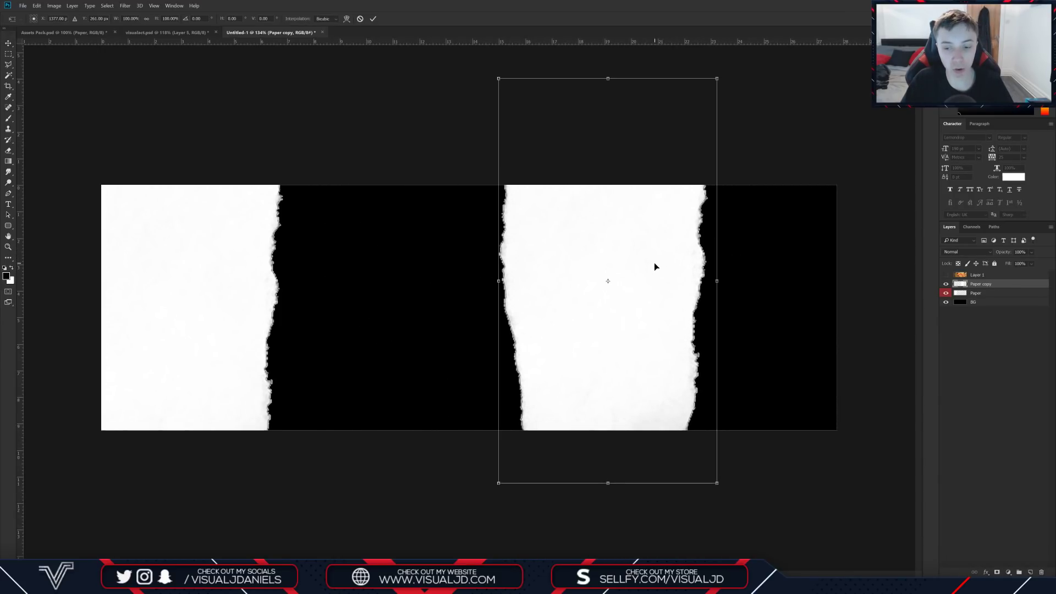
pyautogui.rightClick(647, 237)
pyautogui.click(683, 337)
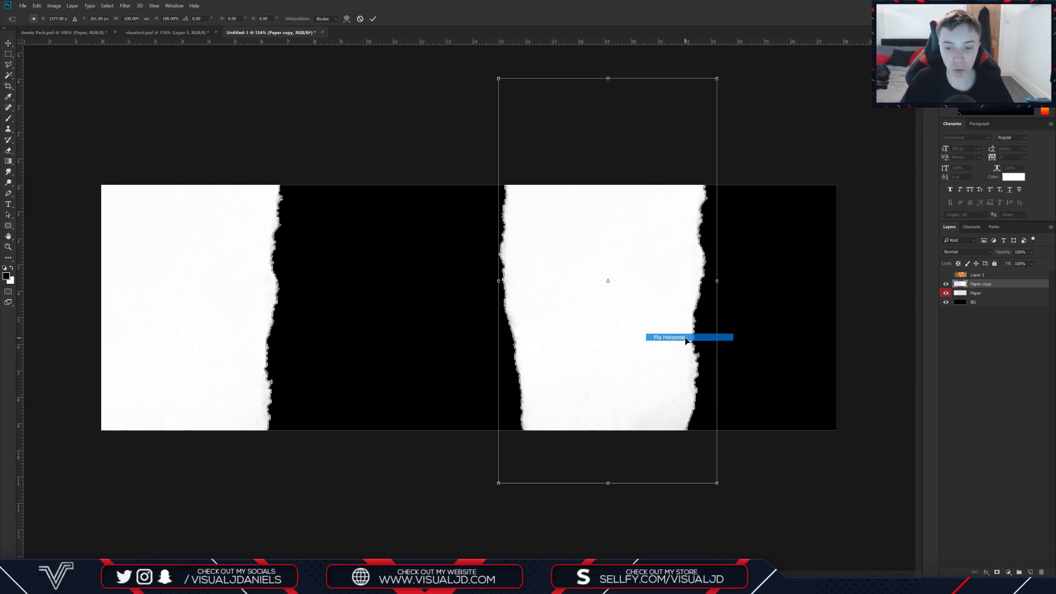
pyautogui.press('Return')
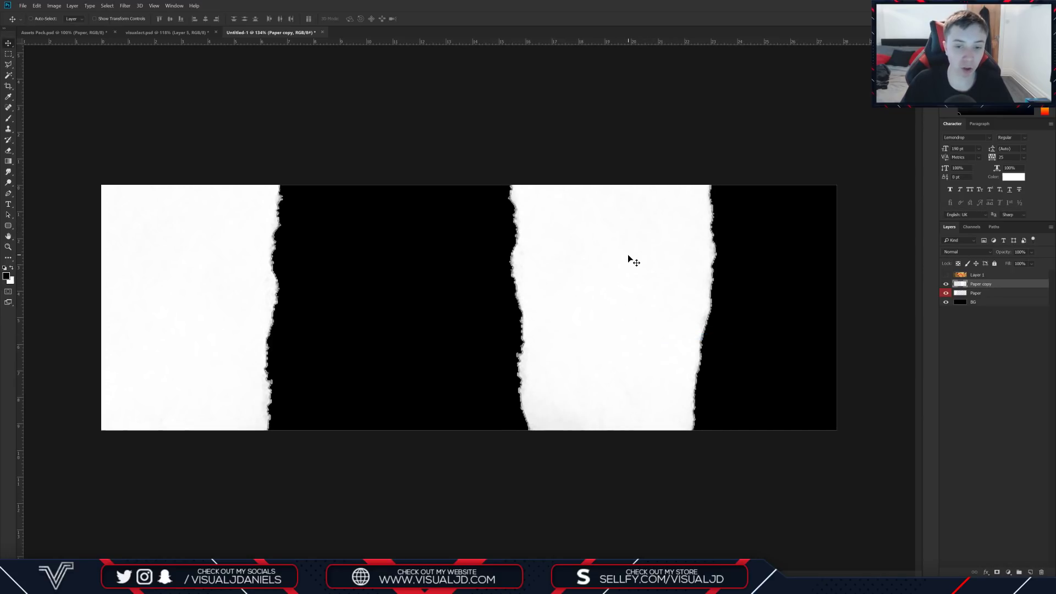
pyautogui.moveTo(644, 275); pyautogui.dragTo(681, 233)
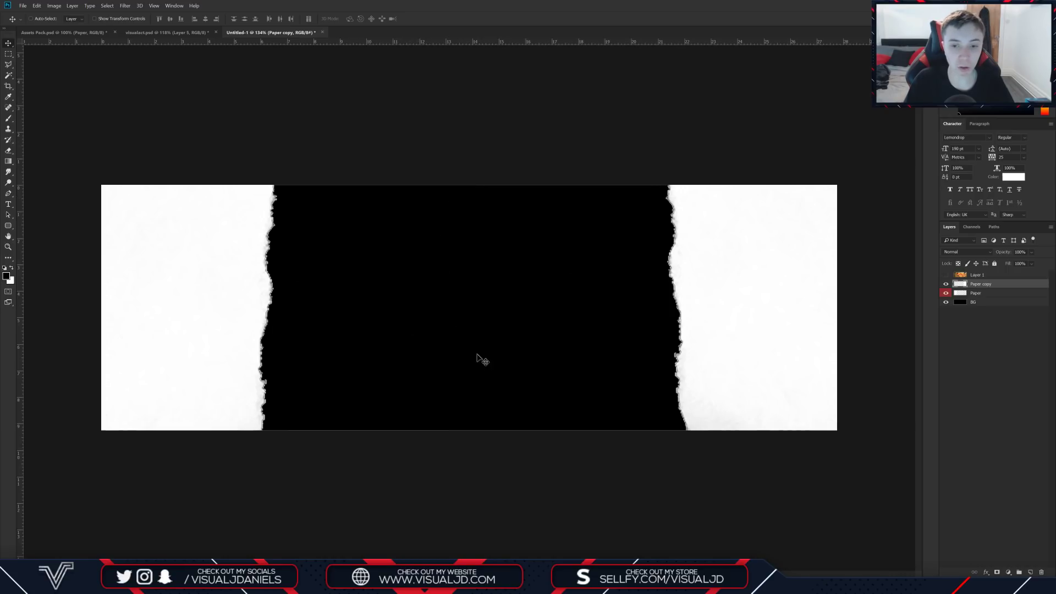
# Step: Check Layer 1's collage for reference, then switch to the Assets Pack document
pyautogui.click(946, 274)
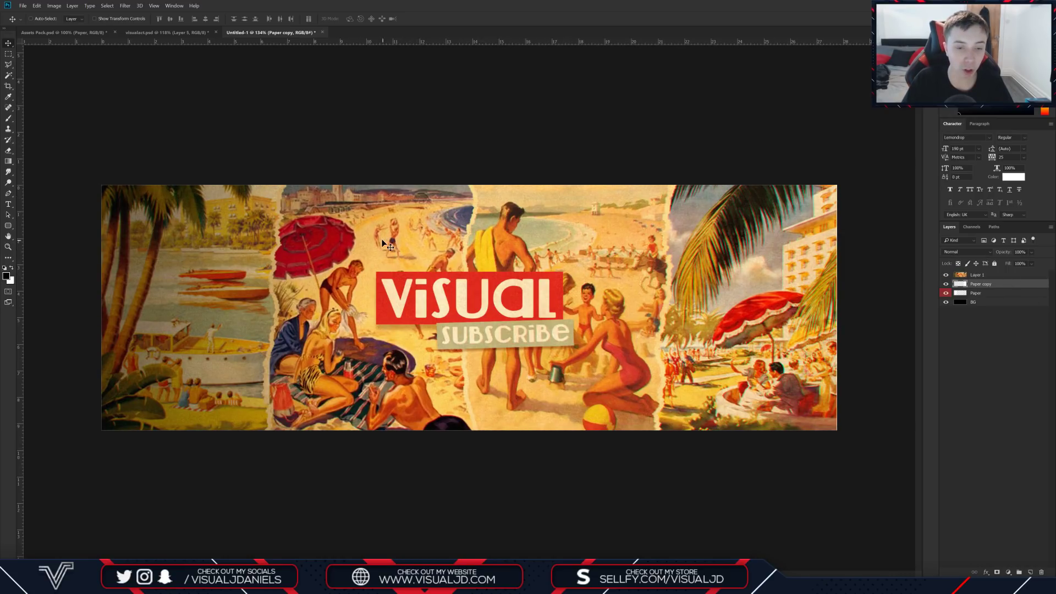
pyautogui.click(944, 277)
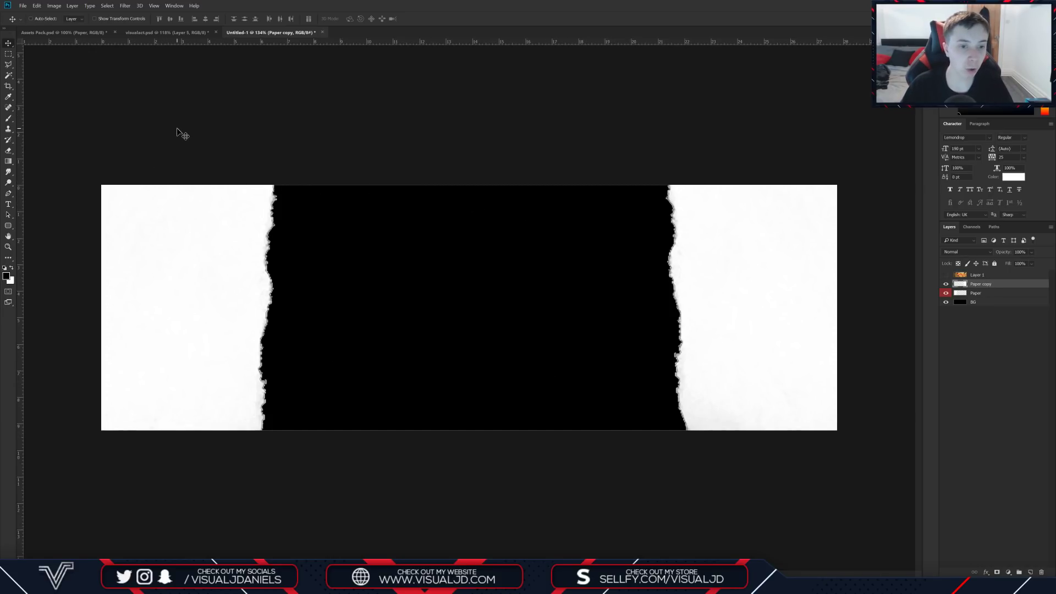
pyautogui.click(65, 32)
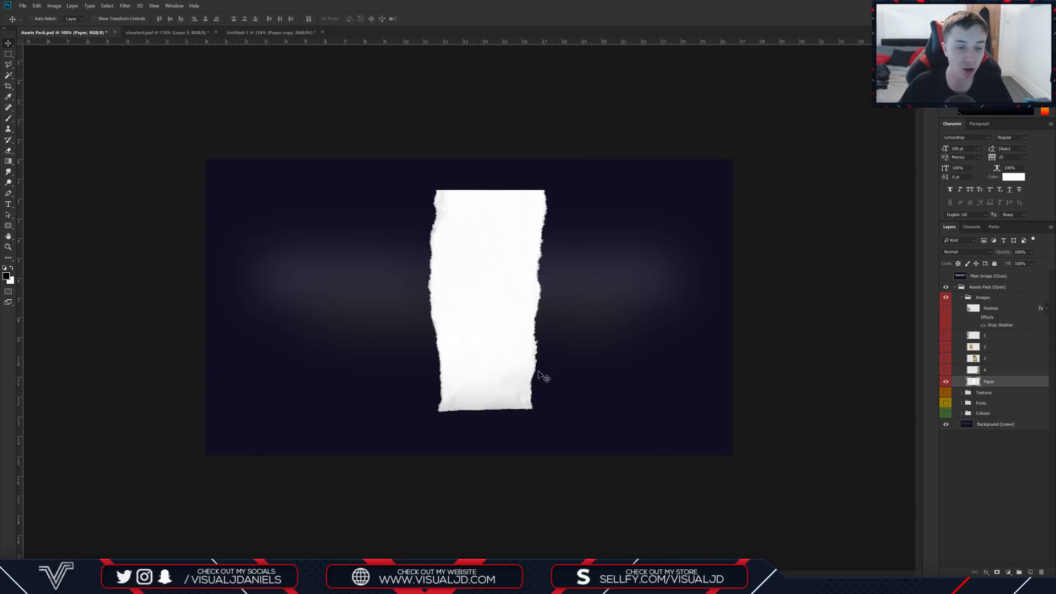
# Step: Bring harbour poster layer 3 from Assets Pack into Untitled-1 over the left paper strip
pyautogui.click(946, 381)
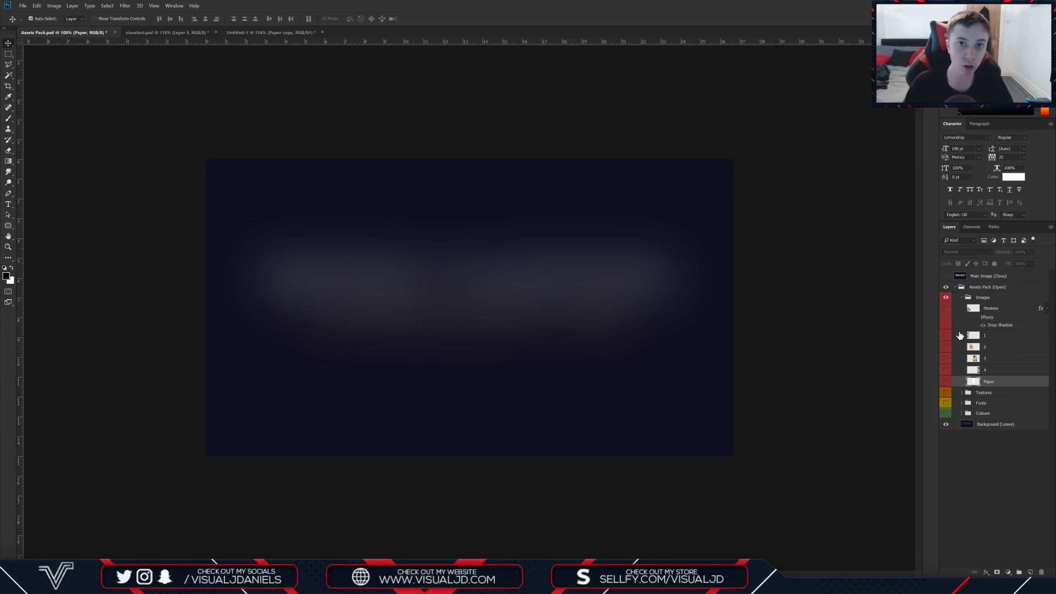
pyautogui.click(946, 358)
pyautogui.click(946, 358)
pyautogui.click(946, 358)
pyautogui.moveTo(589, 248); pyautogui.dragTo(308, 39)
pyautogui.click(257, 33)
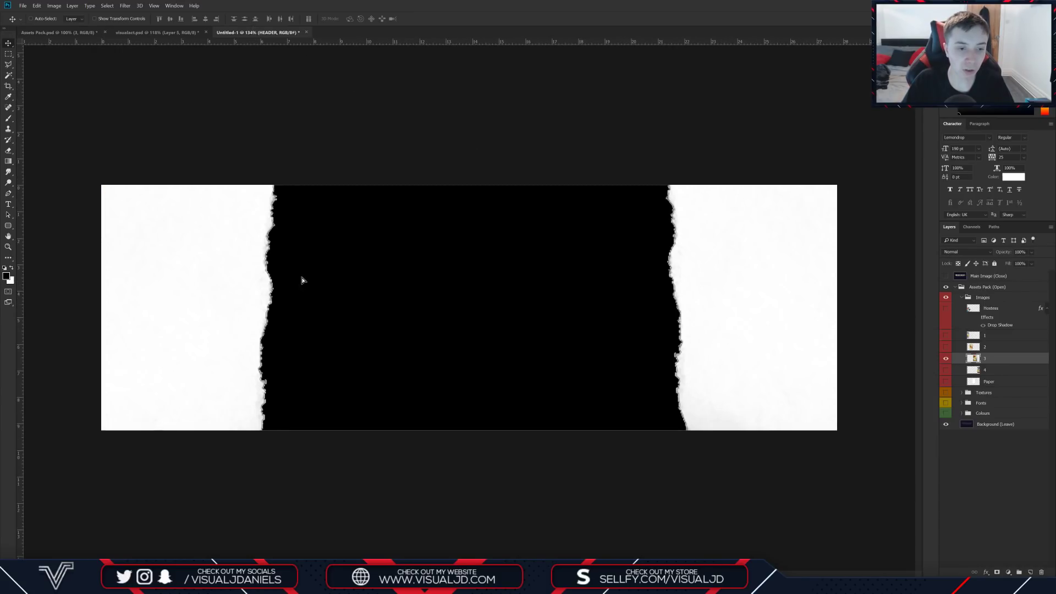
pyautogui.moveTo(301, 280); pyautogui.dragTo(394, 304)
pyautogui.moveTo(291, 268); pyautogui.dragTo(223, 289)
# Step: Enlarge poster 3 to cover the strip, place it above Paper, and clip it to Paper
pyautogui.hotkey('ctrl', 't')
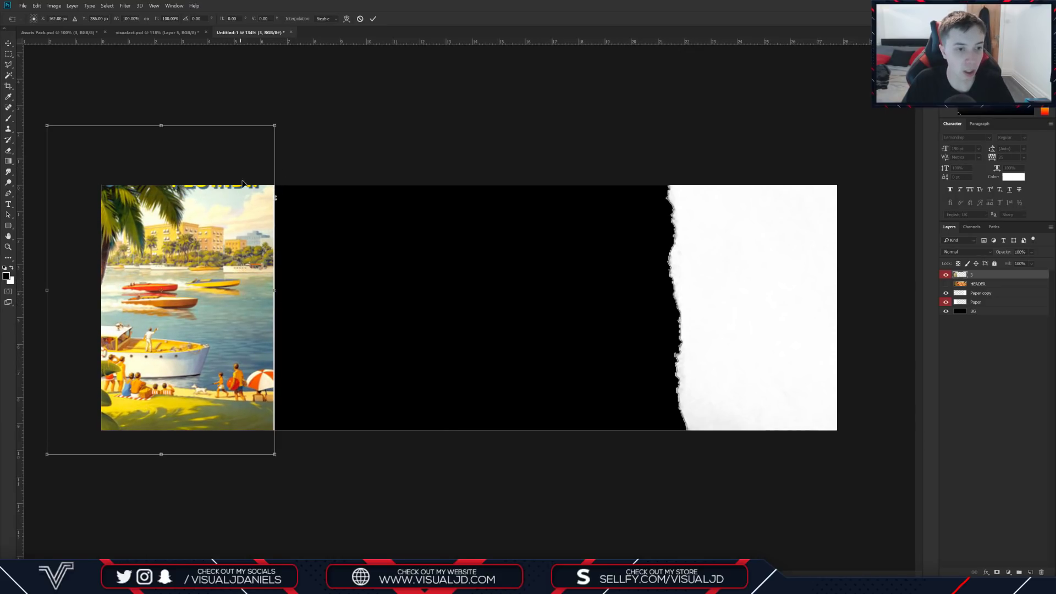
pyautogui.moveTo(276, 123); pyautogui.dragTo(283, 113)
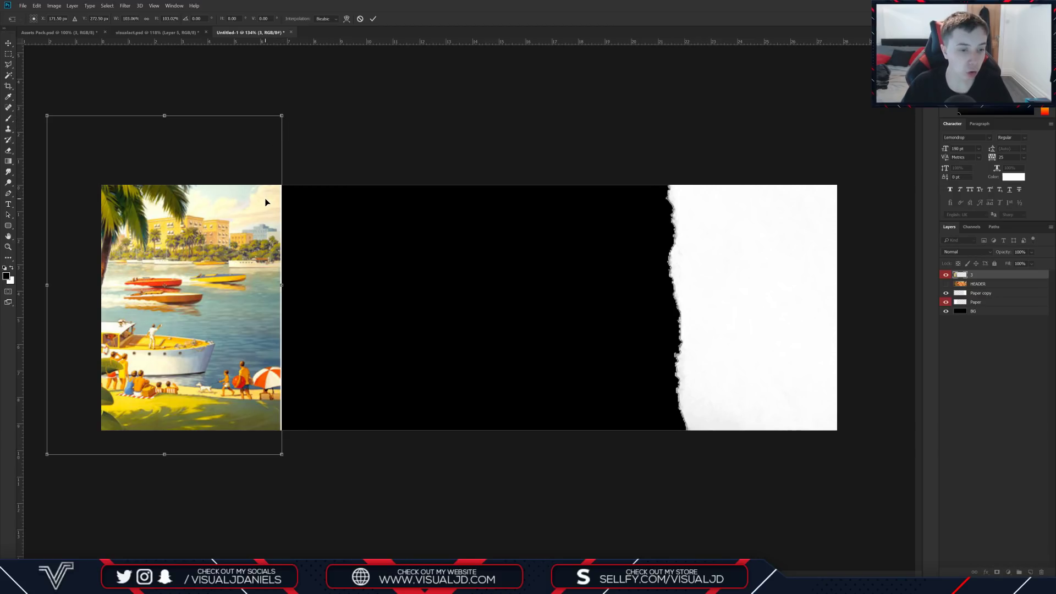
pyautogui.press('Return')
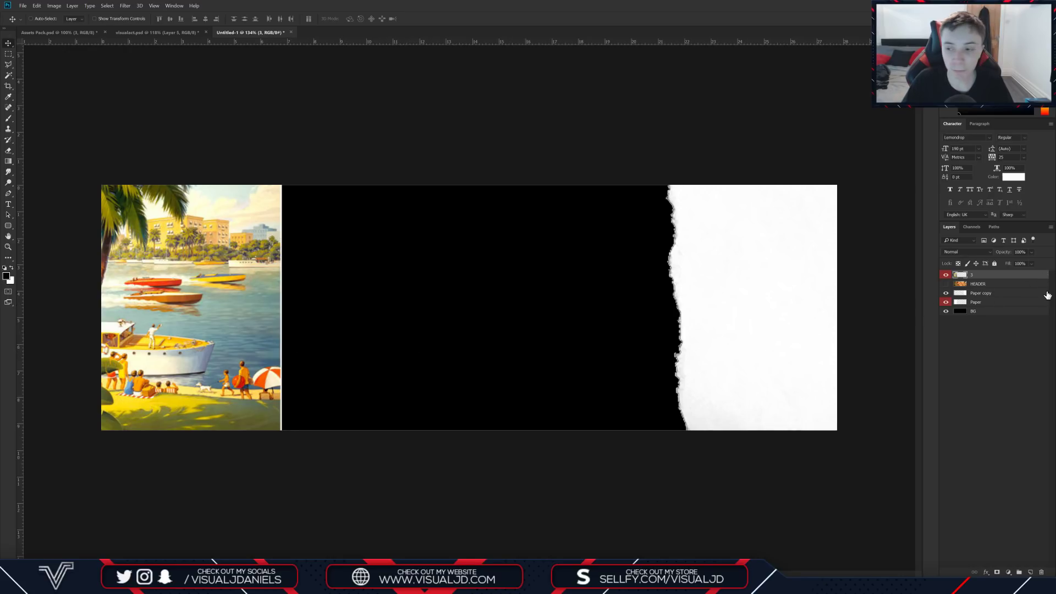
pyautogui.moveTo(989, 278); pyautogui.dragTo(988, 300)
pyautogui.click(946, 292)
pyautogui.click(946, 302)
pyautogui.click(946, 302)
pyautogui.click(946, 293)
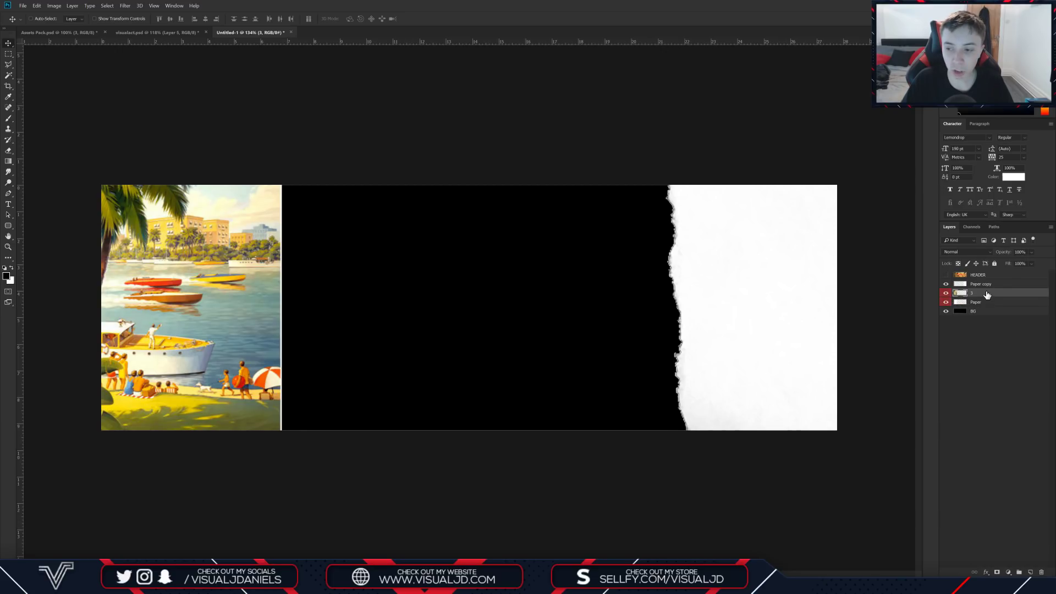
pyautogui.rightClick(986, 293)
pyautogui.click(904, 383)
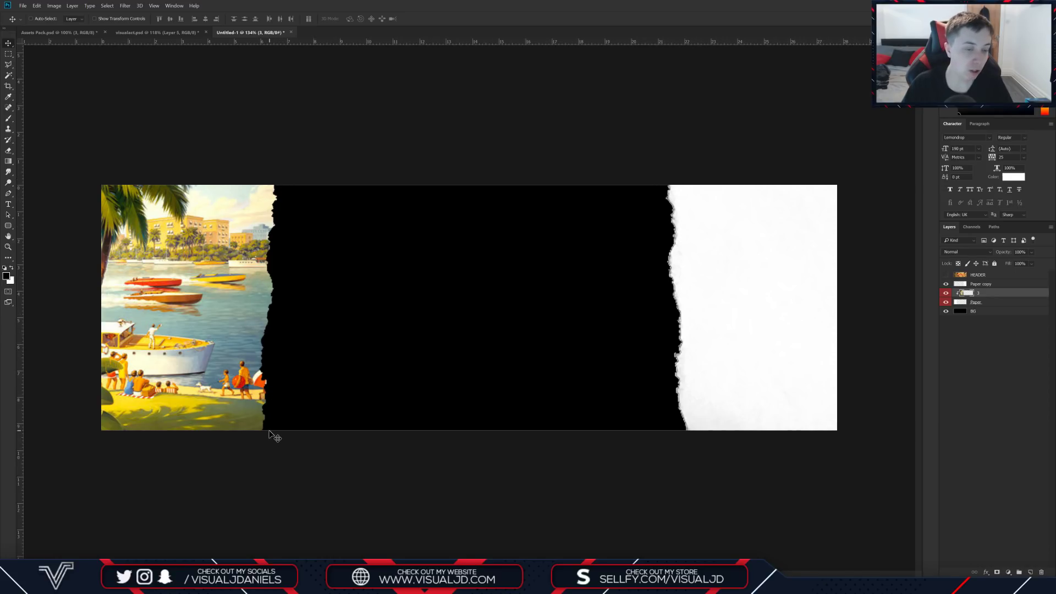
pyautogui.click(945, 275)
# Step: Hide the HEADER reference and, in Assets Pack, show only poster layer 4
pyautogui.click(945, 274)
pyautogui.click(945, 275)
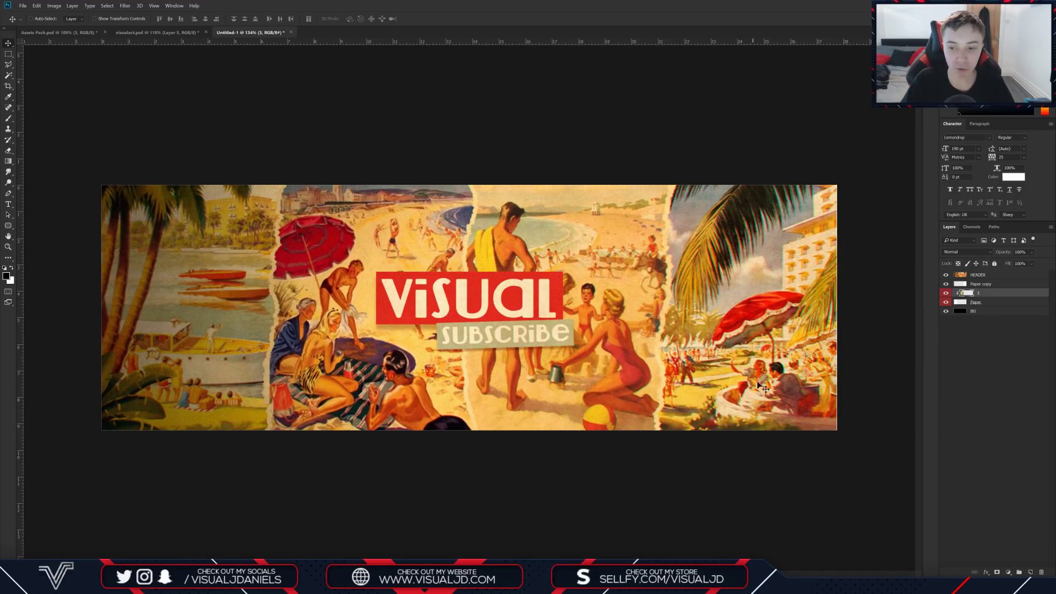
pyautogui.click(946, 275)
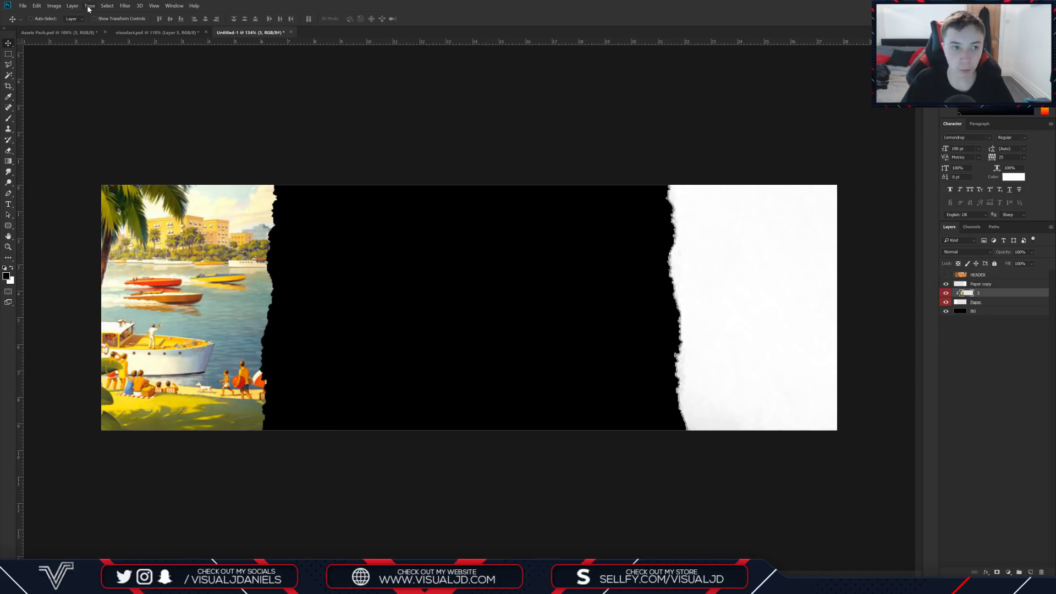
pyautogui.click(93, 32)
pyautogui.click(946, 348)
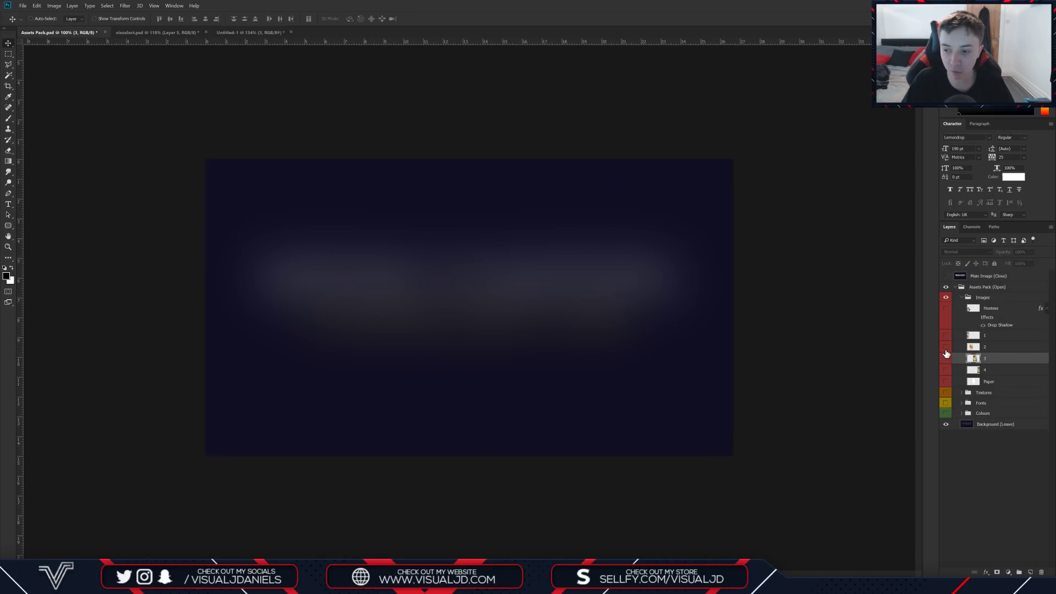
pyautogui.click(947, 347)
pyautogui.click(946, 335)
pyautogui.click(946, 334)
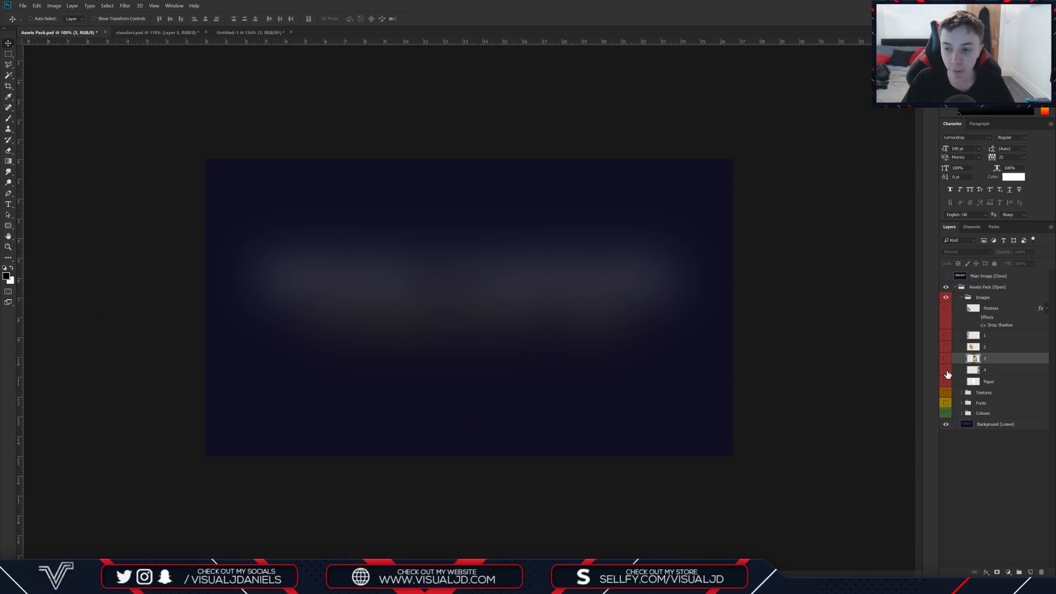
pyautogui.click(946, 370)
# Step: Drag the Go by Train poster into Untitled-1 and stack layer 4 above Paper copy
pyautogui.click(958, 374)
pyautogui.moveTo(720, 270); pyautogui.dragTo(743, 242)
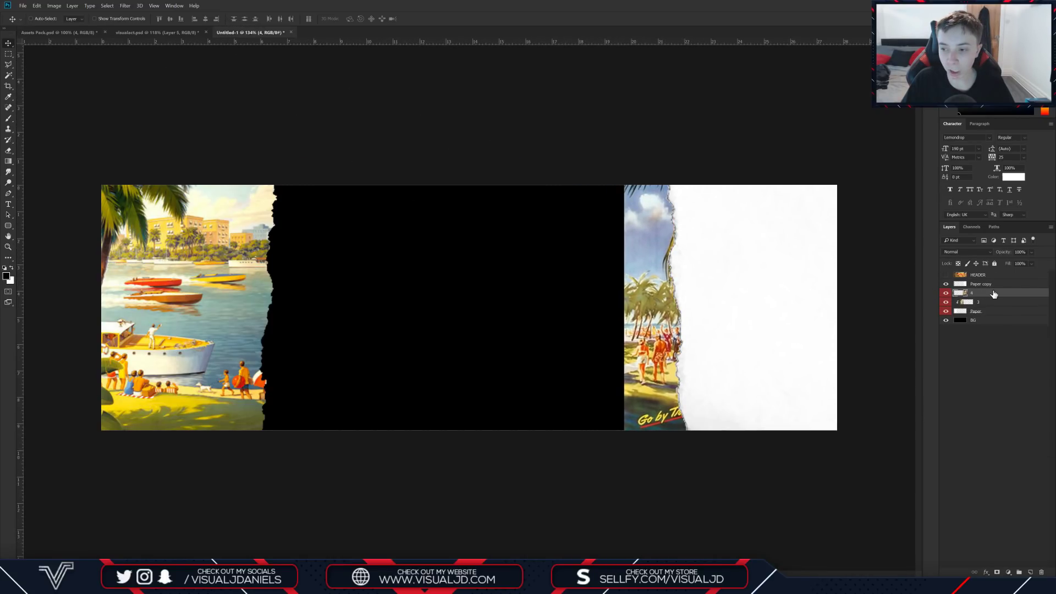
pyautogui.moveTo(991, 294); pyautogui.dragTo(984, 283)
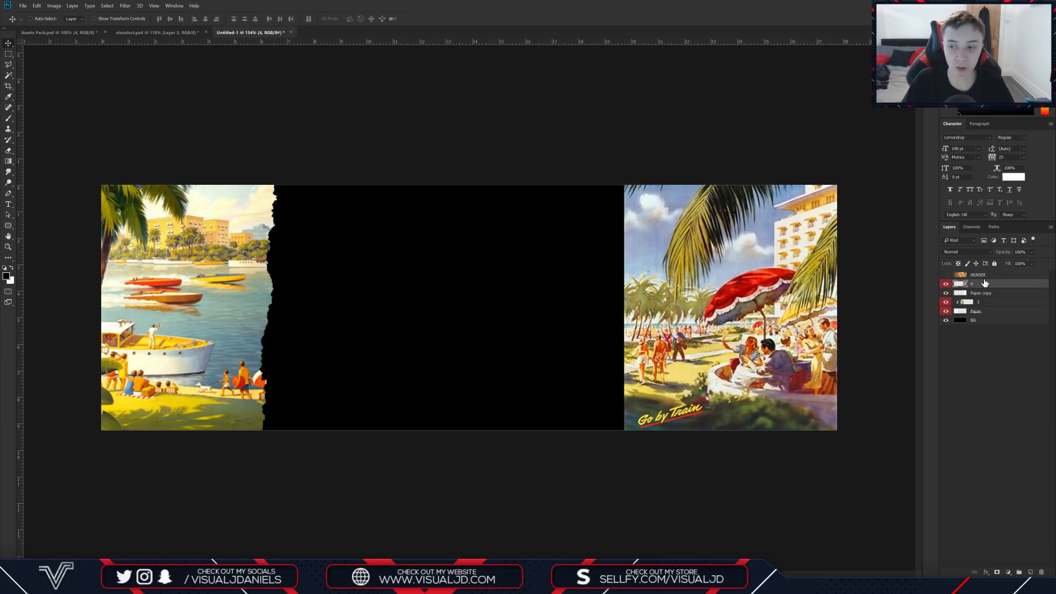
# Step: Clip poster layer 4 into the Paper copy strip, then trial and cancel a transform, leaving it unchanged
pyautogui.rightClick(990, 285)
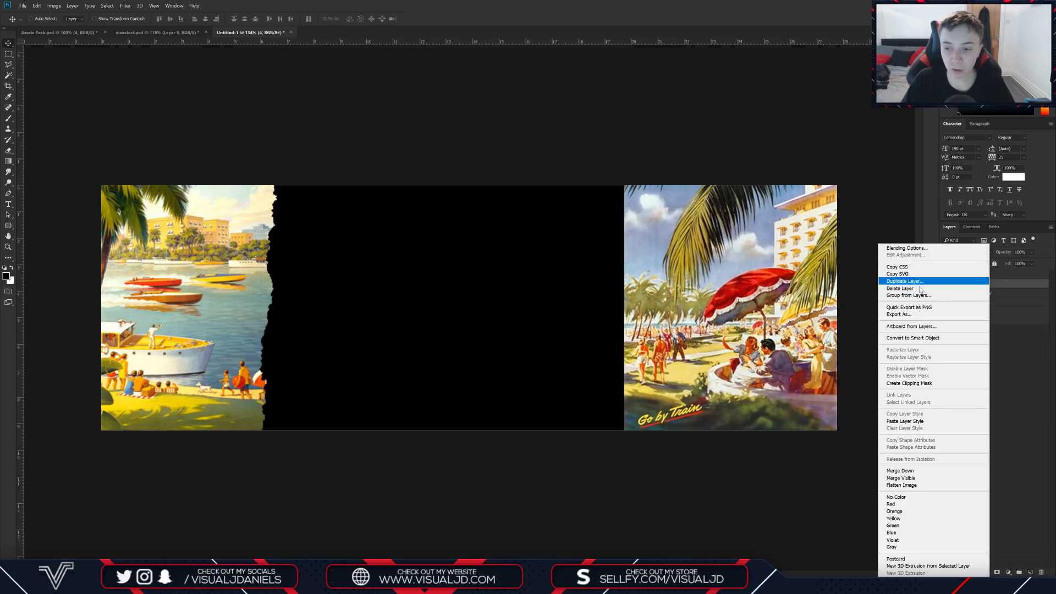
pyautogui.click(928, 383)
pyautogui.hotkey('ctrl', 't')
pyautogui.moveTo(781, 331)
pyautogui.mouseDown()
pyautogui.moveTo(774, 350)
pyautogui.moveTo(774, 336)
pyautogui.mouseUp()
pyautogui.moveTo(836, 126); pyautogui.dragTo(855, 104)
pyautogui.moveTo(805, 267); pyautogui.dragTo(809, 285)
pyautogui.hotkey('ctrl', 'z')
pyautogui.hotkey('ctrl', 'z')
pyautogui.hotkey('ctrl', 'z')
pyautogui.hotkey('ctrl', 'z')
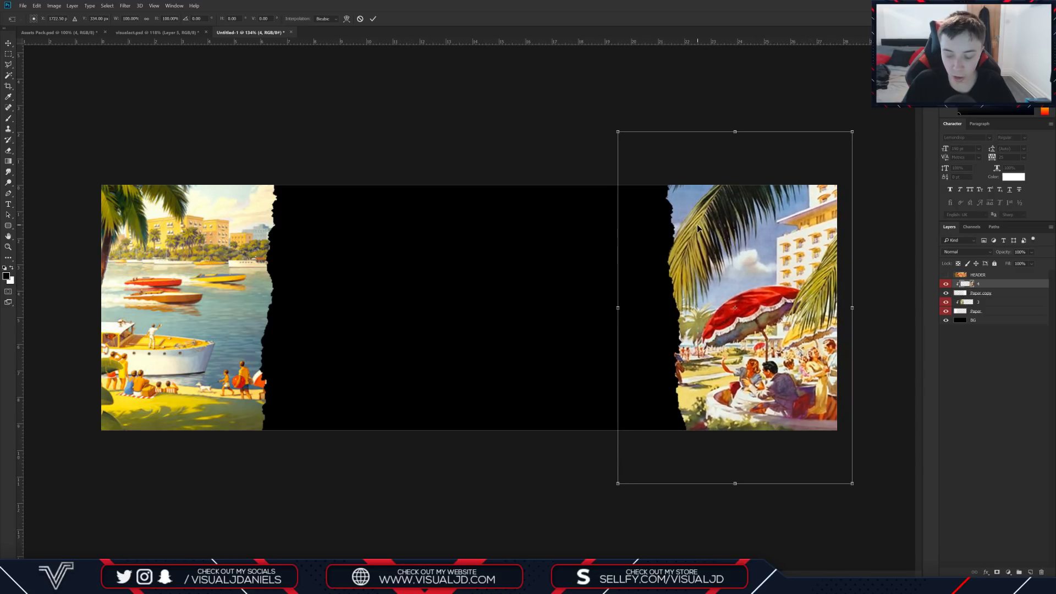
pyautogui.press('Escape')
# Step: Show the guides and drag two vertical guides back to the ruler
pyautogui.hotkey('ctrl', ';')
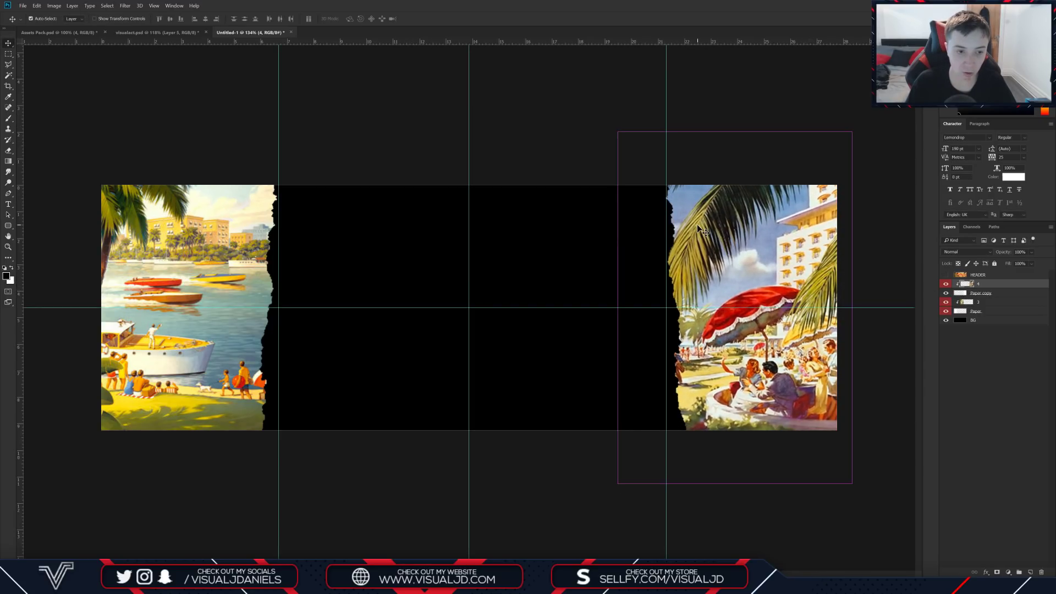
pyautogui.moveTo(665, 203); pyautogui.dragTo(19, 179)
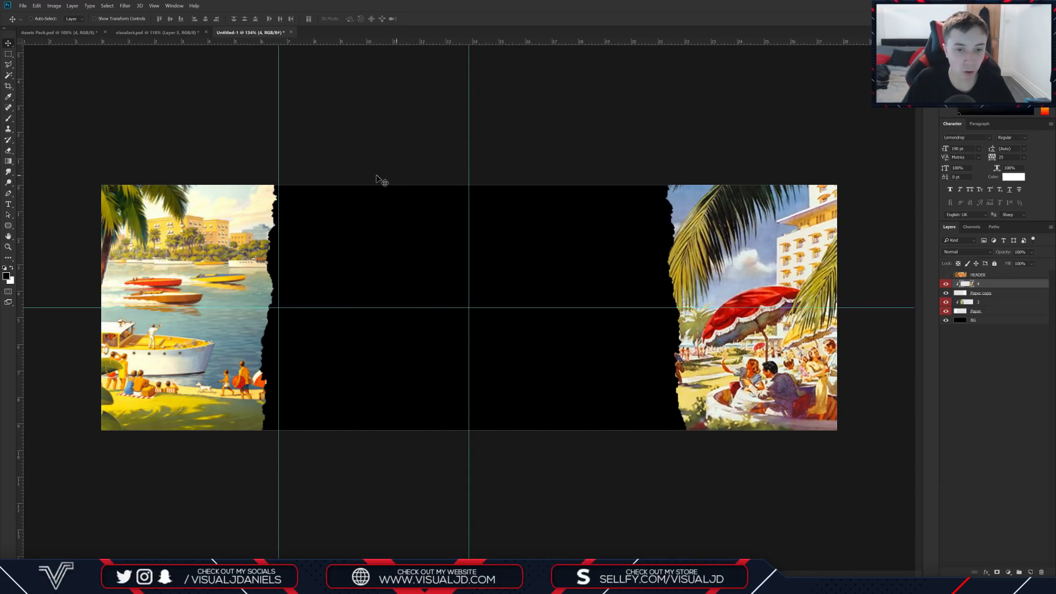
pyautogui.moveTo(278, 160); pyautogui.dragTo(22, 159)
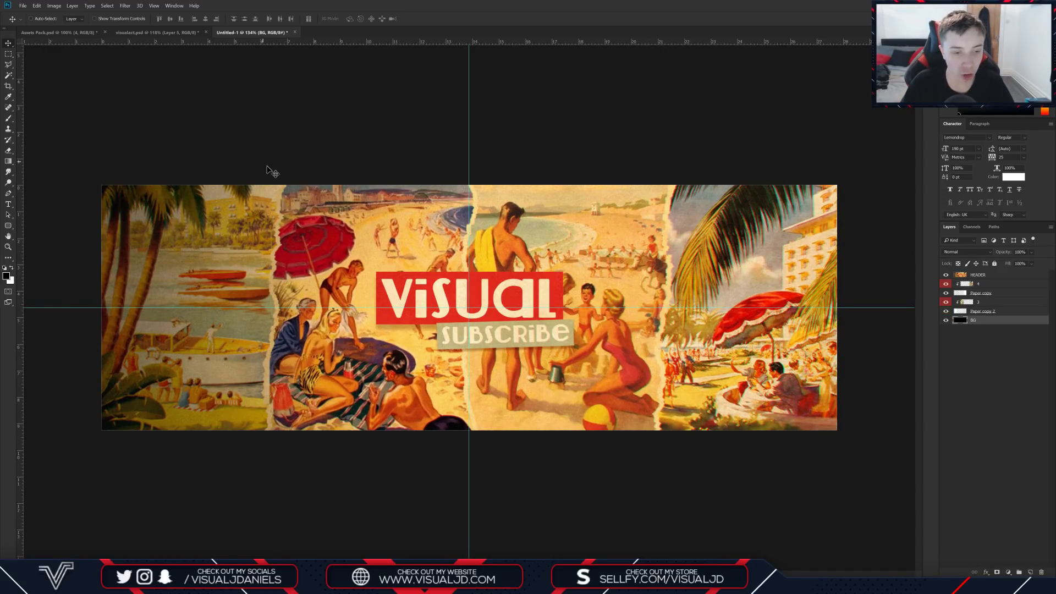
# Step: Hide the HEADER group and duplicate the Paper copy 2 layer
pyautogui.click(945, 274)
pyautogui.click(998, 311)
pyautogui.hotkey('ctrl', 'j')
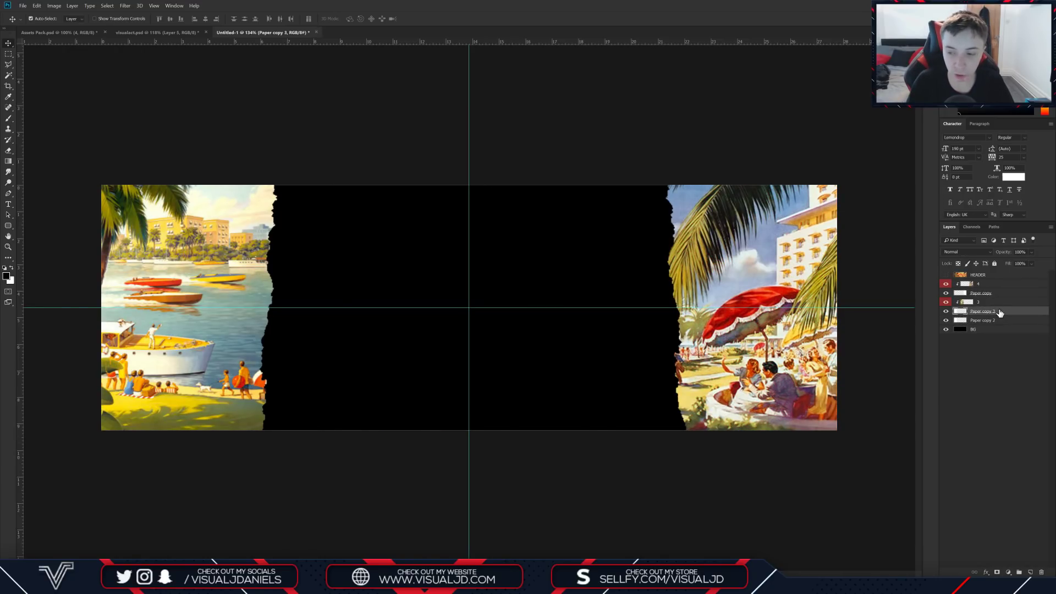
pyautogui.click(977, 320)
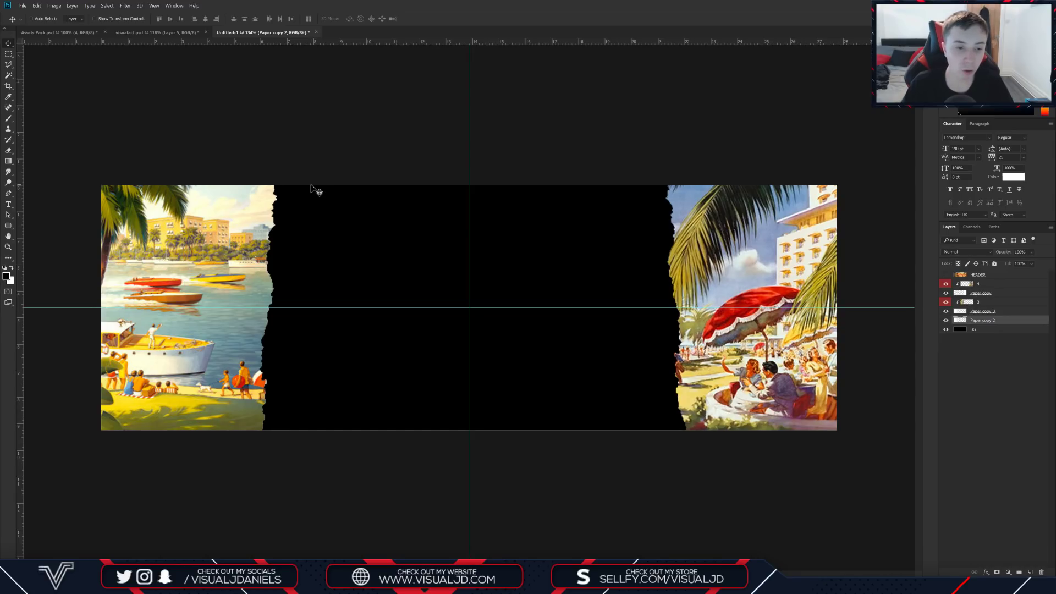
# Step: Nudge Paper copy 2 right twice to reveal a white torn edge, comparing against HEADER
pyautogui.press('Right')
pyautogui.press('Right')
pyautogui.press('Right')
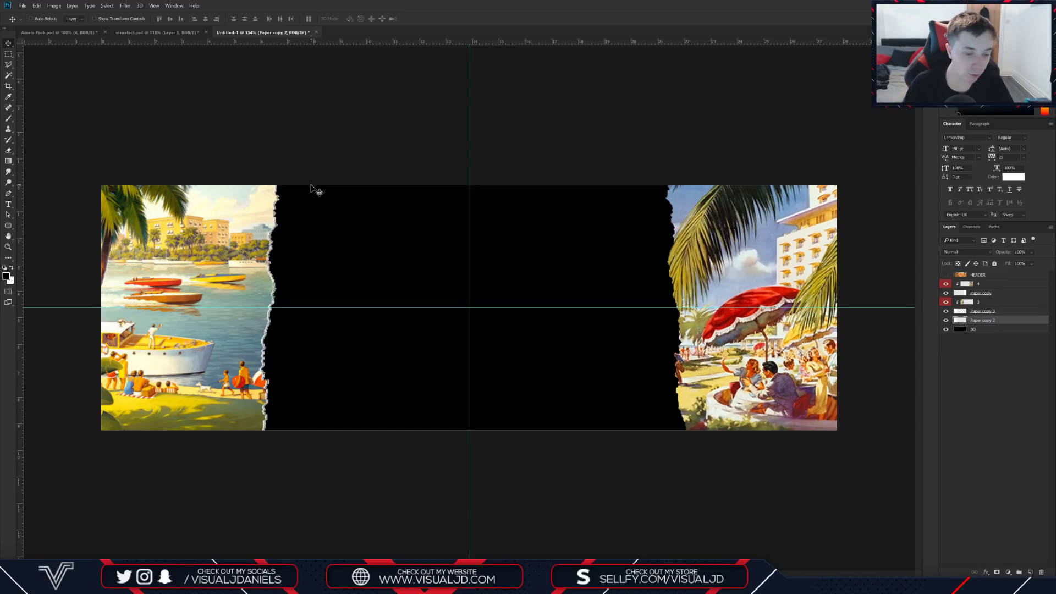
pyautogui.press('Right')
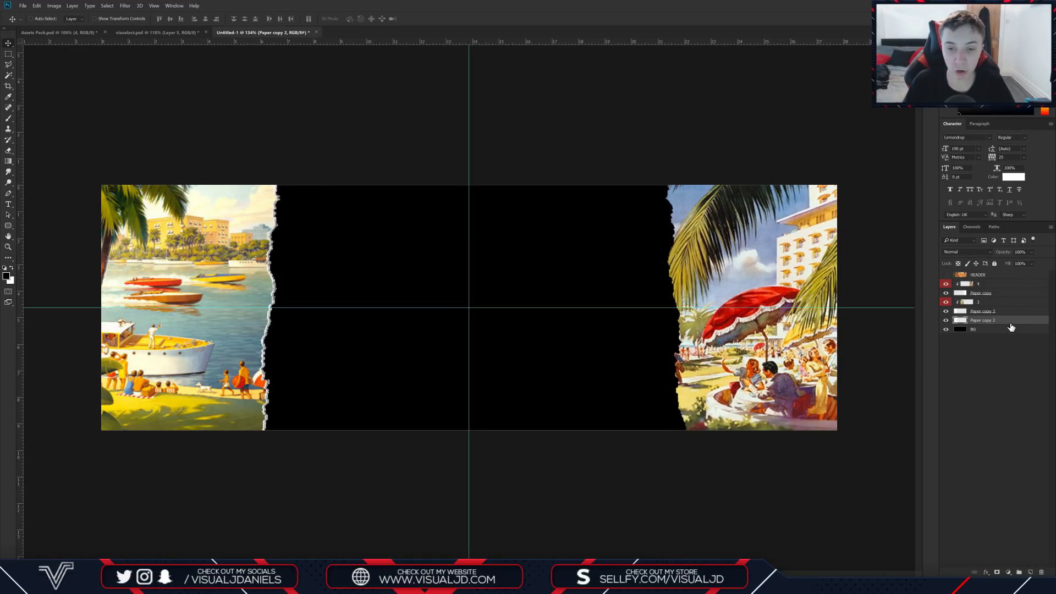
pyautogui.click(945, 275)
pyautogui.click(946, 275)
pyautogui.click(945, 274)
pyautogui.click(946, 275)
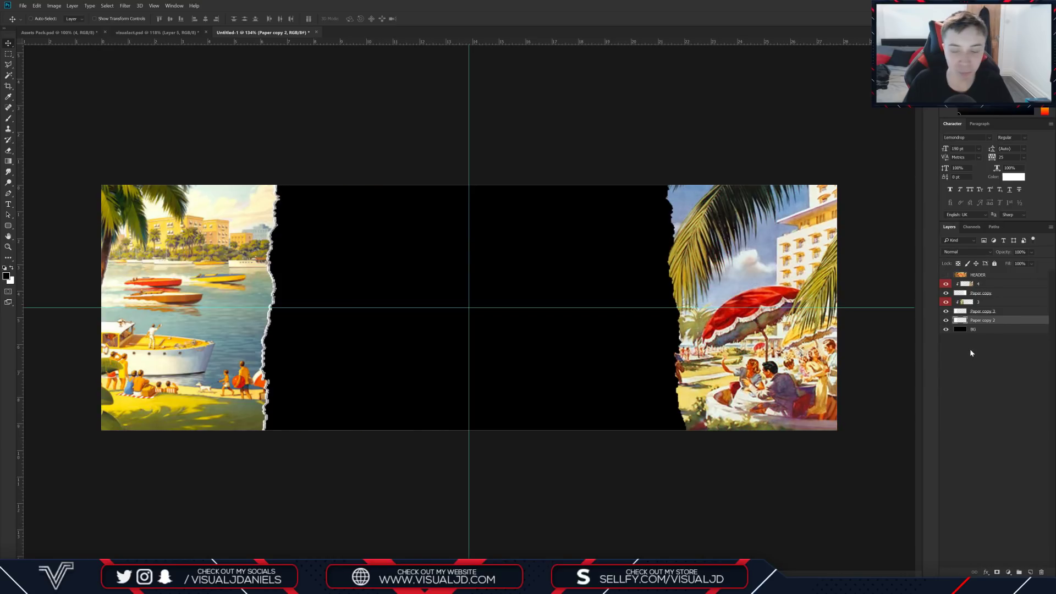
pyautogui.doubleClick(1009, 323)
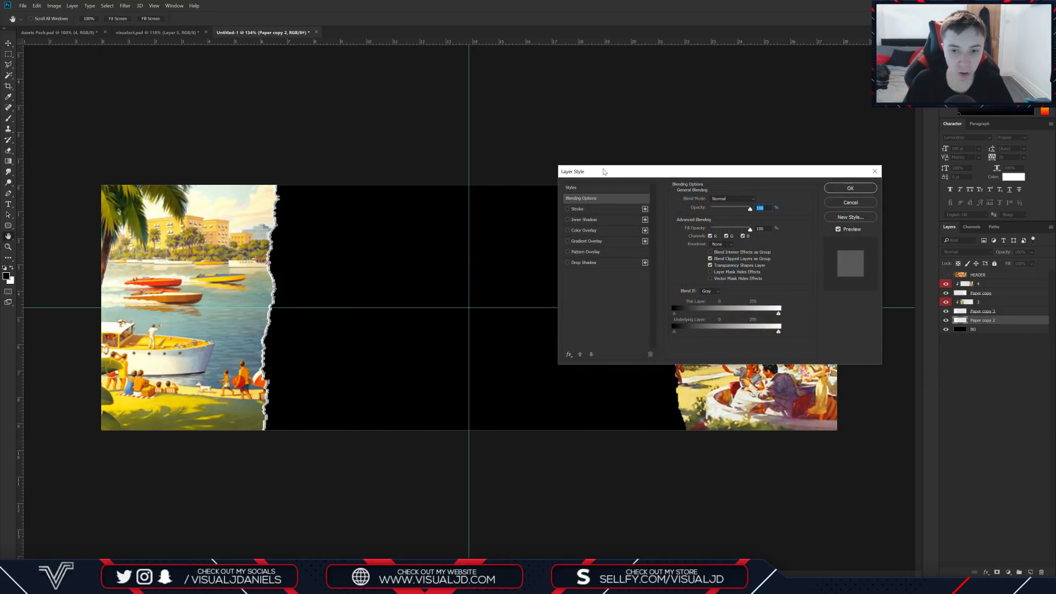
# Step: Give Paper copy 2 a Color Overlay in yellow f1d96f sampled from the beach image
pyautogui.moveTo(604, 172); pyautogui.dragTo(410, 122)
pyautogui.click(421, 182)
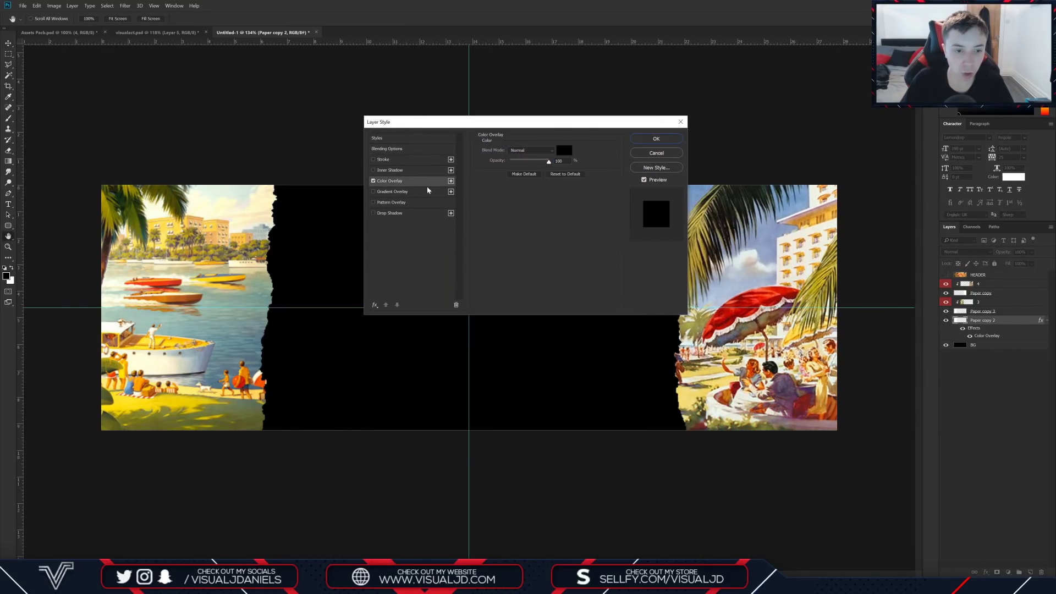
pyautogui.click(563, 150)
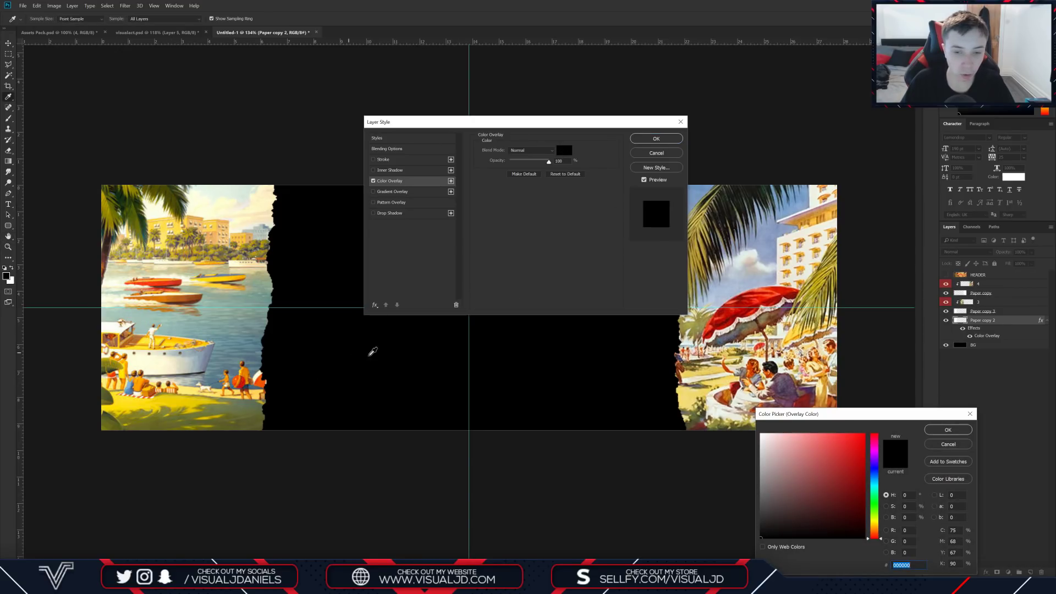
pyautogui.moveTo(803, 422); pyautogui.dragTo(867, 279)
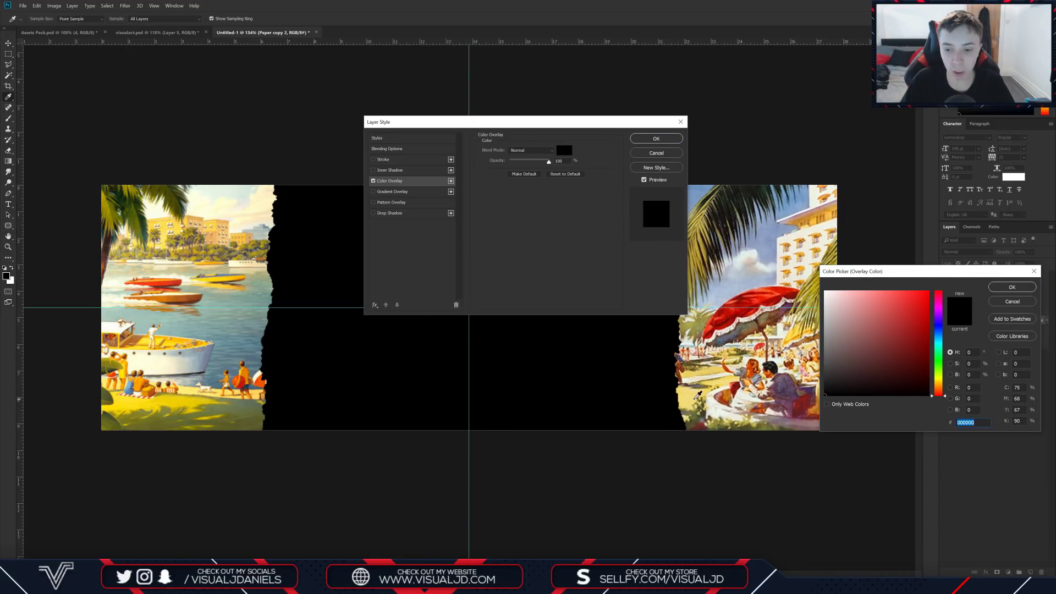
pyautogui.click(680, 402)
pyautogui.click(694, 393)
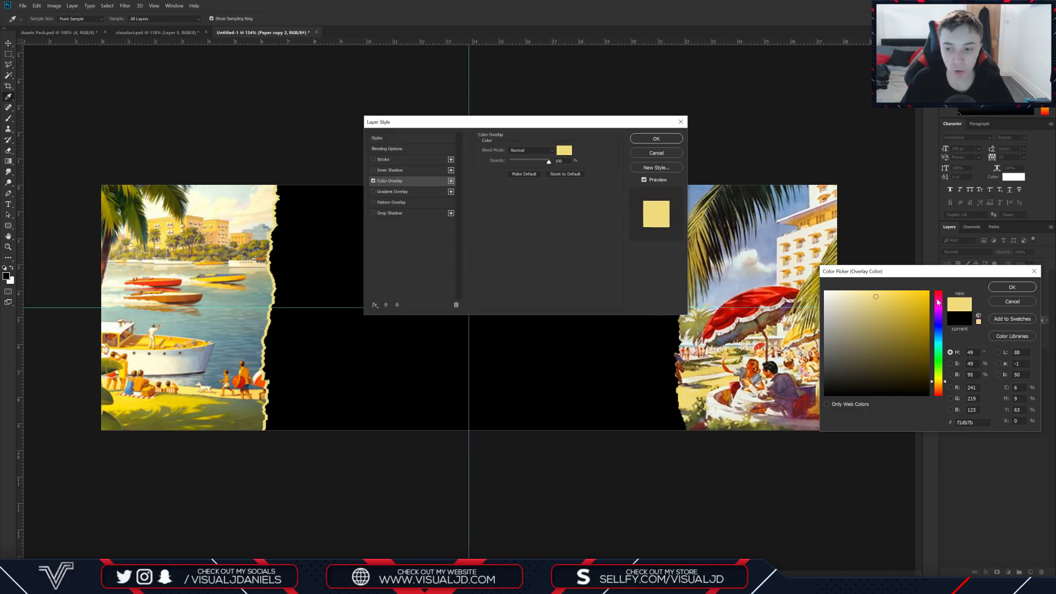
pyautogui.click(686, 389)
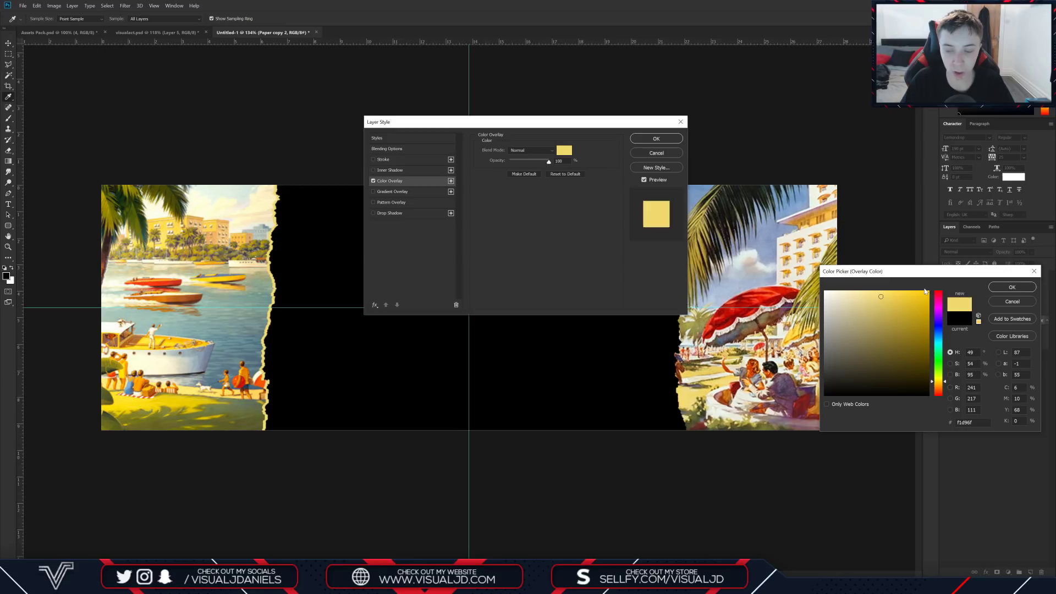
pyautogui.click(1009, 285)
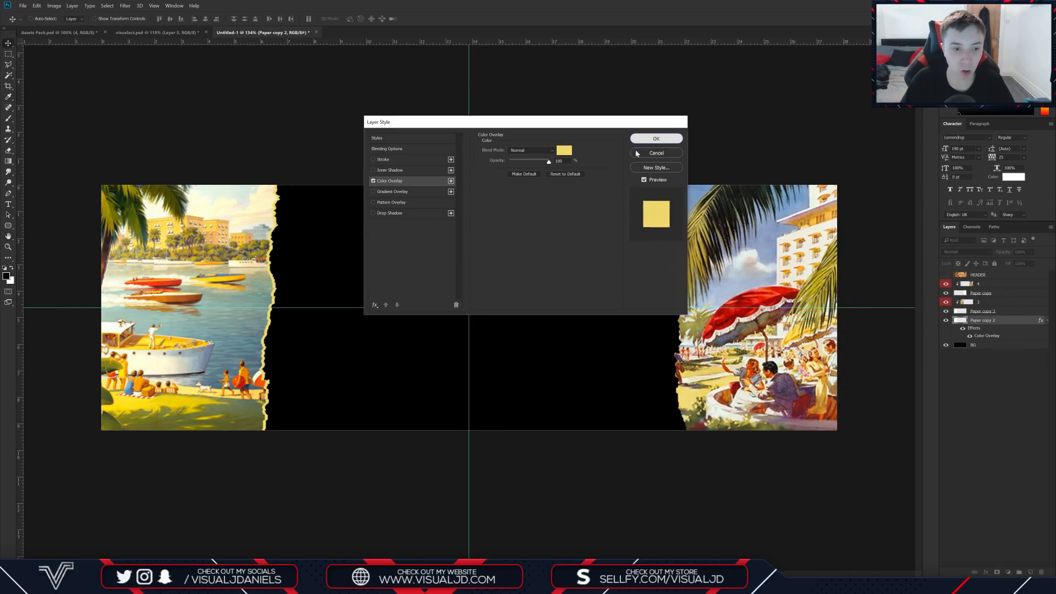
pyautogui.click(656, 138)
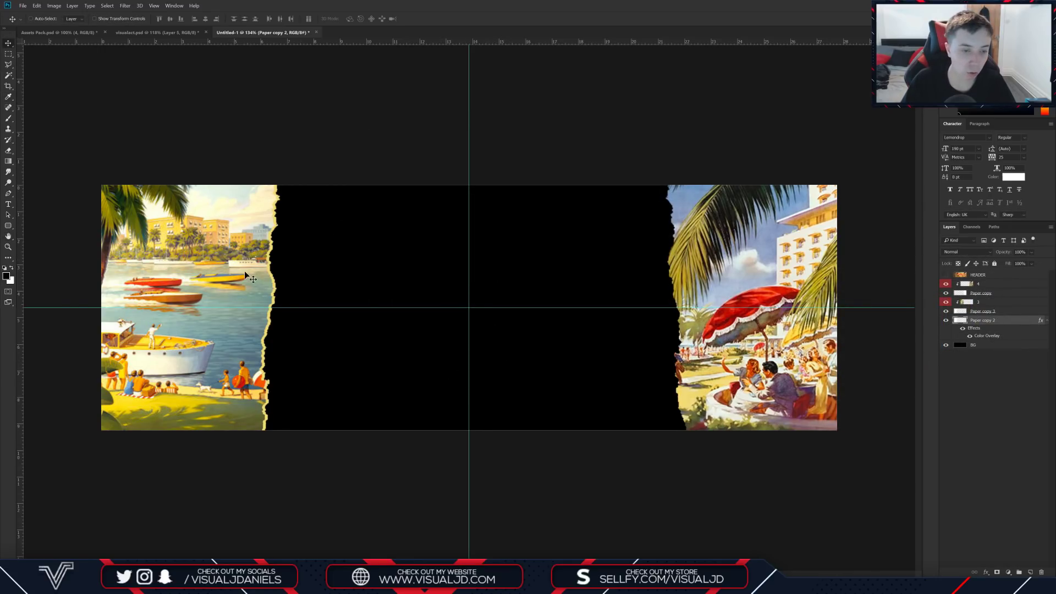
# Step: Check the right-hand beach image, then duplicate the Paper copy layer
pyautogui.click(983, 293)
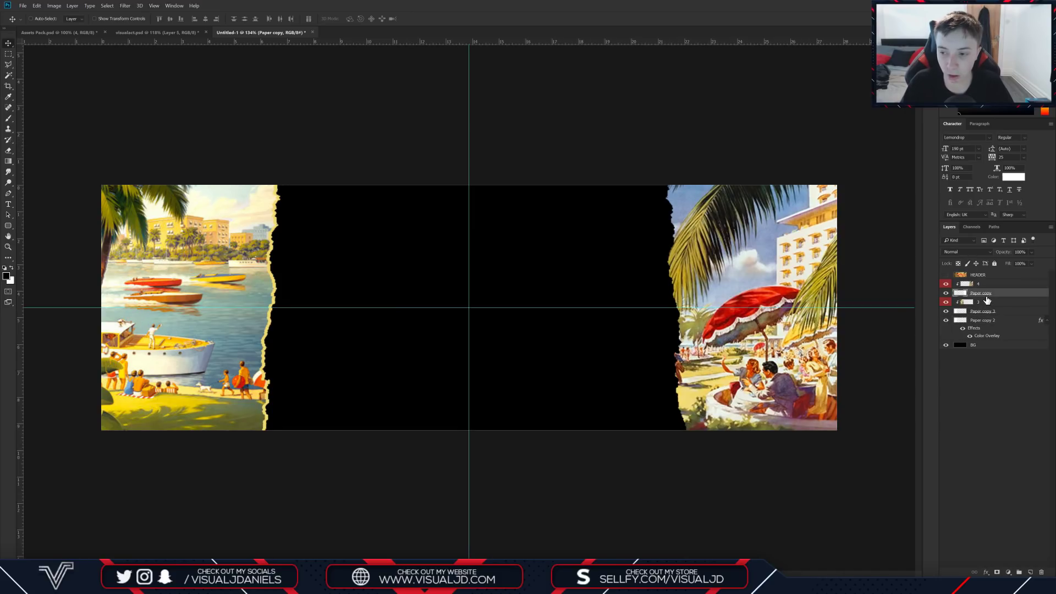
pyautogui.click(946, 302)
pyautogui.click(946, 302)
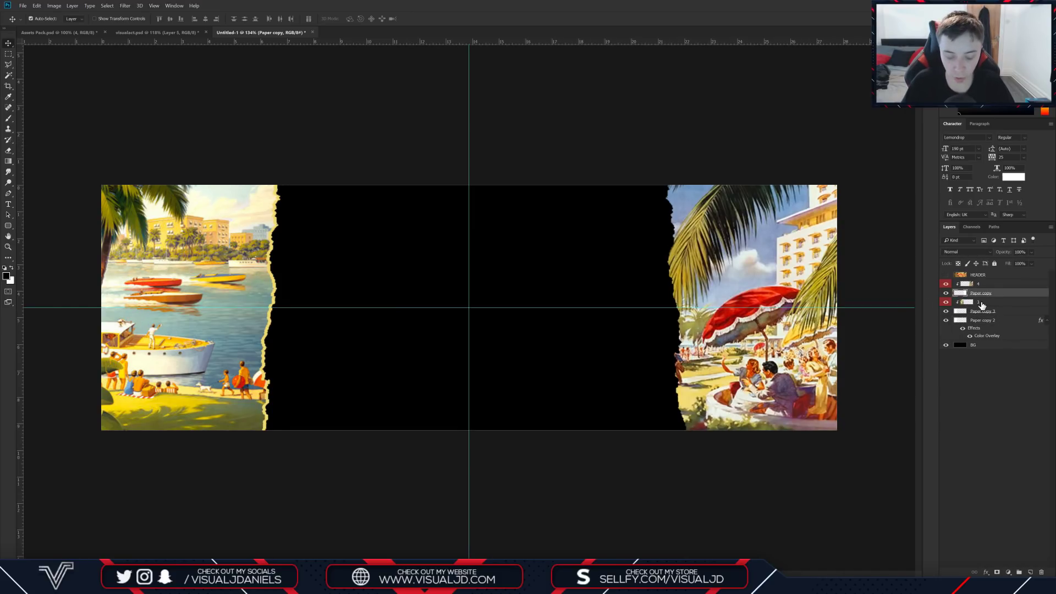
pyautogui.hotkey('ctrl', 'j')
pyautogui.click(982, 303)
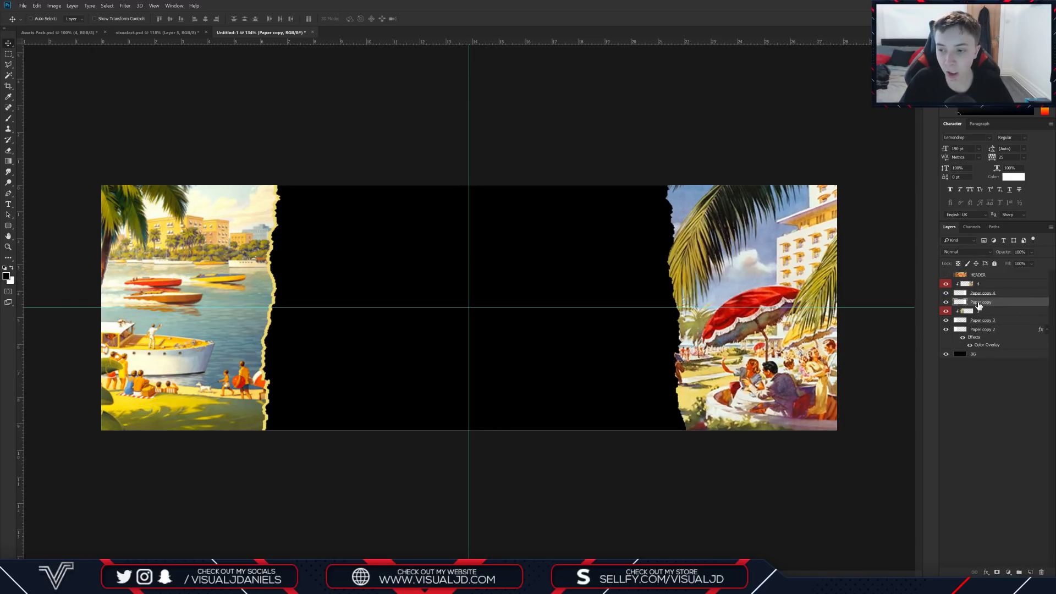
# Step: Apply a Color Overlay in the same f1d96f yellow to the Paper copy layer
pyautogui.doubleClick(1003, 304)
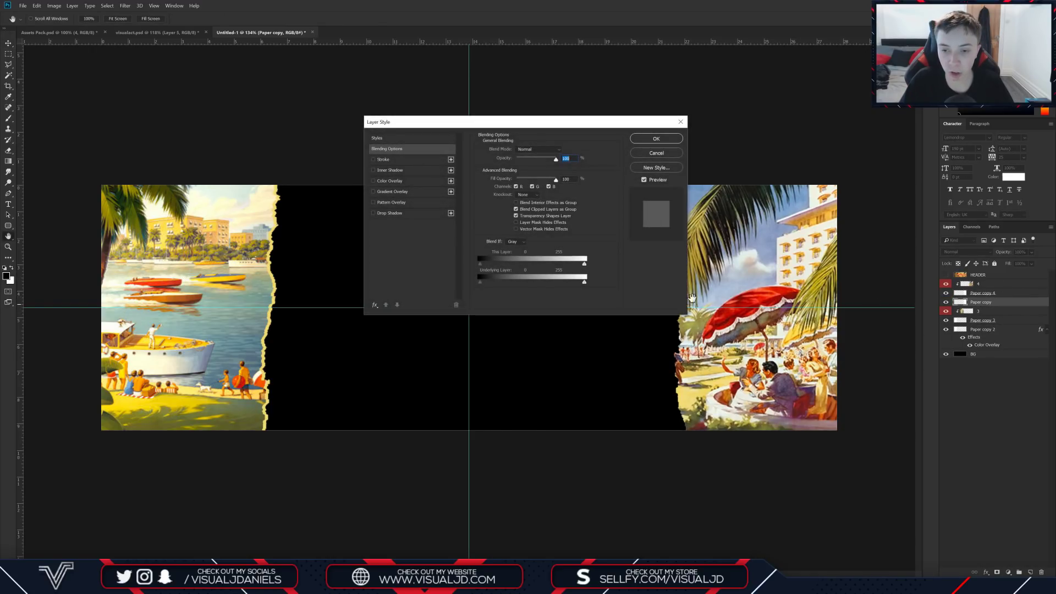
pyautogui.click(391, 181)
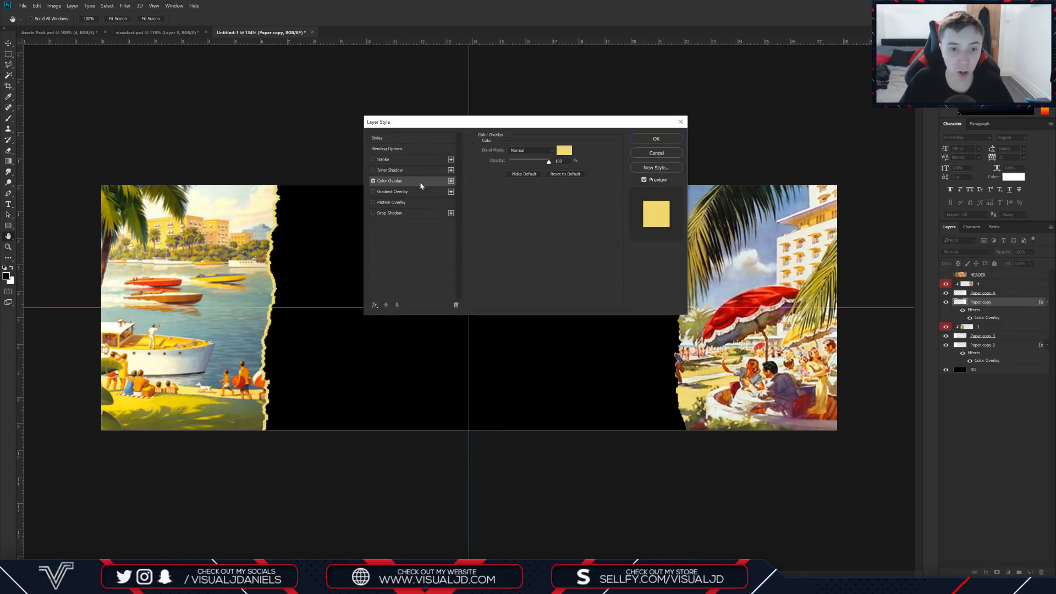
pyautogui.click(564, 152)
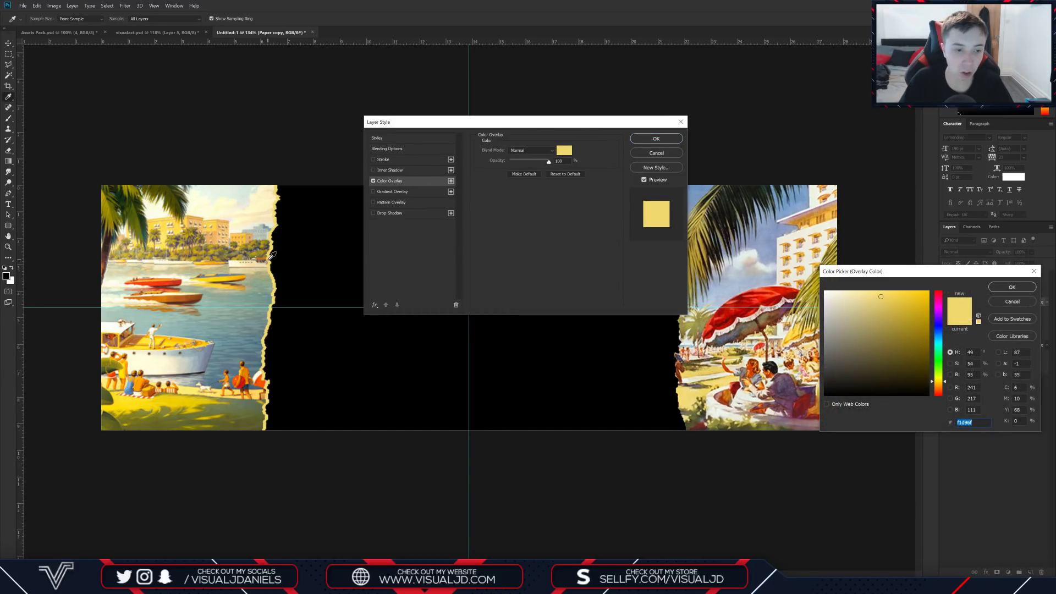
pyautogui.press('Return')
pyautogui.click(643, 140)
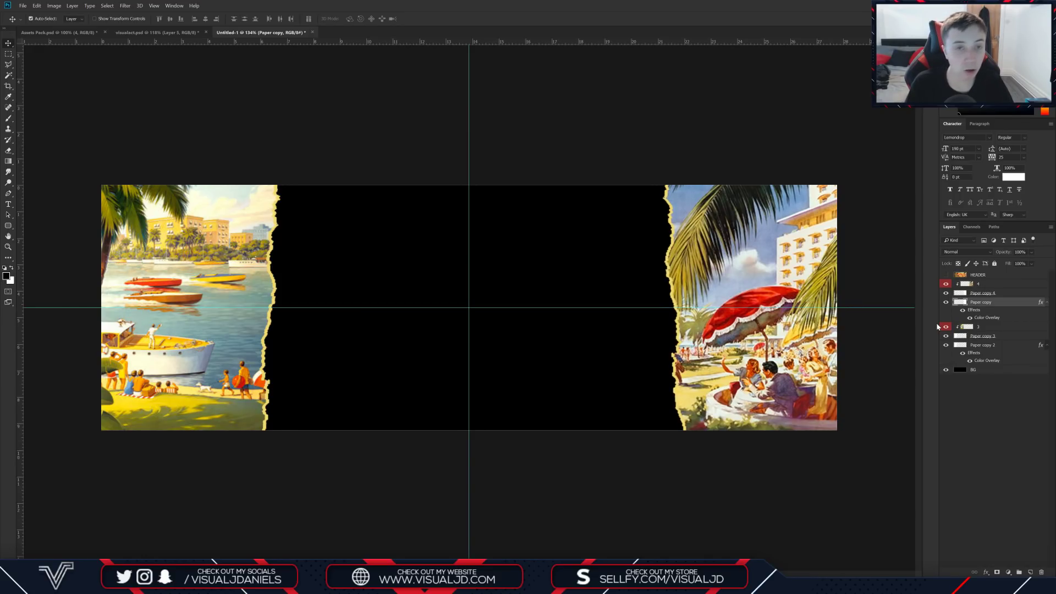
pyautogui.click(979, 370)
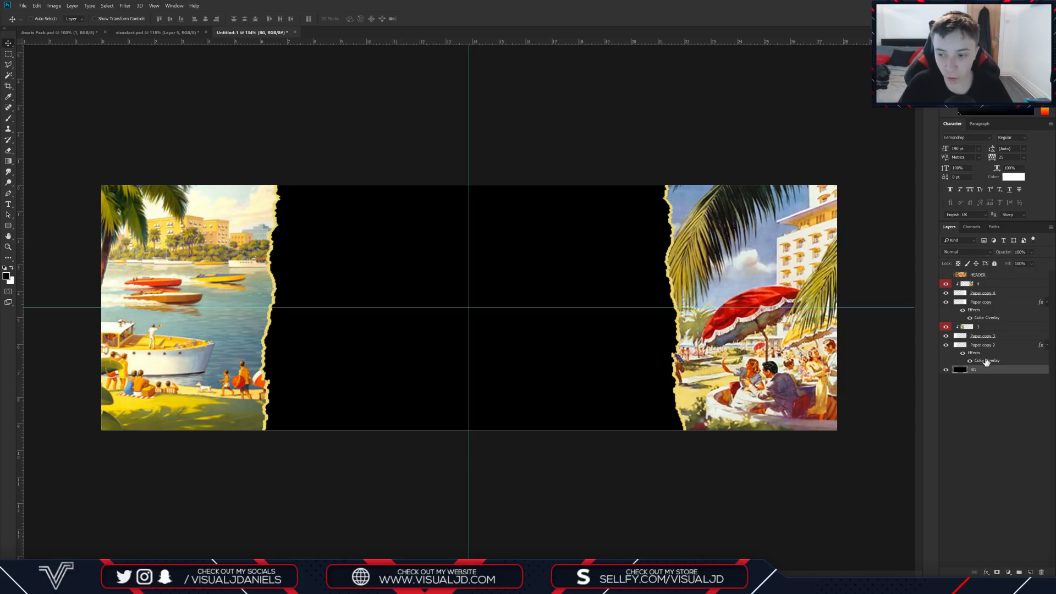
# Step: Duplicate the yellow paper, place the copy just above BG, and move it toward the centre
pyautogui.click(981, 336)
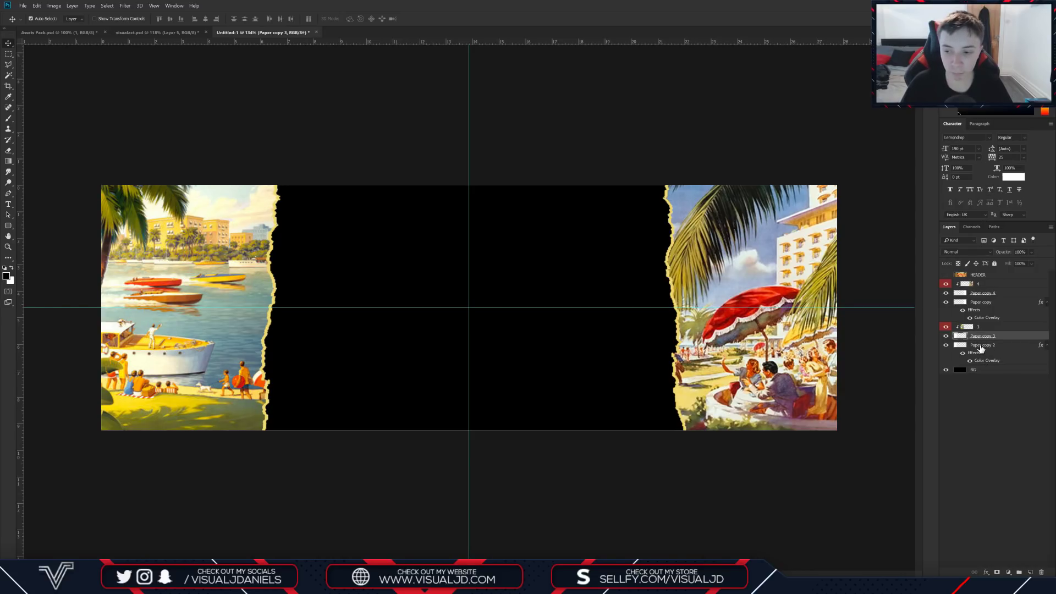
pyautogui.click(984, 303)
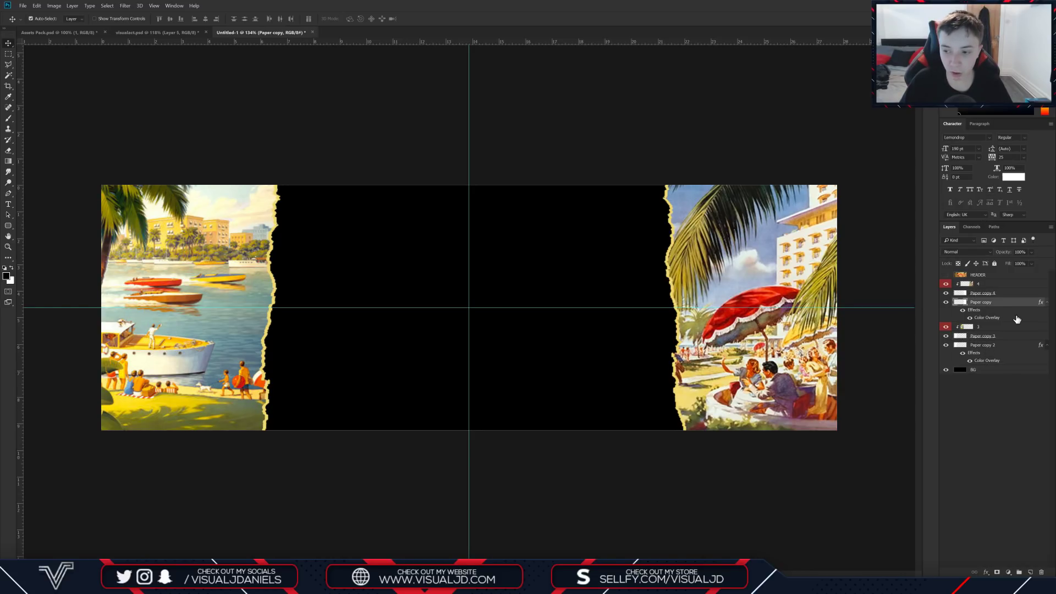
pyautogui.hotkey('ctrl', 'j')
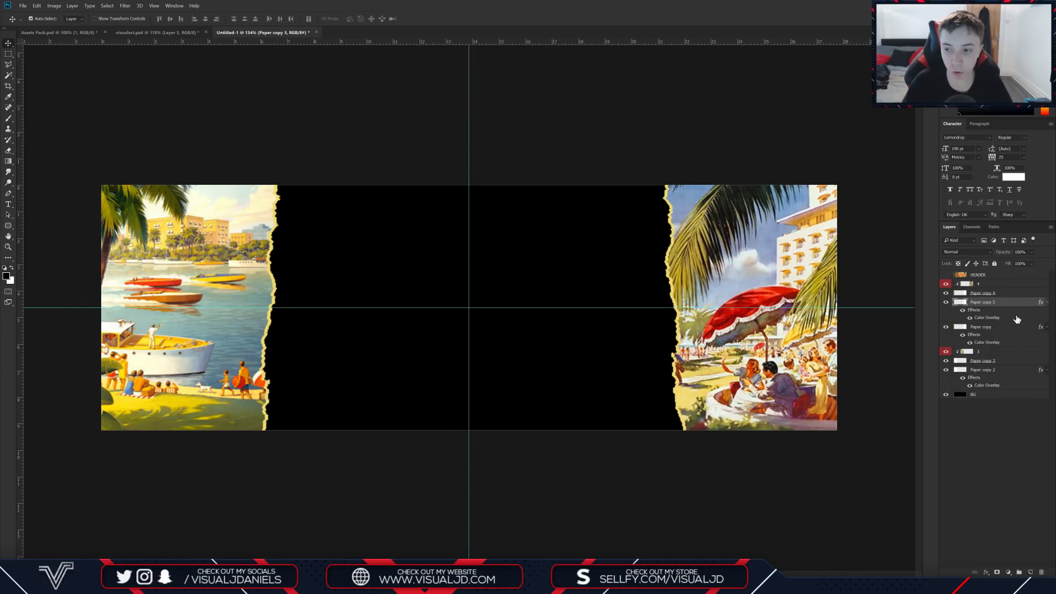
pyautogui.moveTo(1007, 306); pyautogui.dragTo(1003, 390)
pyautogui.moveTo(717, 254); pyautogui.dragTo(560, 245)
# Step: Enlarge the yellow paper copy to about 120% and shift it further left
pyautogui.hotkey('ctrl', 't')
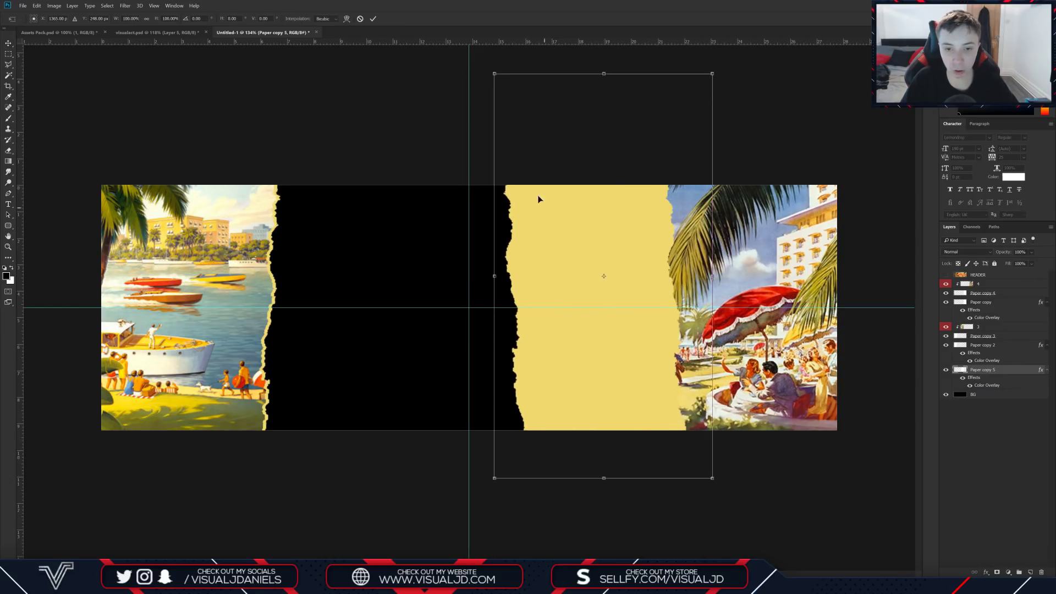
pyautogui.moveTo(494, 73); pyautogui.dragTo(399, 18)
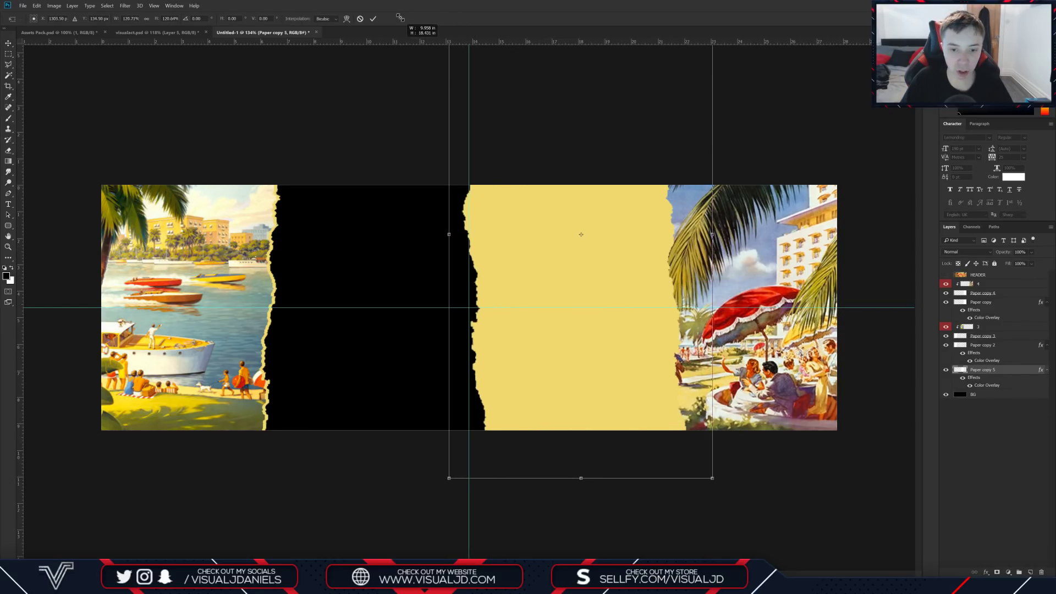
pyautogui.moveTo(647, 243); pyautogui.dragTo(625, 241)
pyautogui.press('Return')
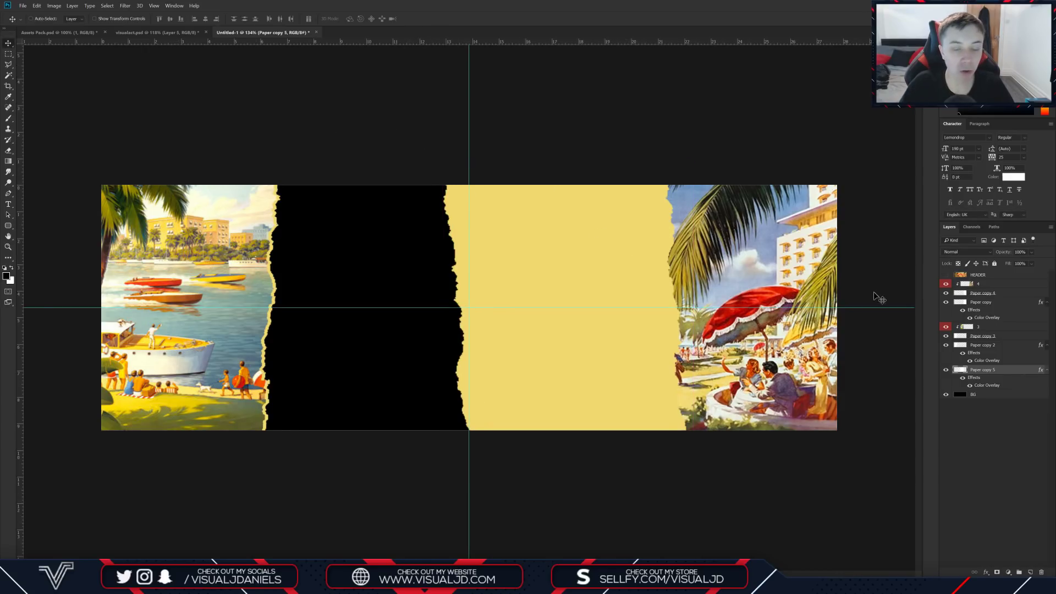
pyautogui.click(946, 275)
pyautogui.click(946, 275)
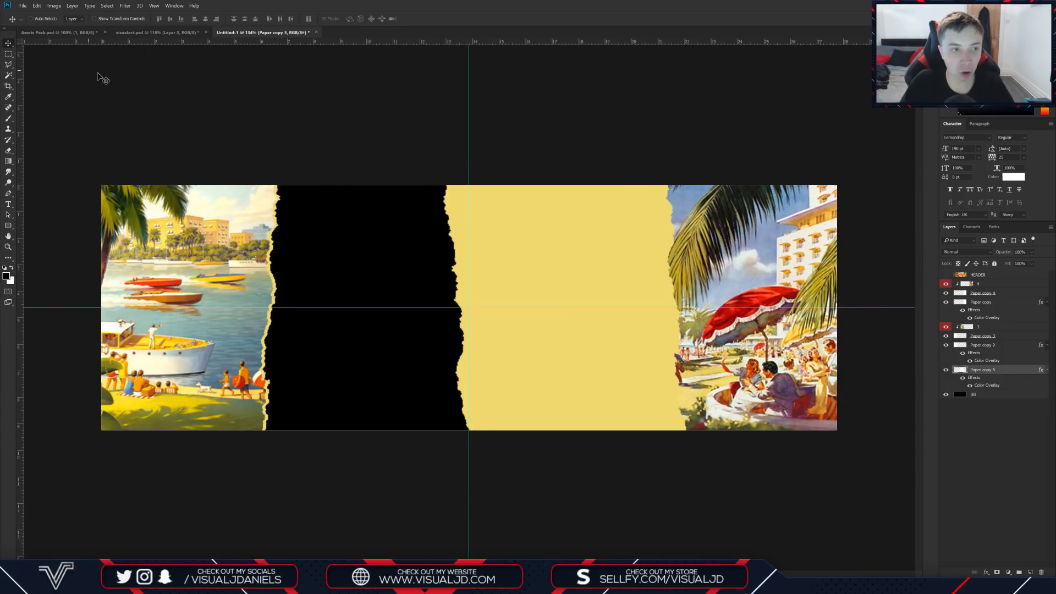
pyautogui.click(59, 33)
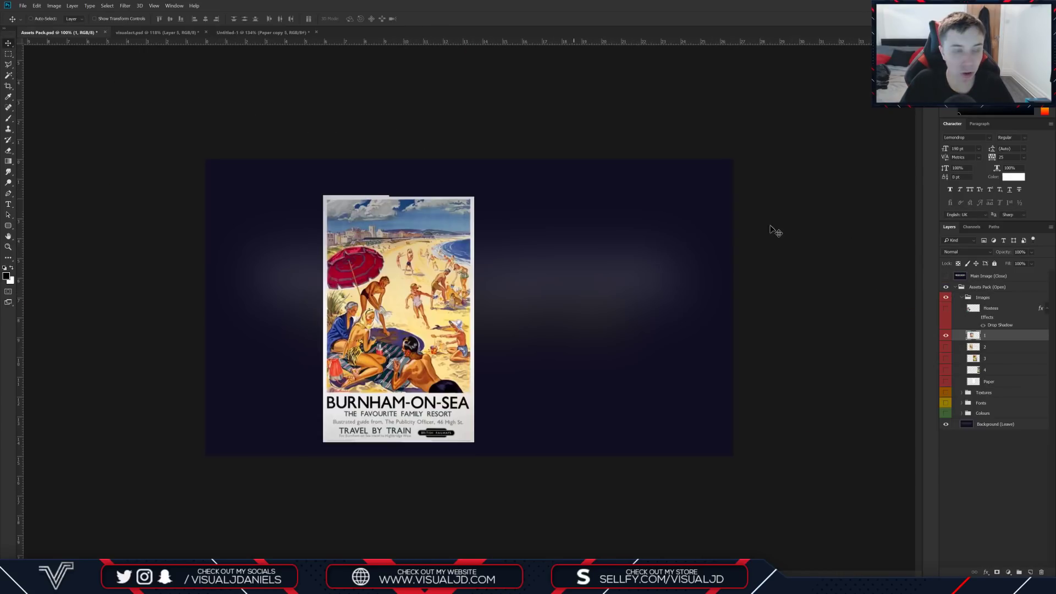
# Step: Bring the second Burnham-on-Sea poster into the header and clip it to the yellow paper
pyautogui.click(945, 336)
pyautogui.click(945, 347)
pyautogui.click(967, 347)
pyautogui.moveTo(394, 230); pyautogui.dragTo(629, 241)
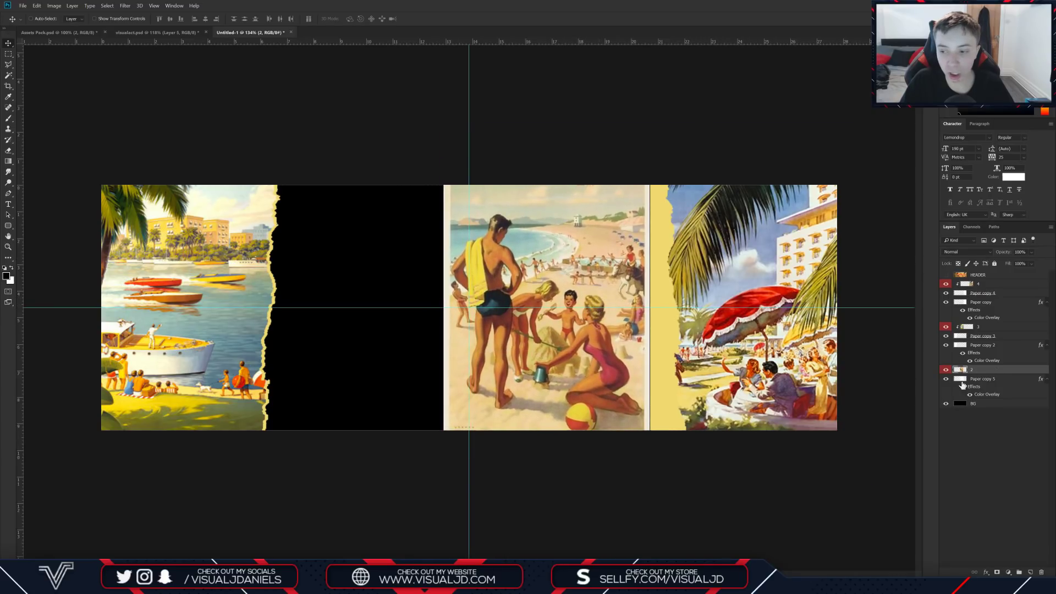
pyautogui.rightClick(994, 374)
pyautogui.click(972, 177)
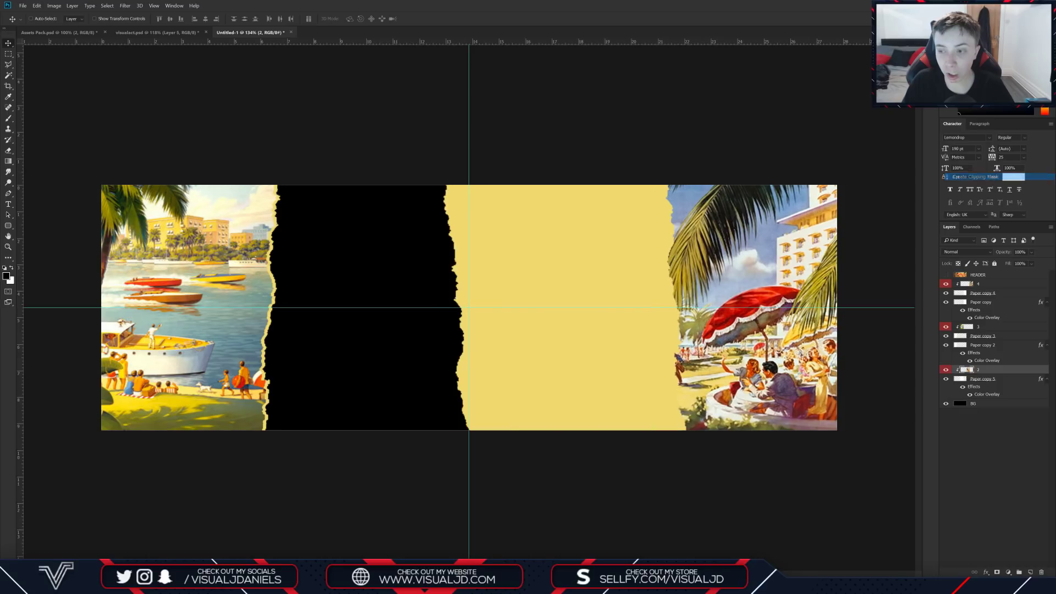
# Step: Rasterize the layer style of Paper copy 5
pyautogui.click(998, 383)
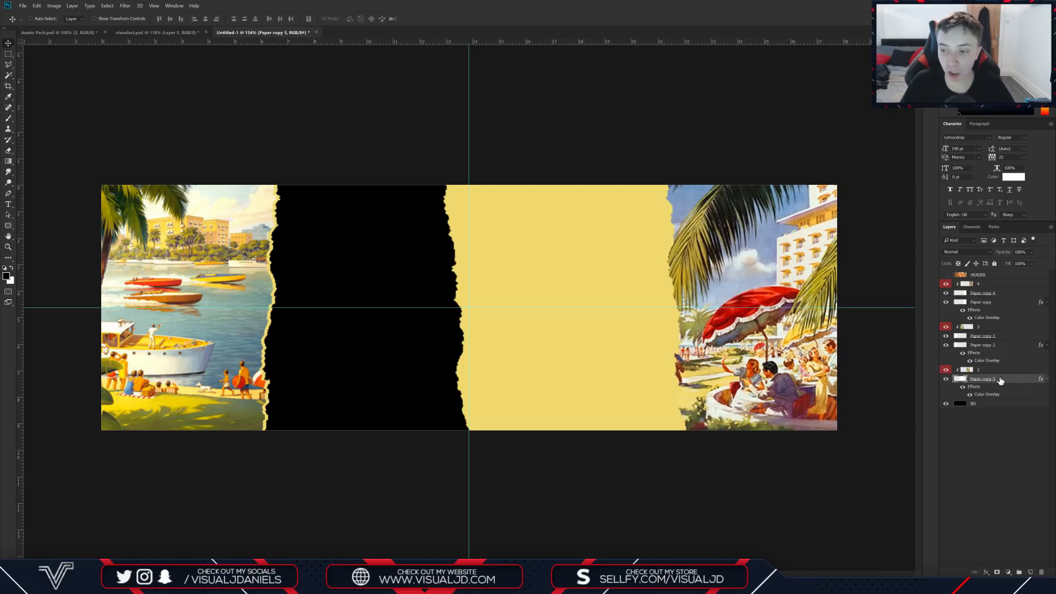
pyautogui.rightClick(999, 384)
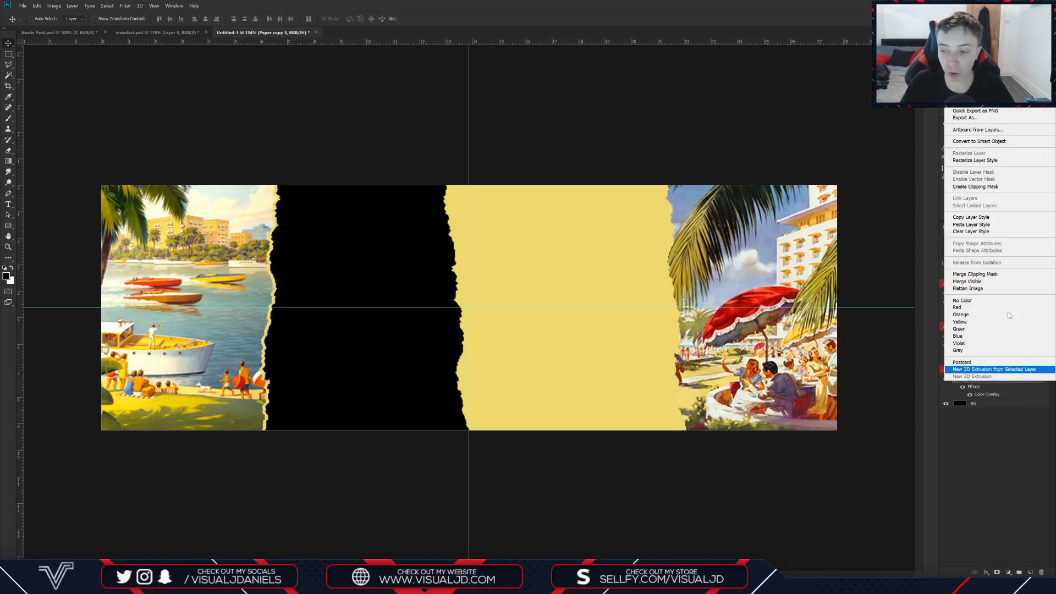
pyautogui.click(978, 165)
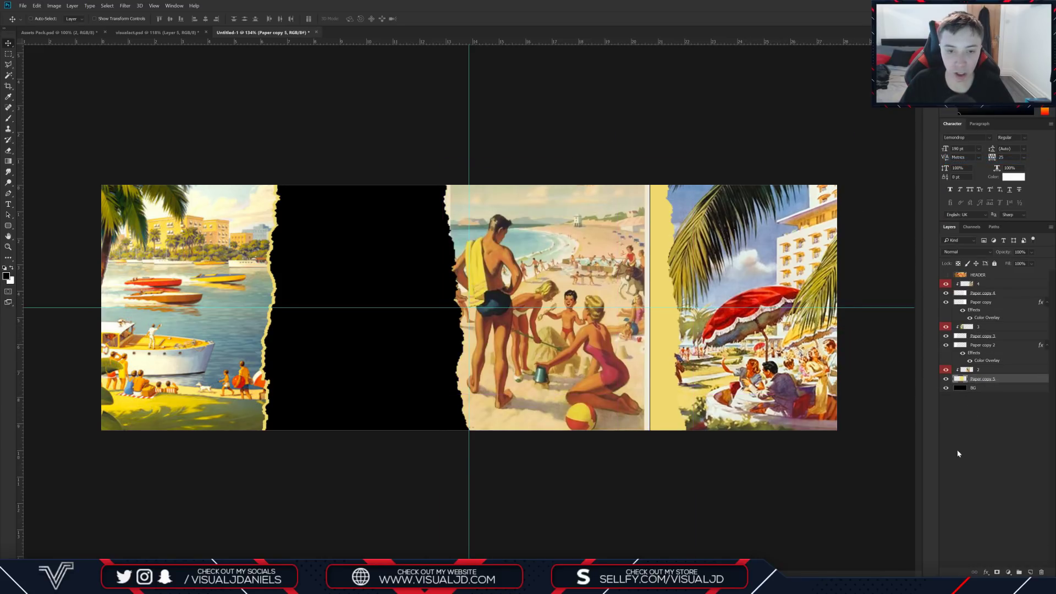
# Step: Scale the sandcastle poster to about 125% and move it lower in its panel
pyautogui.click(977, 371)
pyautogui.hotkey('ctrl', 't')
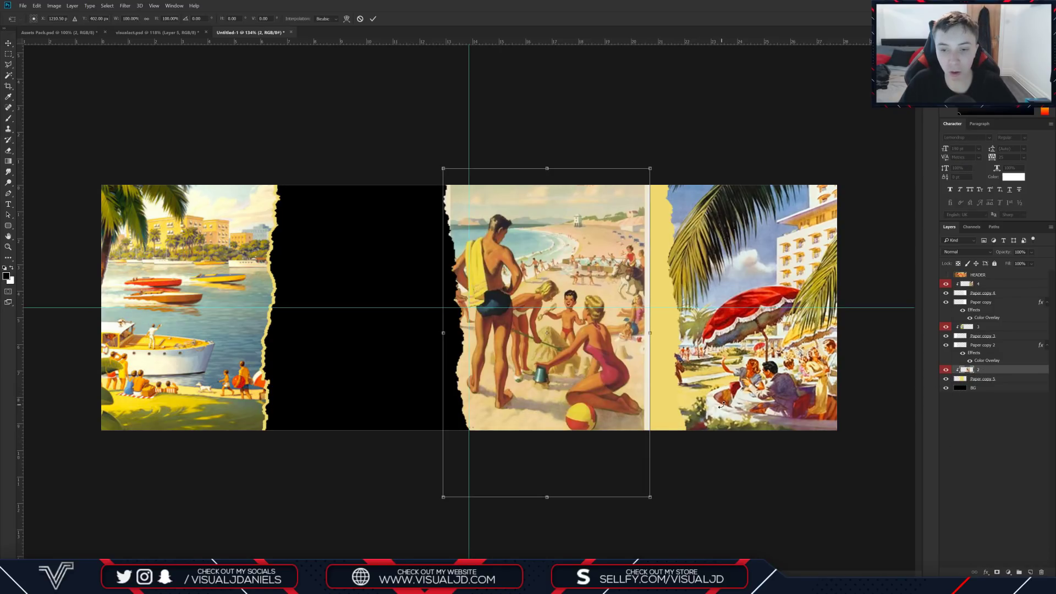
pyautogui.moveTo(650, 170); pyautogui.dragTo(699, 92)
pyautogui.moveTo(689, 273); pyautogui.dragTo(685, 309)
pyautogui.moveTo(708, 130); pyautogui.dragTo(708, 123)
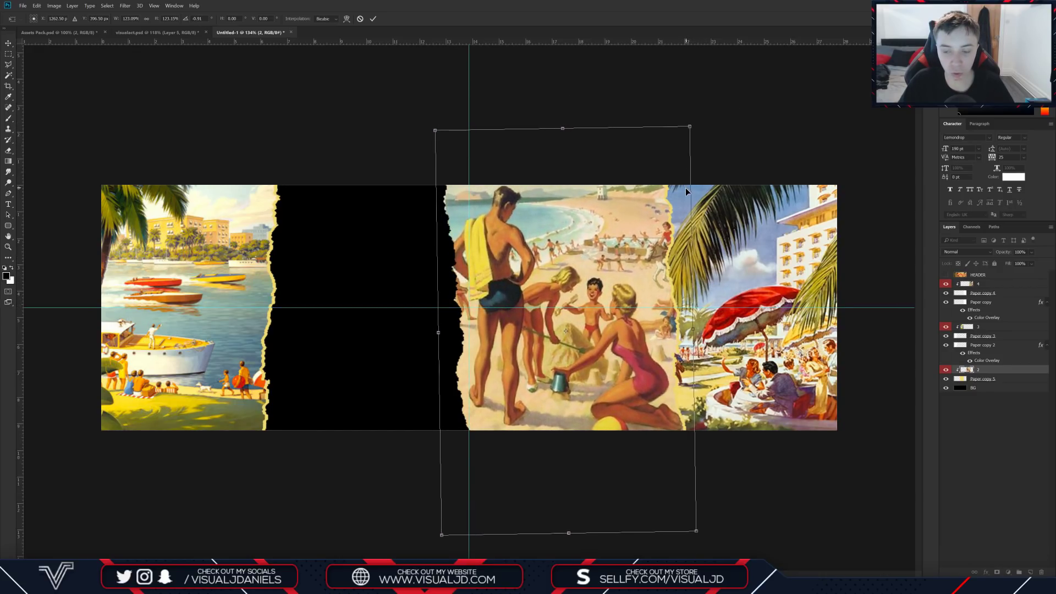
pyautogui.hotkey('ctrl', 'z')
pyautogui.moveTo(444, 124); pyautogui.dragTo(440, 115)
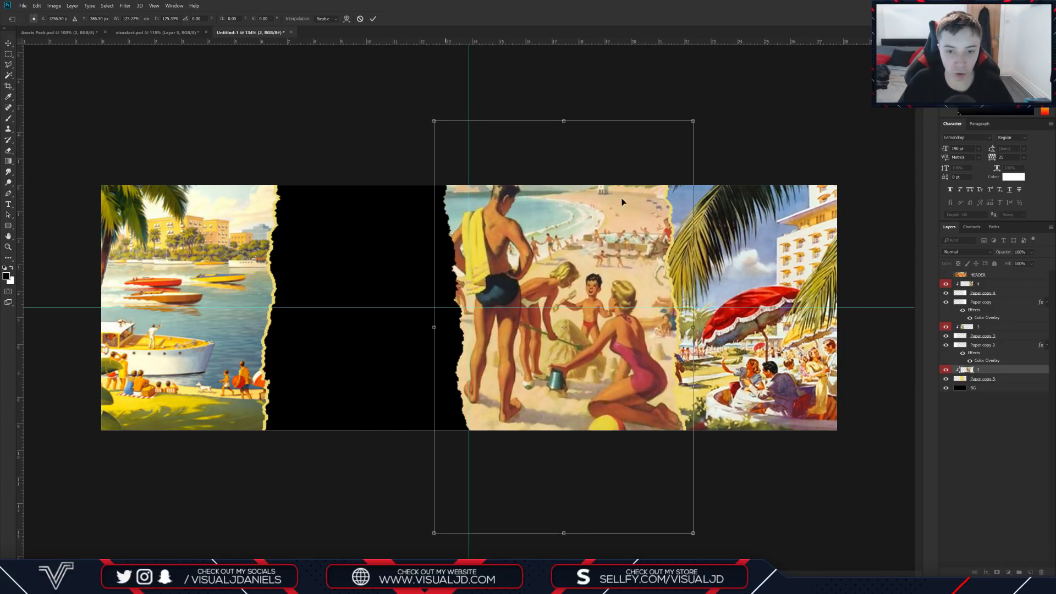
pyautogui.click(945, 277)
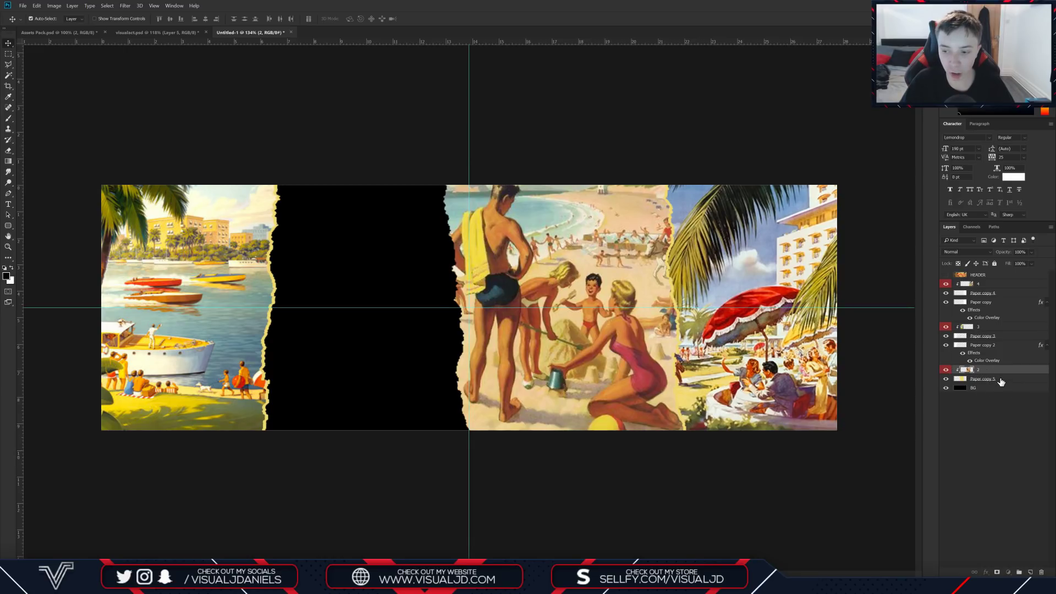
# Step: Shrink Paper copy 5 and the poster together to about 95%
pyautogui.keyDown('ctrl'); pyautogui.click(997, 379); pyautogui.keyUp('ctrl')
pyautogui.hotkey('ctrl', 't')
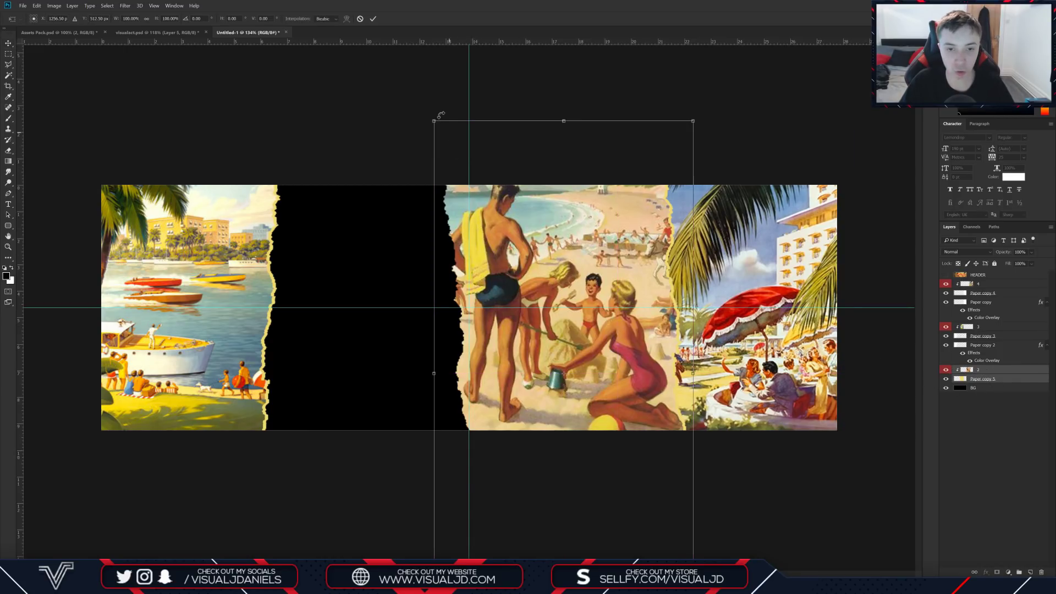
pyautogui.moveTo(434, 121); pyautogui.dragTo(457, 138)
pyautogui.press('Return')
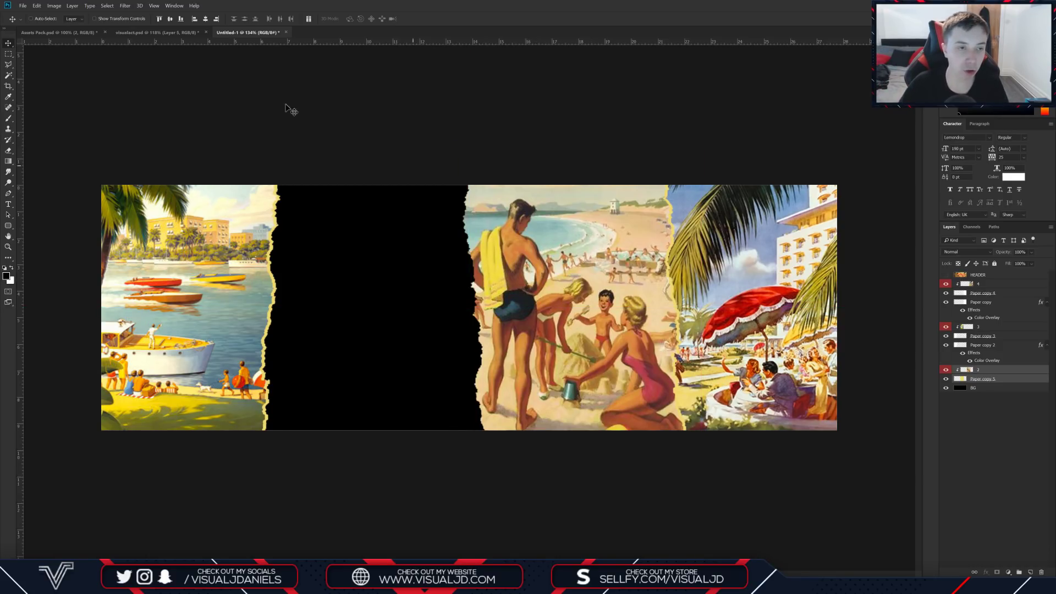
pyautogui.click(87, 33)
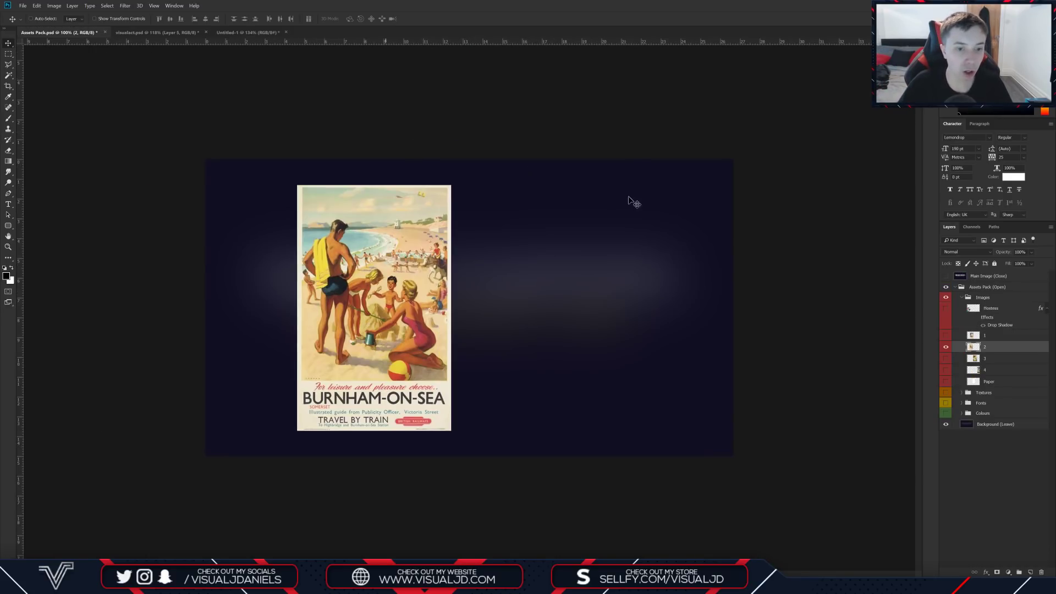
# Step: Bring Burnham-on-Sea poster layer 1 into the header and place it below Paper copy 5
pyautogui.click(946, 347)
pyautogui.click(946, 336)
pyautogui.click(986, 336)
pyautogui.moveTo(429, 234); pyautogui.dragTo(289, 64)
pyautogui.moveTo(472, 254); pyautogui.dragTo(473, 256)
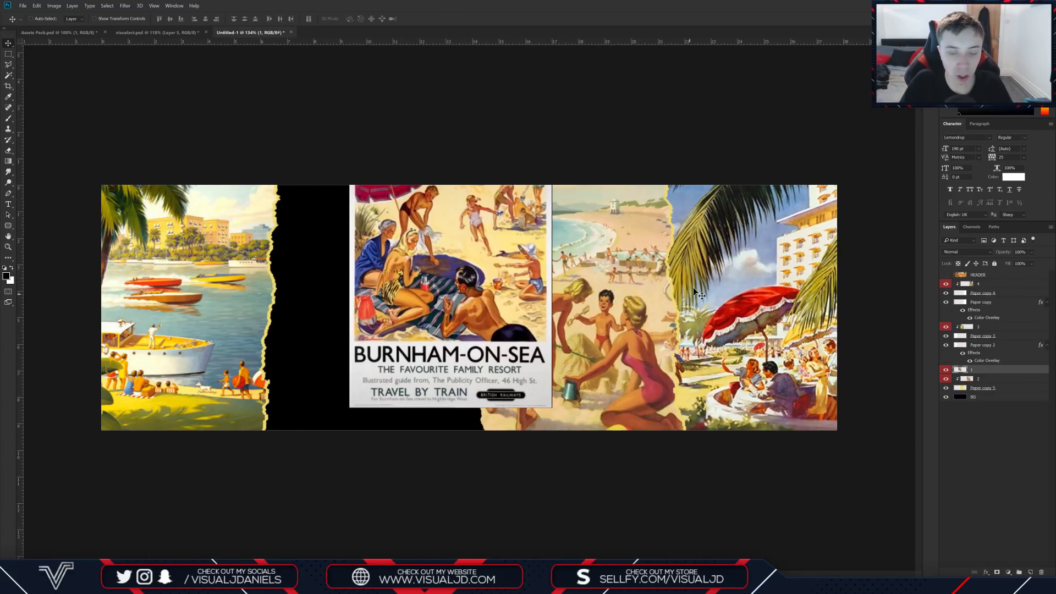
pyautogui.moveTo(984, 373); pyautogui.dragTo(984, 394)
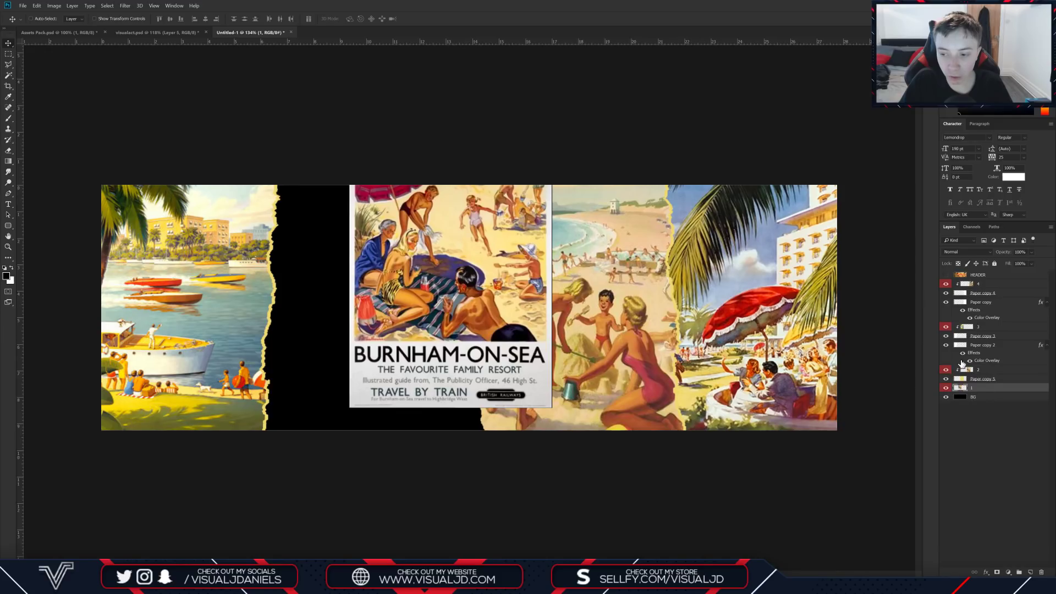
pyautogui.moveTo(525, 247); pyautogui.dragTo(426, 347)
# Step: Enlarge the crowded beach poster to about 112%
pyautogui.hotkey('ctrl', 't')
pyautogui.moveTo(463, 178); pyautogui.dragTo(487, 139)
pyautogui.press('Return')
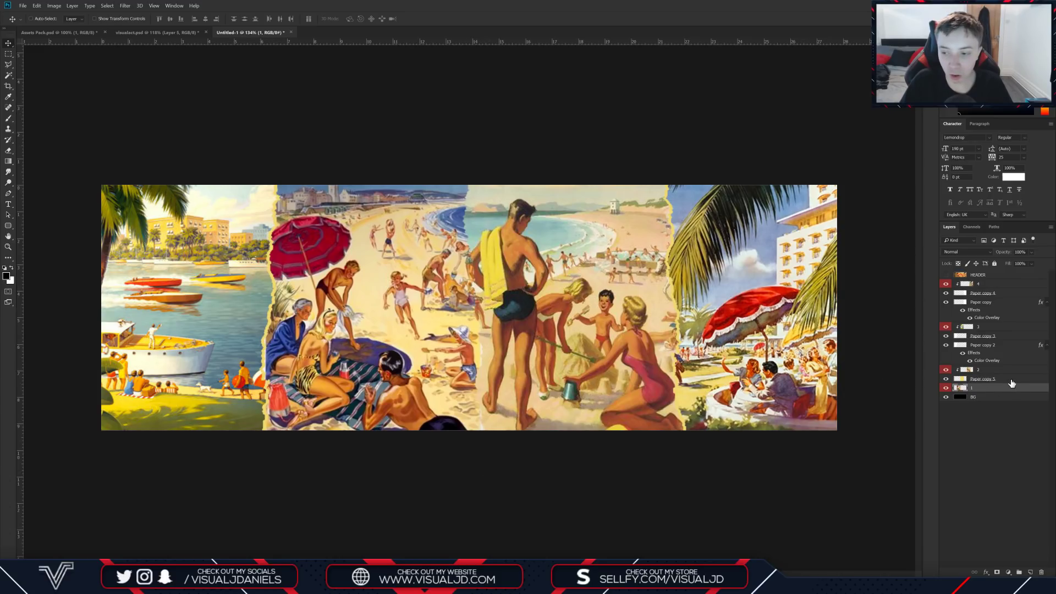
# Step: Duplicate Paper copy 5 and nudge it left twice to add a torn edge between panels
pyautogui.click(982, 379)
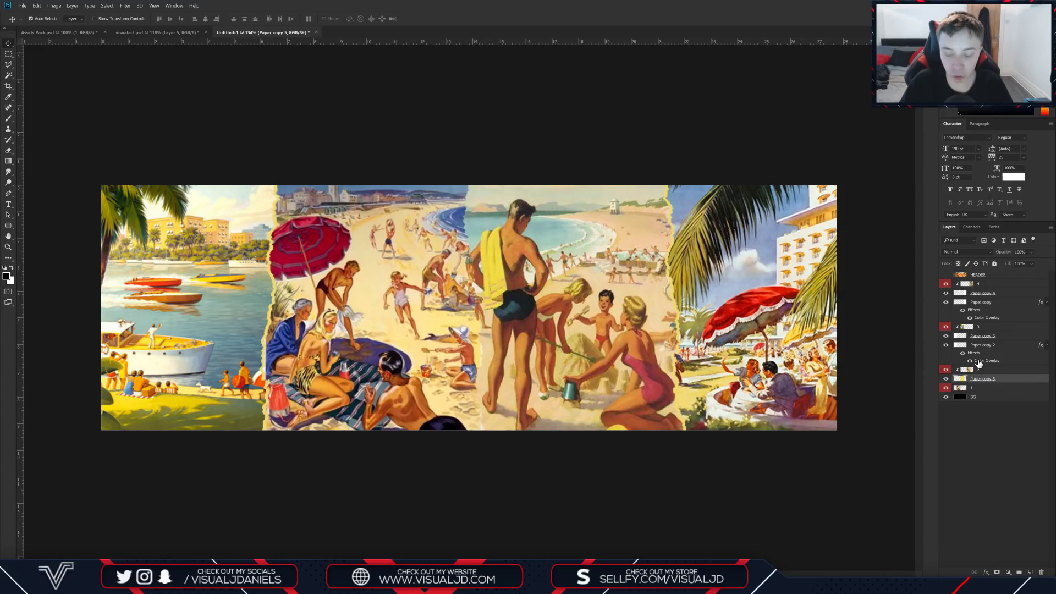
pyautogui.hotkey('ctrl', 'j')
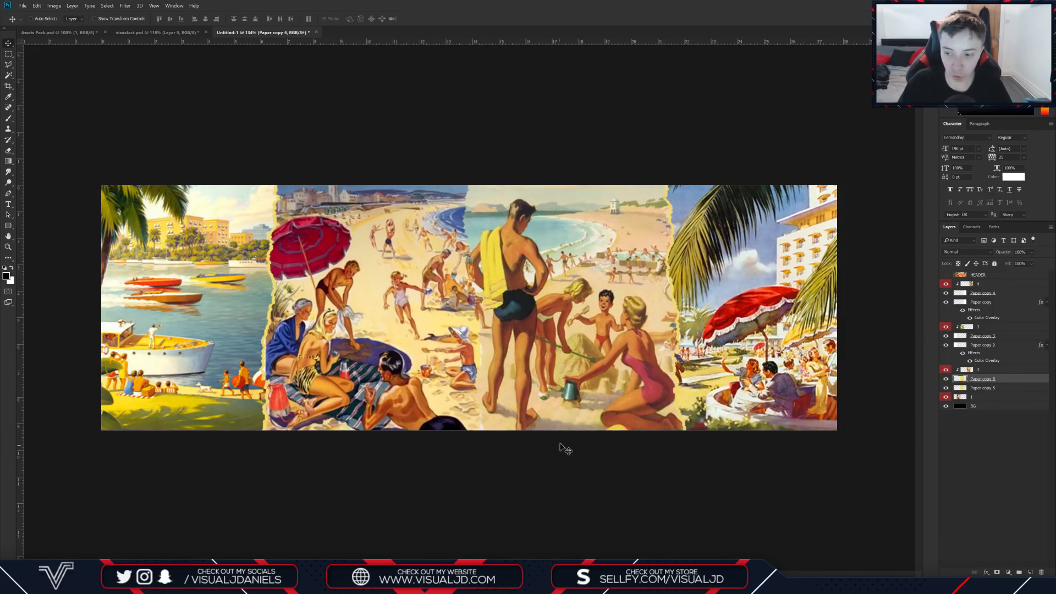
pyautogui.click(807, 311)
pyautogui.press('Left')
pyautogui.press('Left')
pyautogui.press('Left')
pyautogui.press('Left')
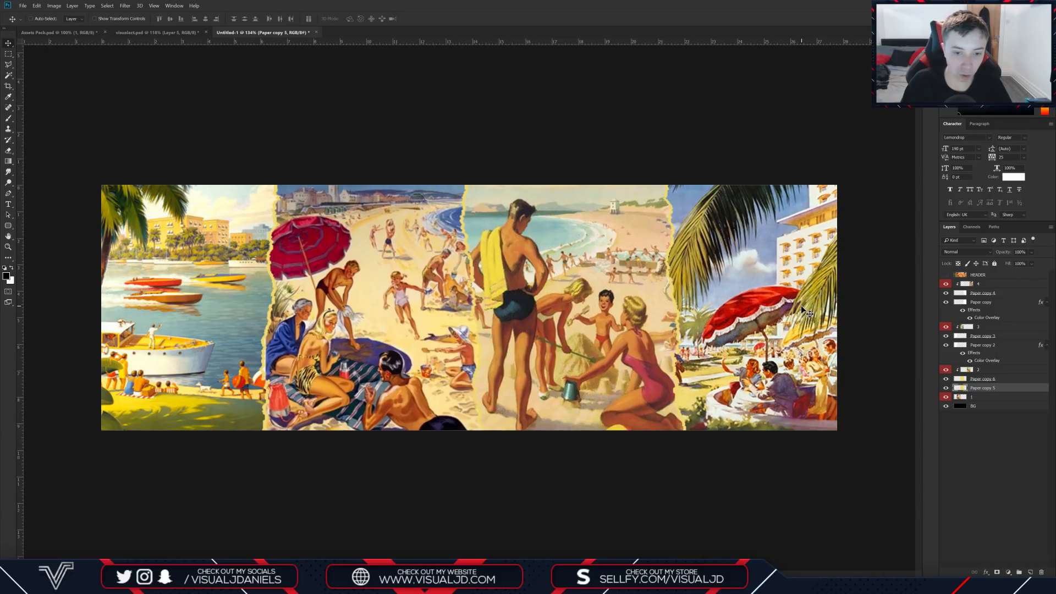
pyautogui.press('Left')
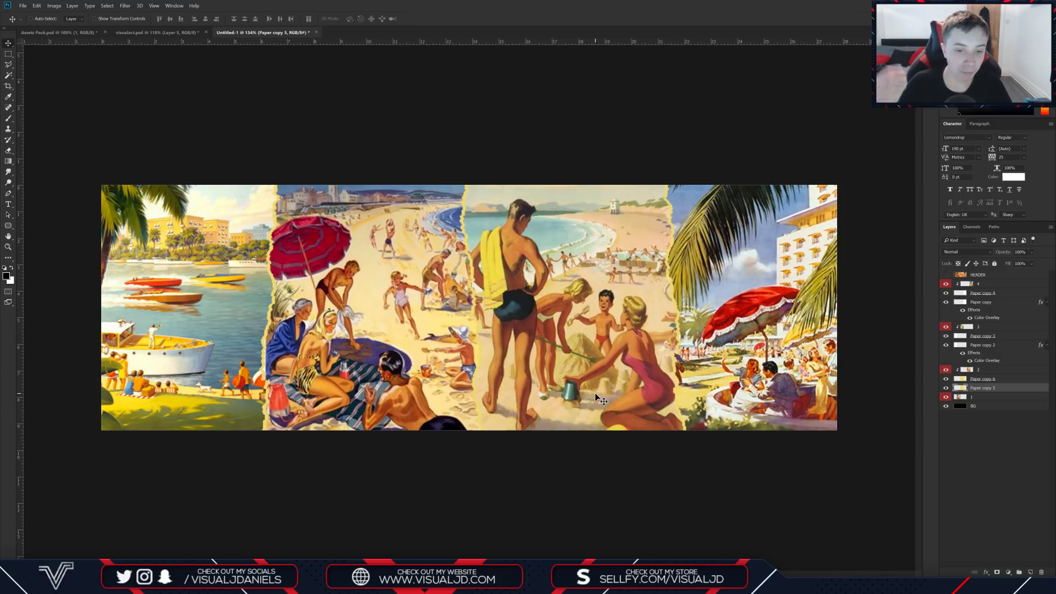
# Step: Group layers 4 through 1 and name the group 'Background images'
pyautogui.keyDown('shift'); pyautogui.click(977, 285); pyautogui.keyUp('shift')
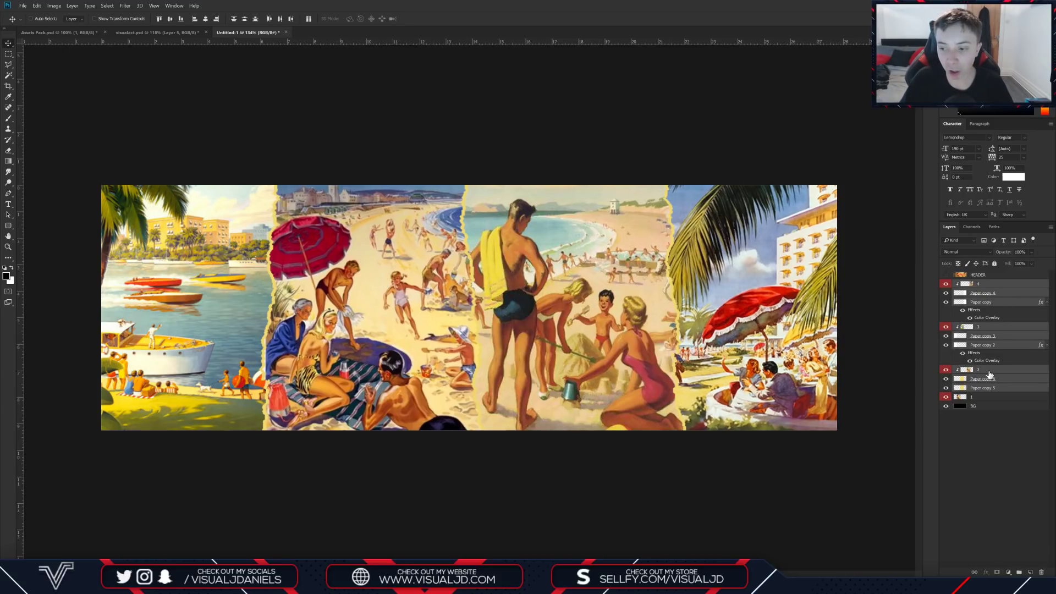
pyautogui.click(993, 286)
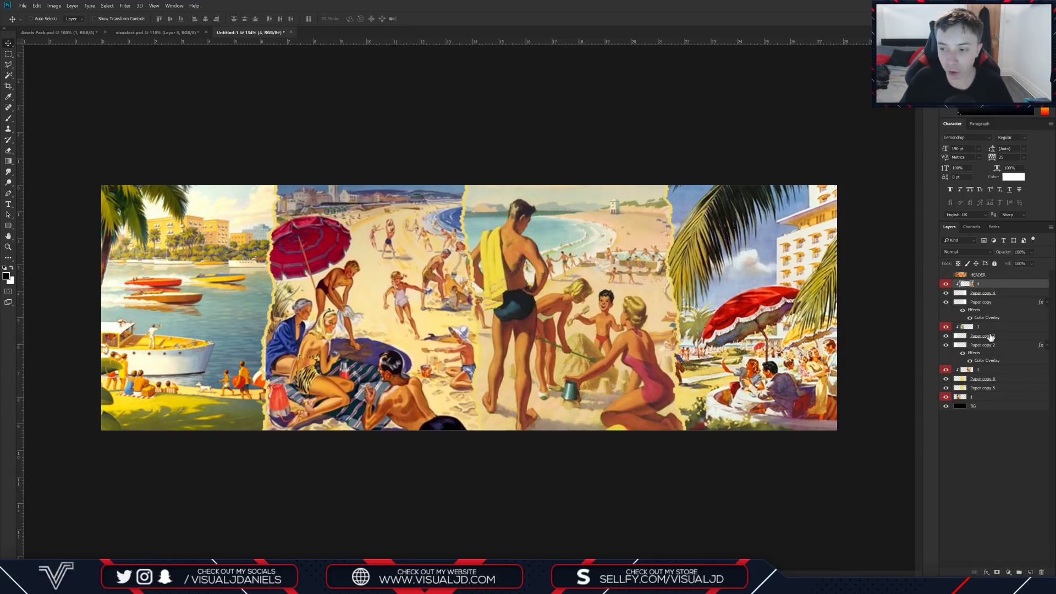
pyautogui.keyDown('shift'); pyautogui.click(985, 398); pyautogui.keyUp('shift')
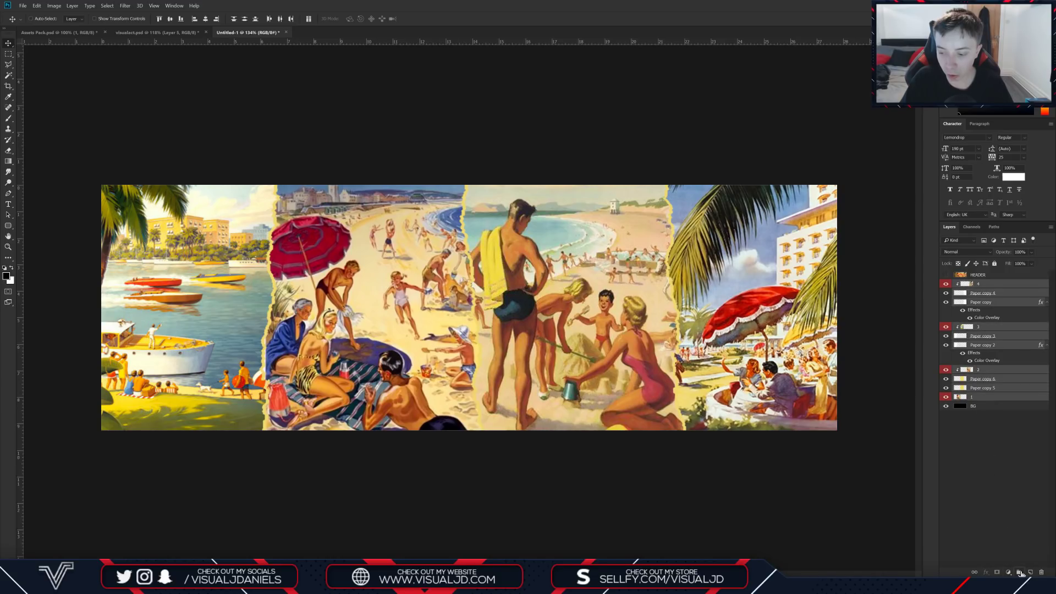
pyautogui.click(1020, 573)
pyautogui.doubleClick(975, 284)
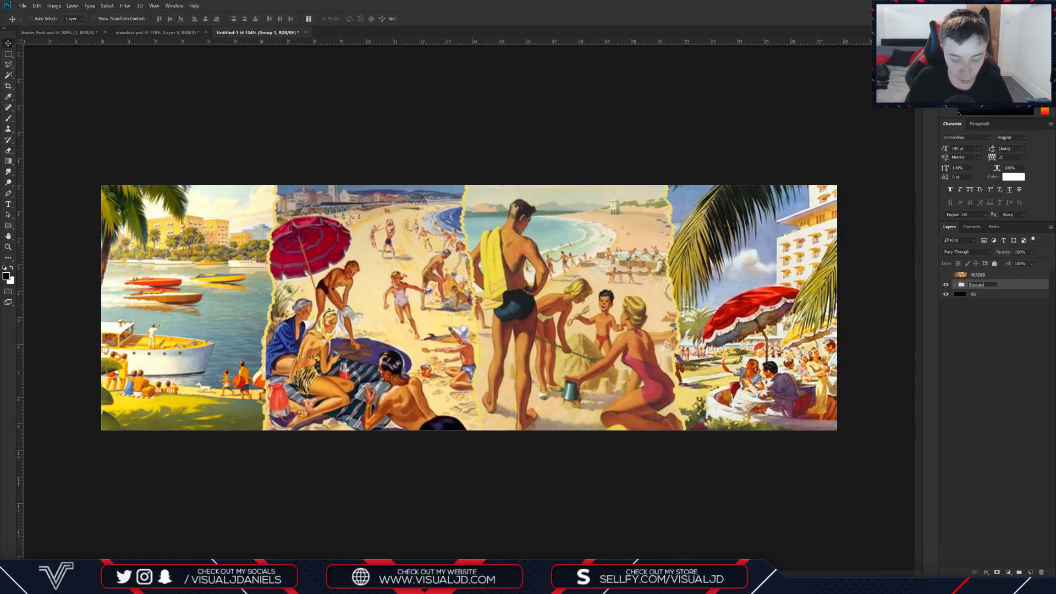
pyautogui.write('Background images')
pyautogui.press('Return')
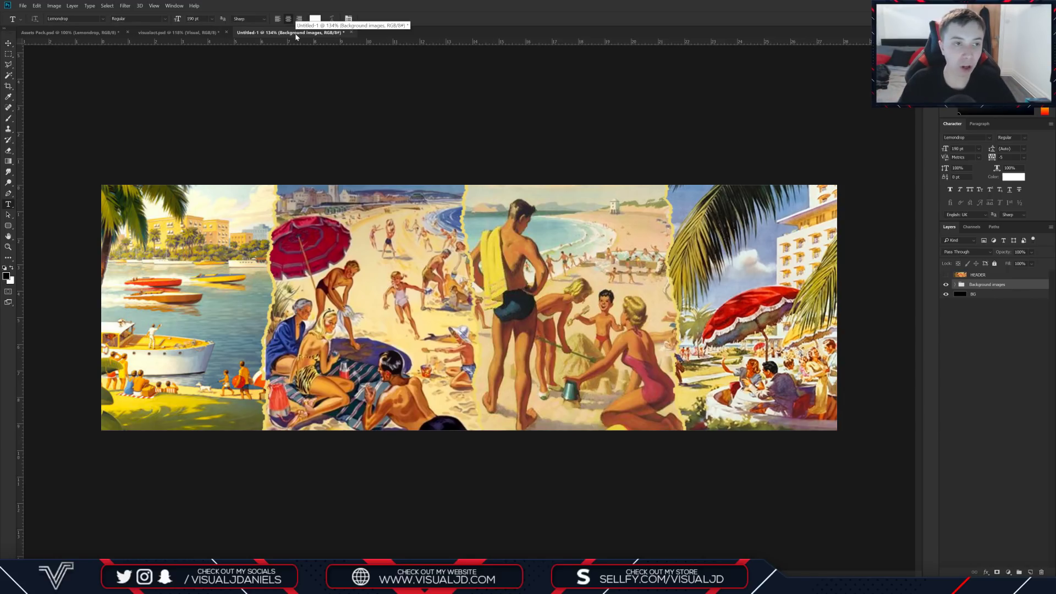
# Step: Check the VISUAL text's font in Assets Pack, then add a new empty layer to Untitled-1
pyautogui.click(97, 32)
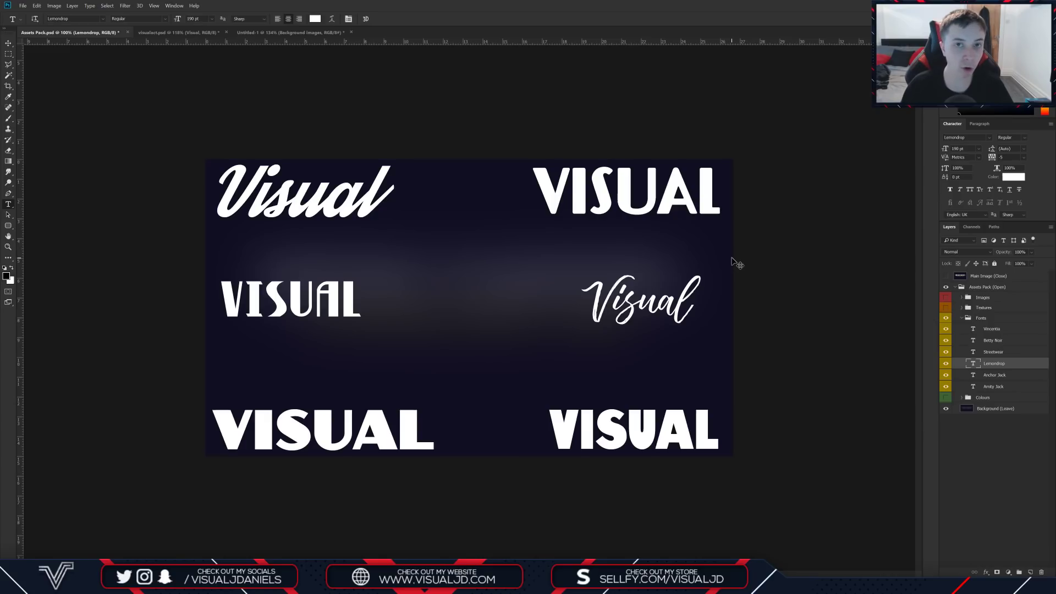
pyautogui.click(615, 199)
pyautogui.click(8, 43)
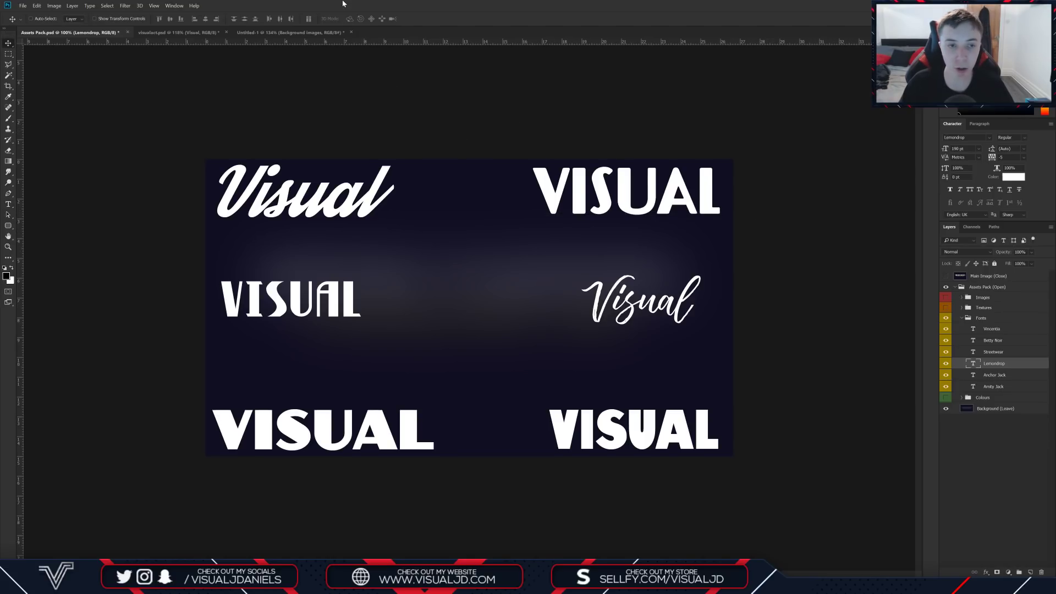
pyautogui.click(295, 33)
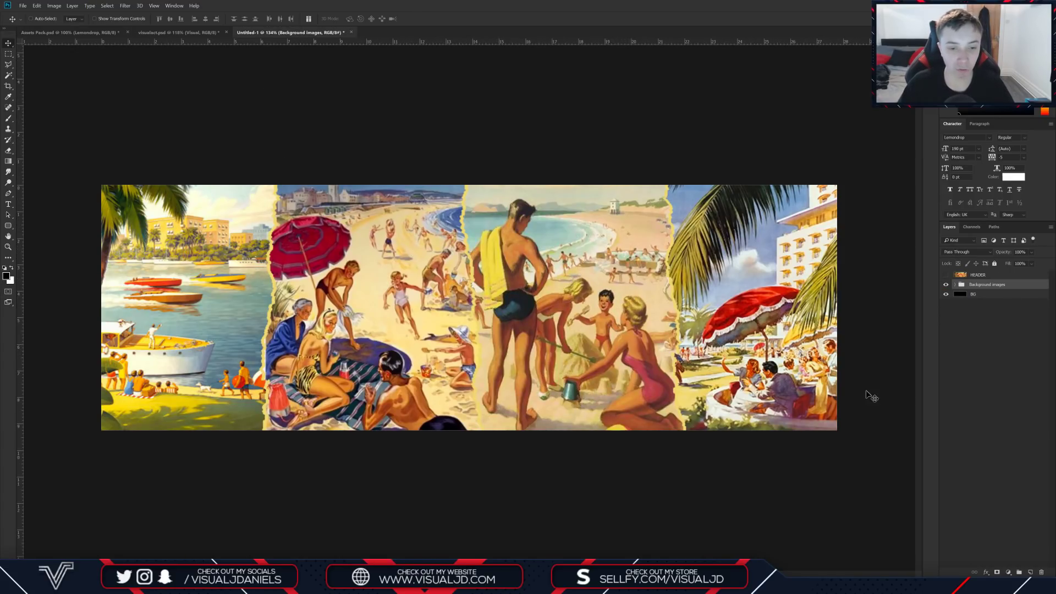
pyautogui.hotkey('ctrl', 'shift', 'alt', 'n')
# Step: Fill a rectangular selection over the second beach panel with white, then deselect
pyautogui.click(8, 54)
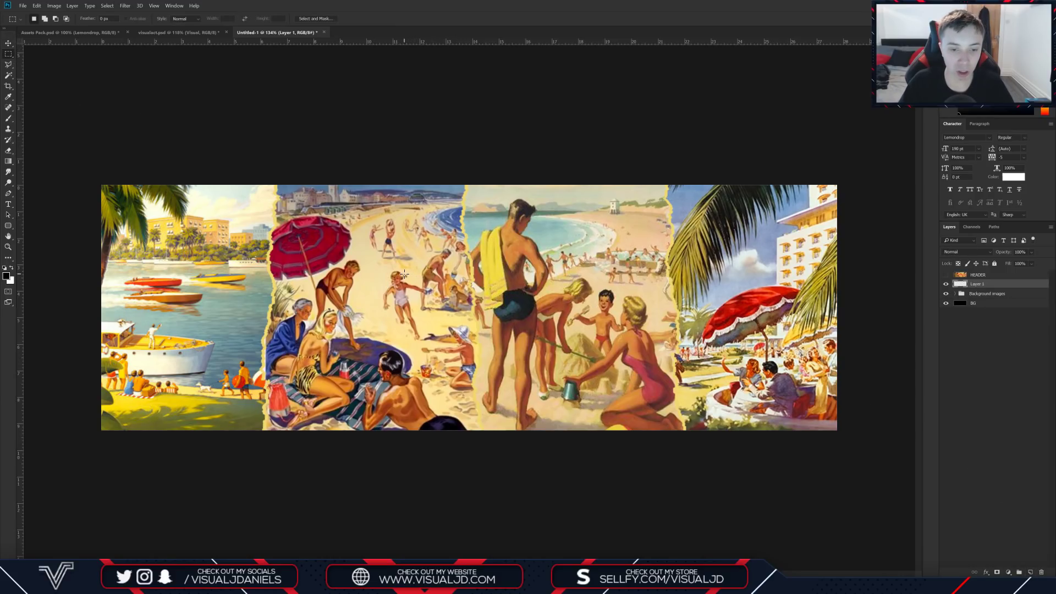
pyautogui.moveTo(405, 274); pyautogui.dragTo(580, 319)
pyautogui.click(945, 275)
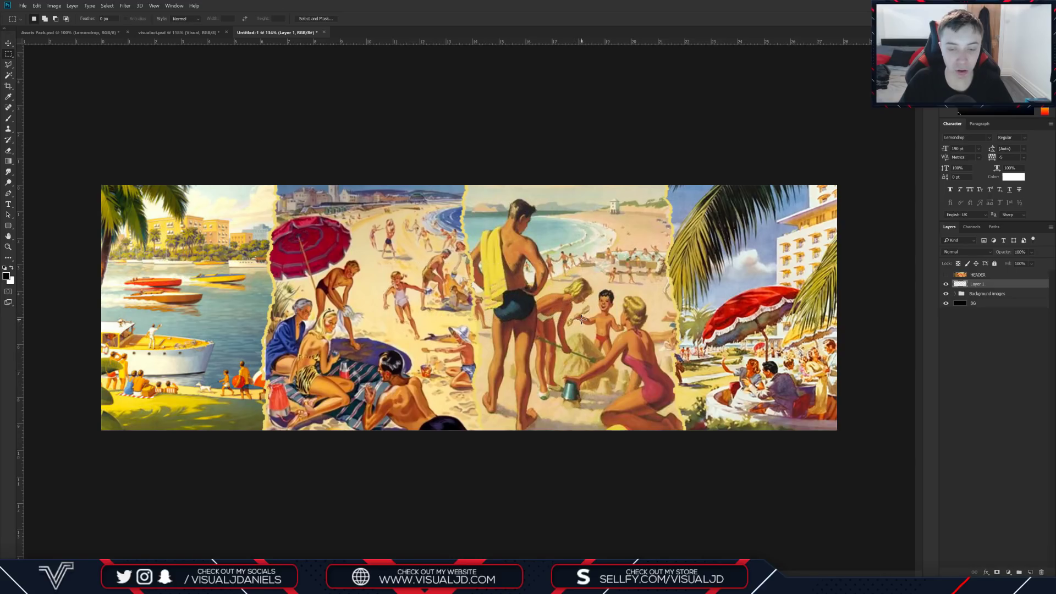
pyautogui.rightClick(485, 293)
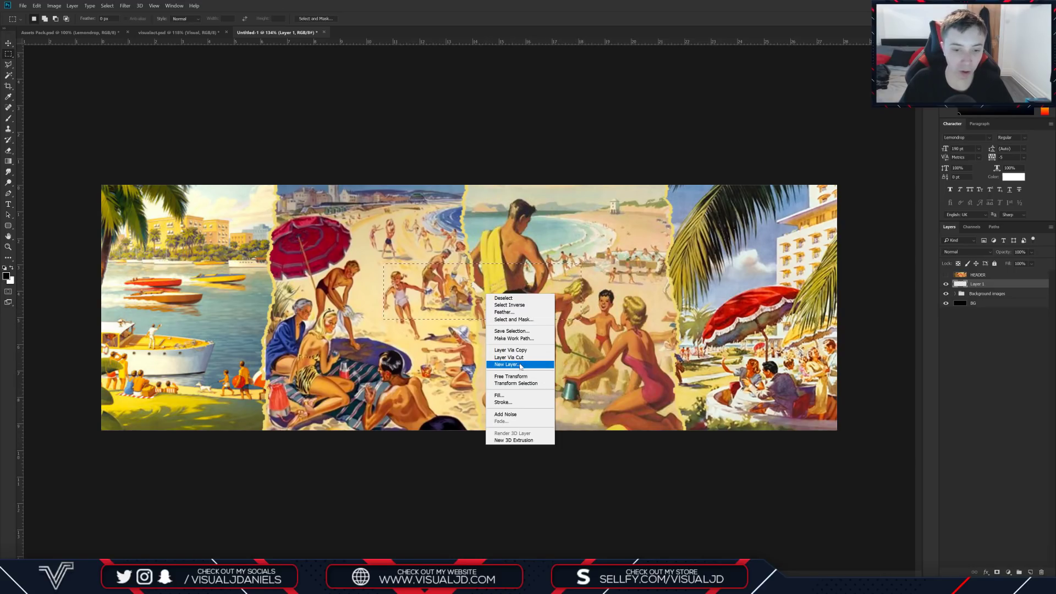
pyautogui.click(500, 395)
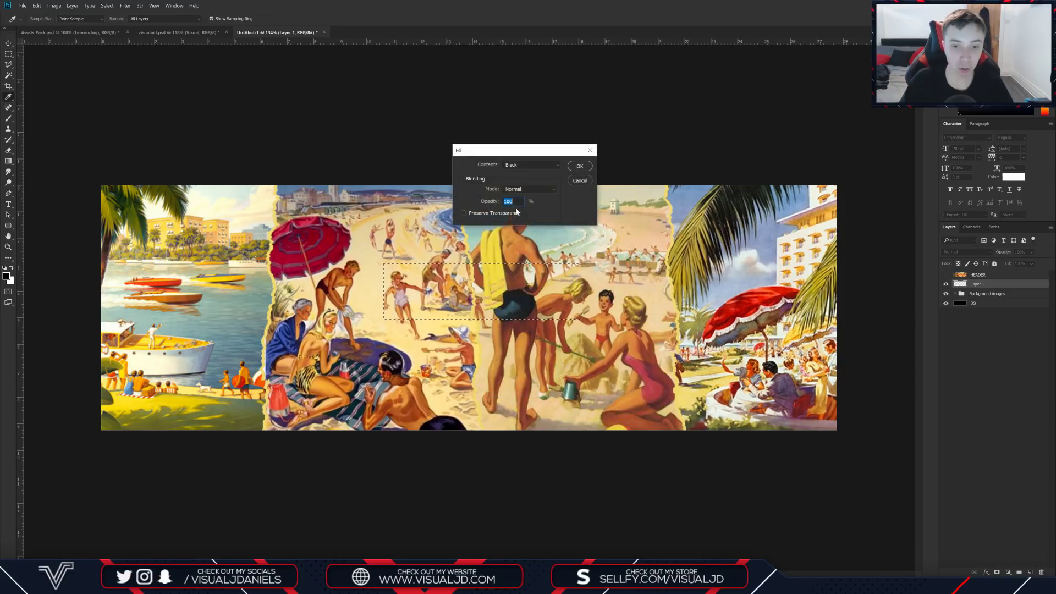
pyautogui.click(522, 163)
pyautogui.click(528, 246)
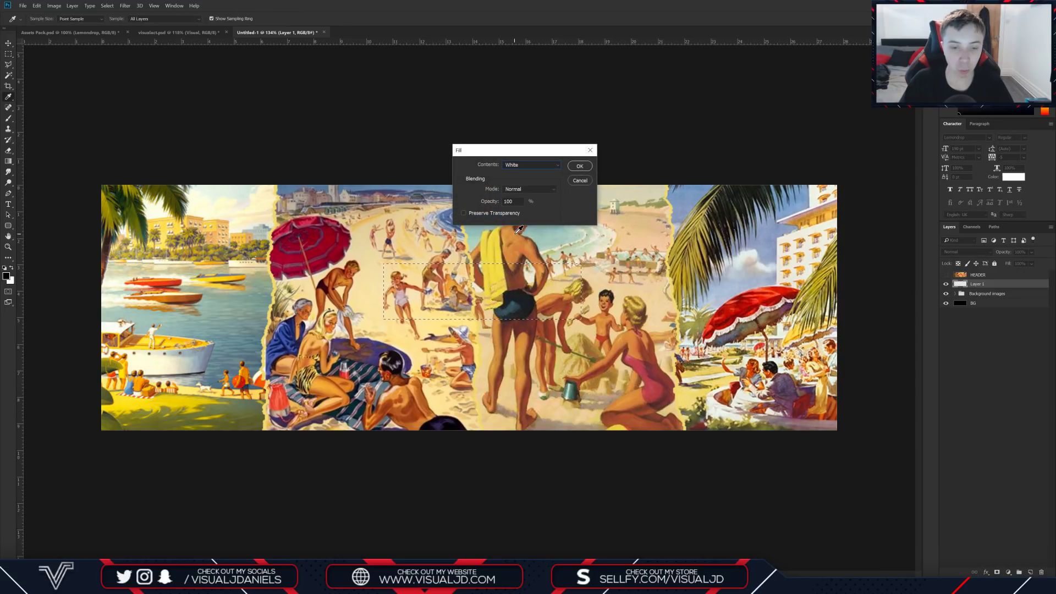
pyautogui.press('Return')
pyautogui.hotkey('ctrl', 'd')
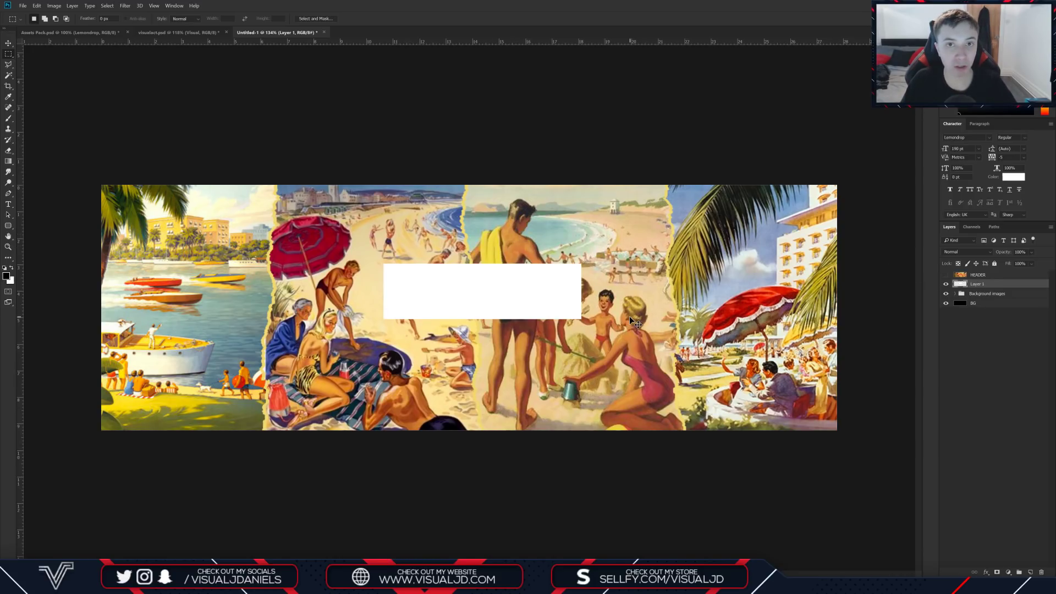
# Step: Tilt the white rectangle about -2.78° and move it slightly down toward the centre
pyautogui.hotkey('ctrl', 't')
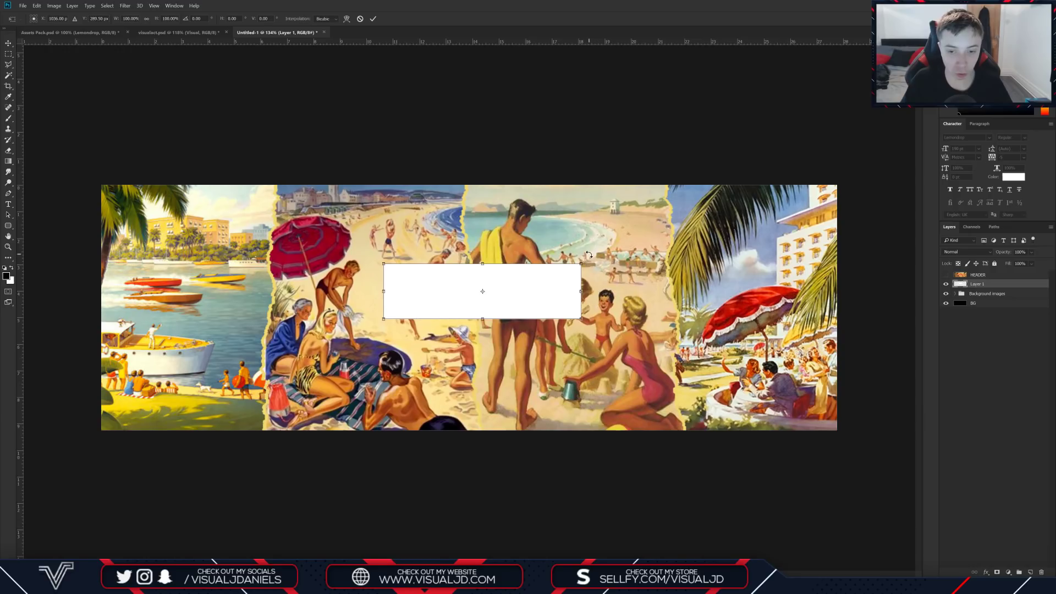
pyautogui.moveTo(592, 263); pyautogui.dragTo(580, 268)
pyautogui.moveTo(526, 289); pyautogui.dragTo(530, 299)
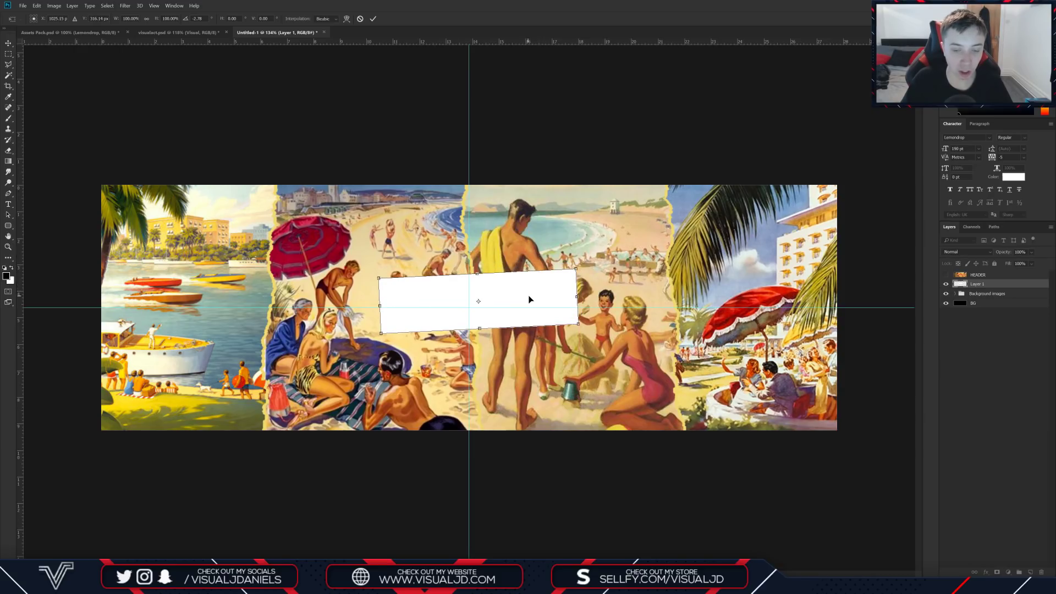
pyautogui.press('Return')
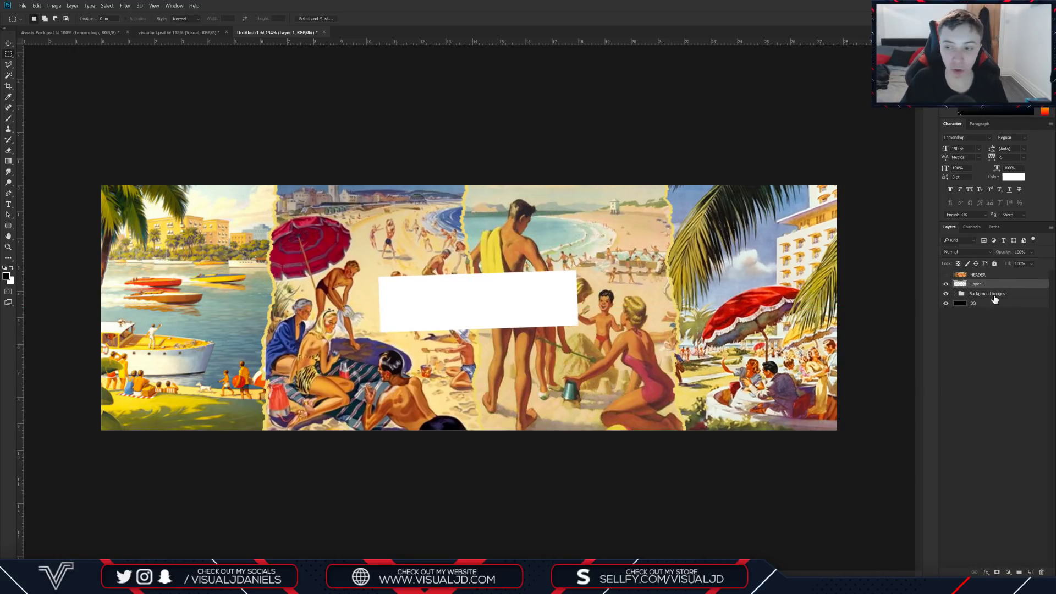
pyautogui.doubleClick(998, 285)
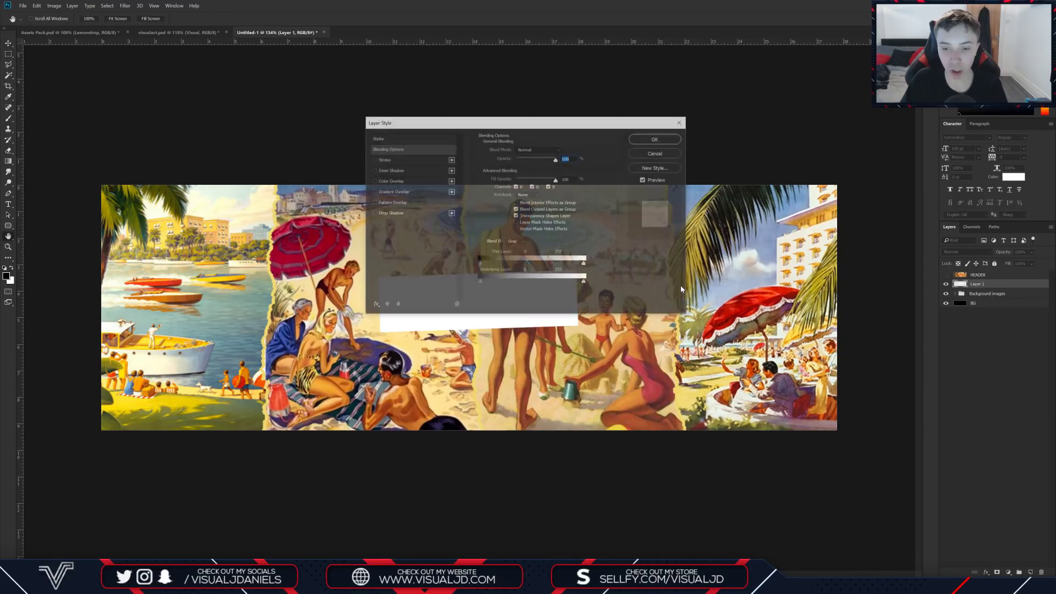
# Step: Add a Color Overlay to Layer 1, sampling the umbrella's red and adjusting it to #c71c0d
pyautogui.moveTo(450, 125); pyautogui.dragTo(679, 253)
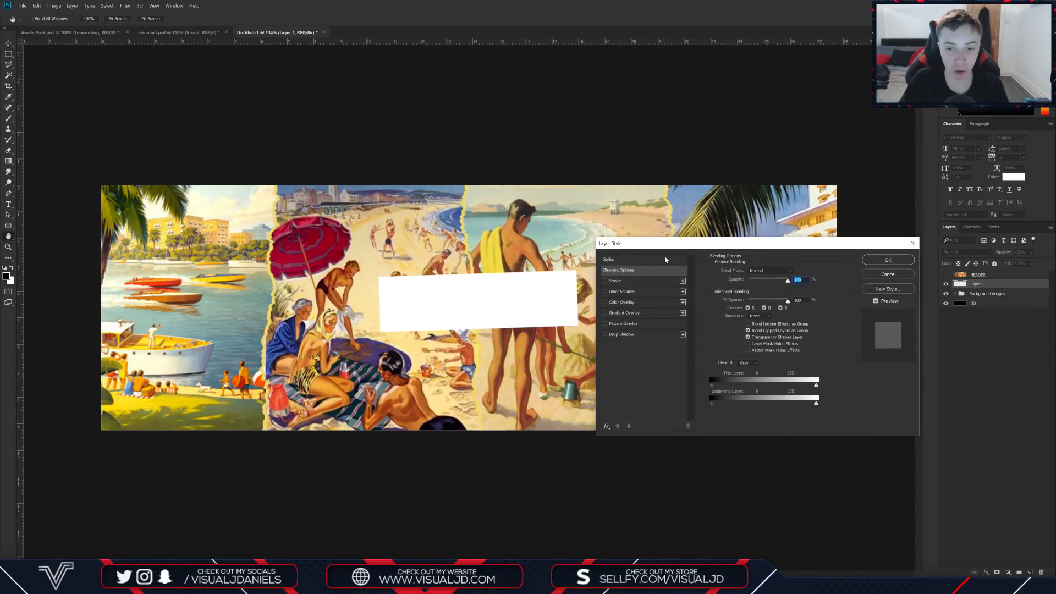
pyautogui.click(632, 313)
pyautogui.click(620, 301)
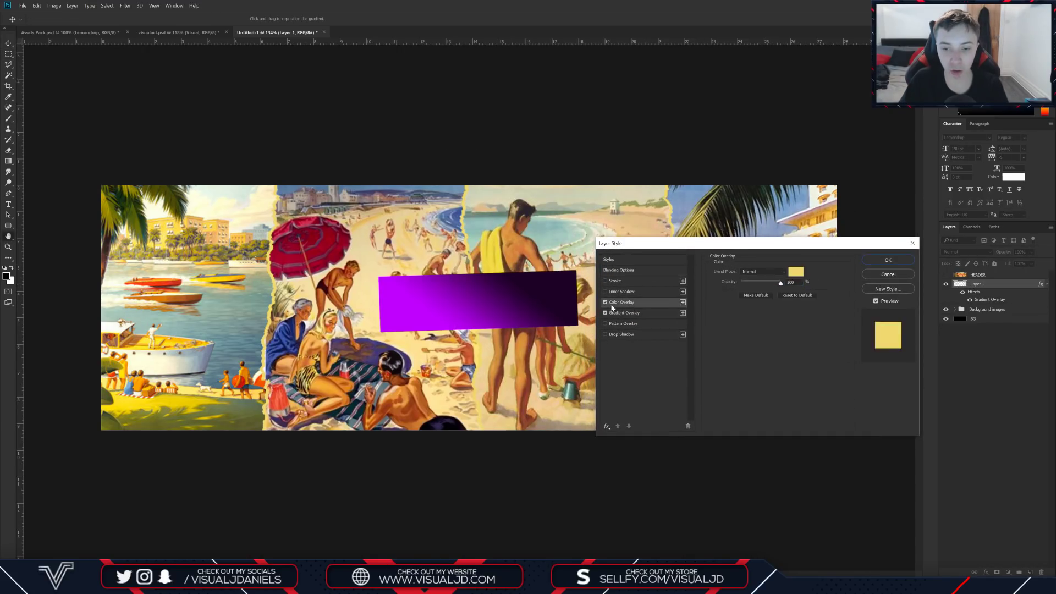
pyautogui.moveTo(649, 244); pyautogui.dragTo(608, 382)
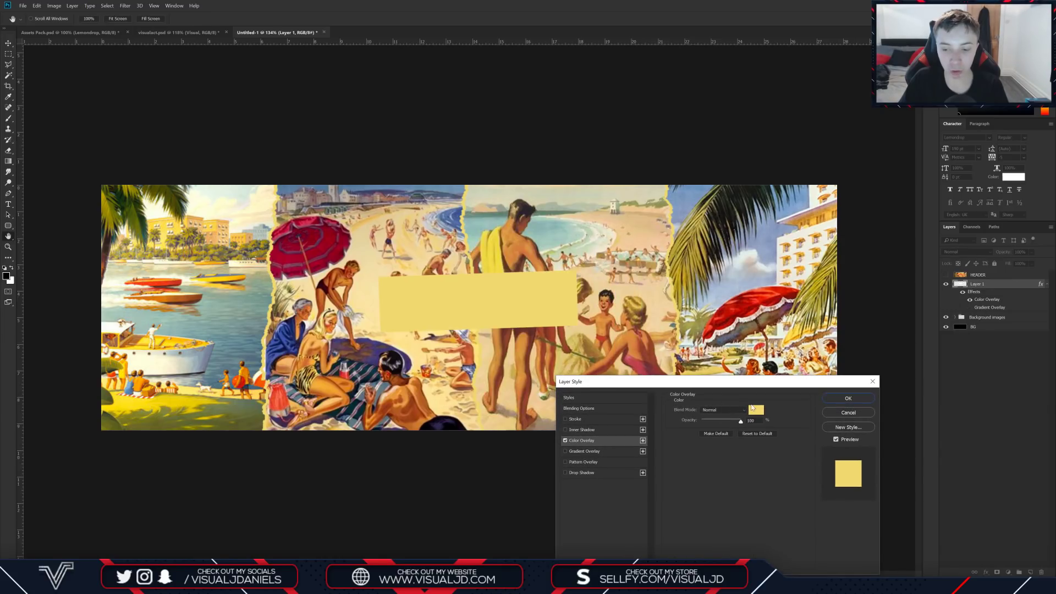
pyautogui.click(756, 410)
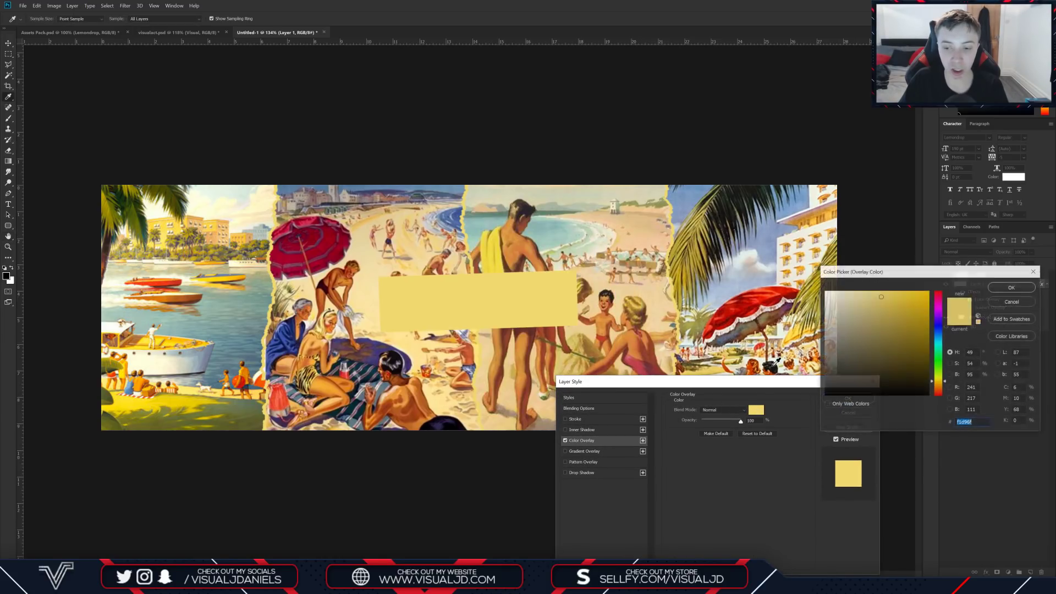
pyautogui.click(745, 305)
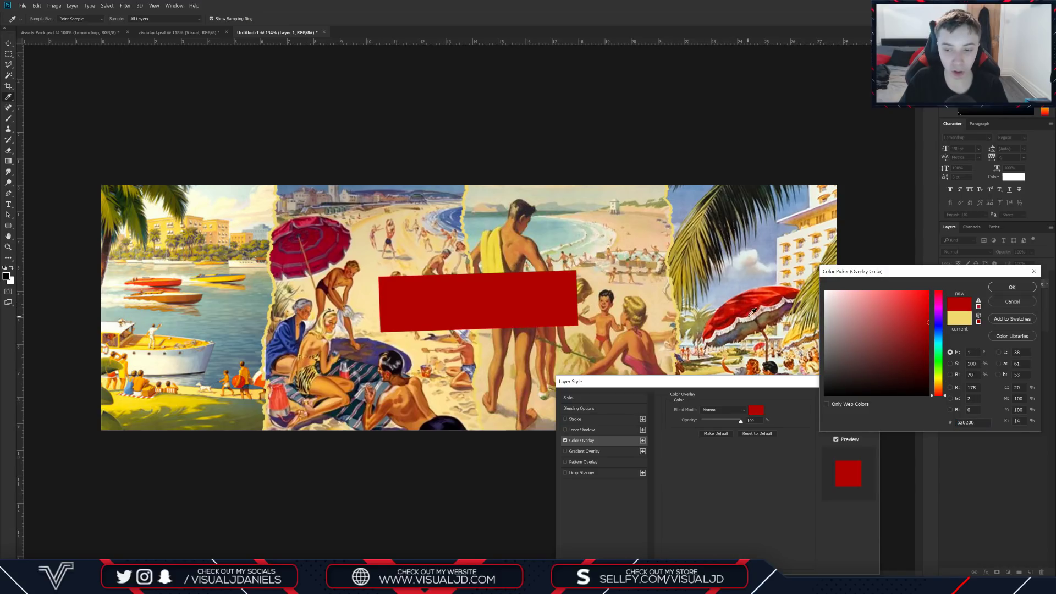
pyautogui.click(754, 310)
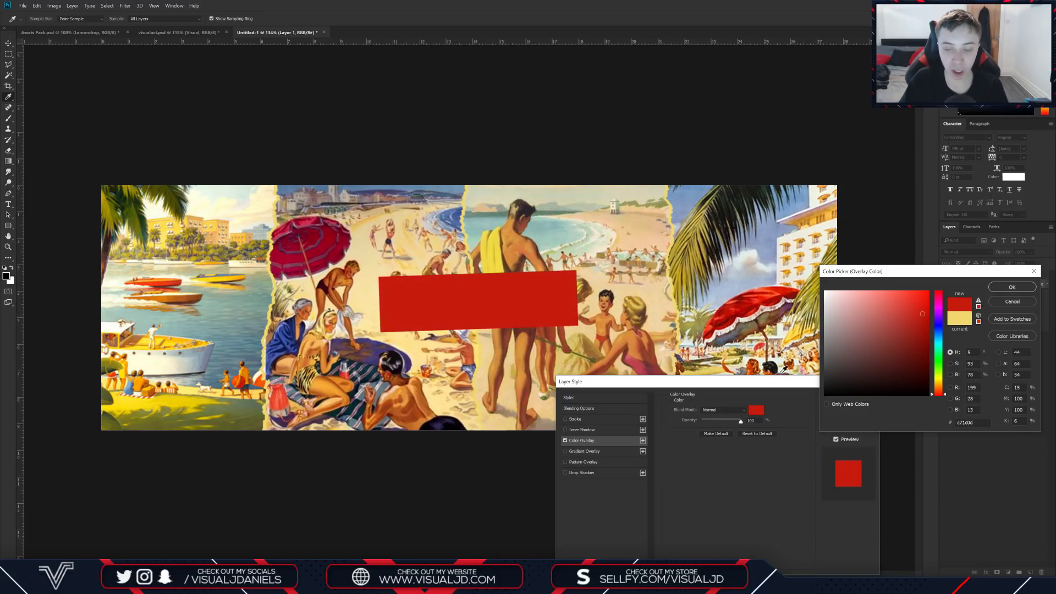
pyautogui.click(999, 285)
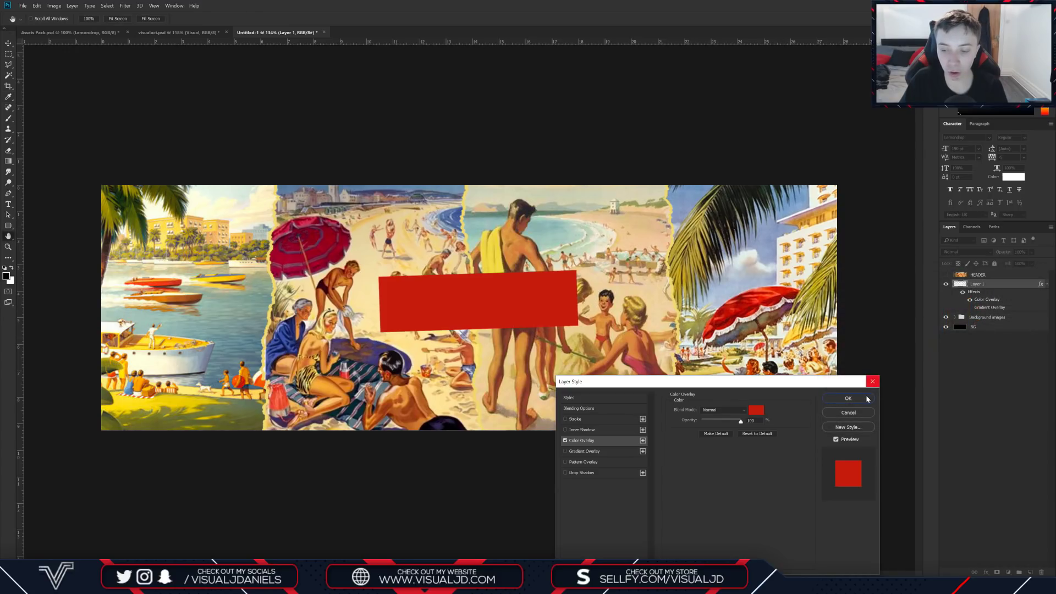
pyautogui.click(848, 398)
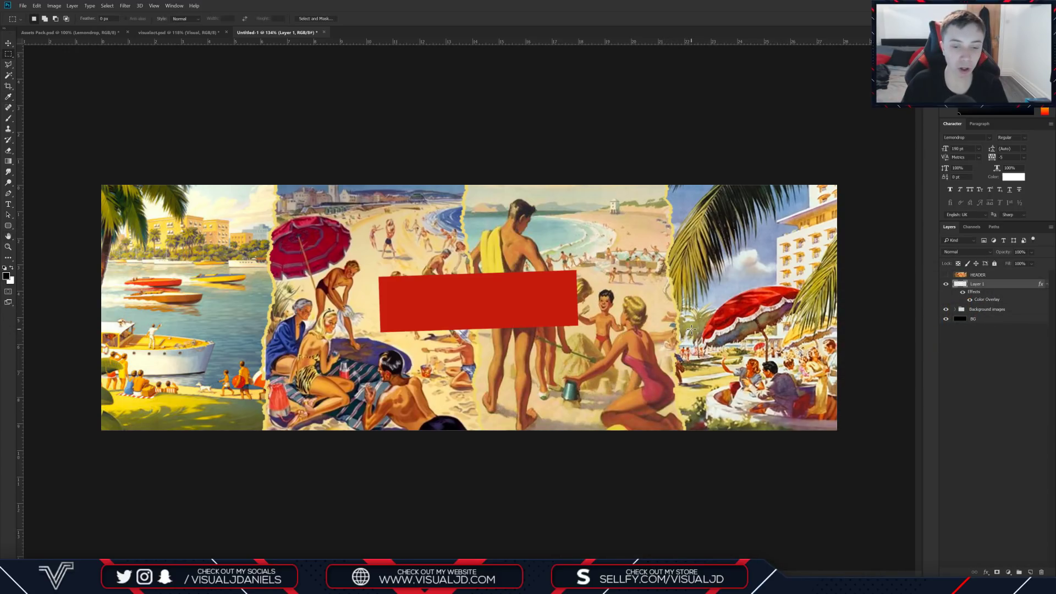
pyautogui.click(7, 205)
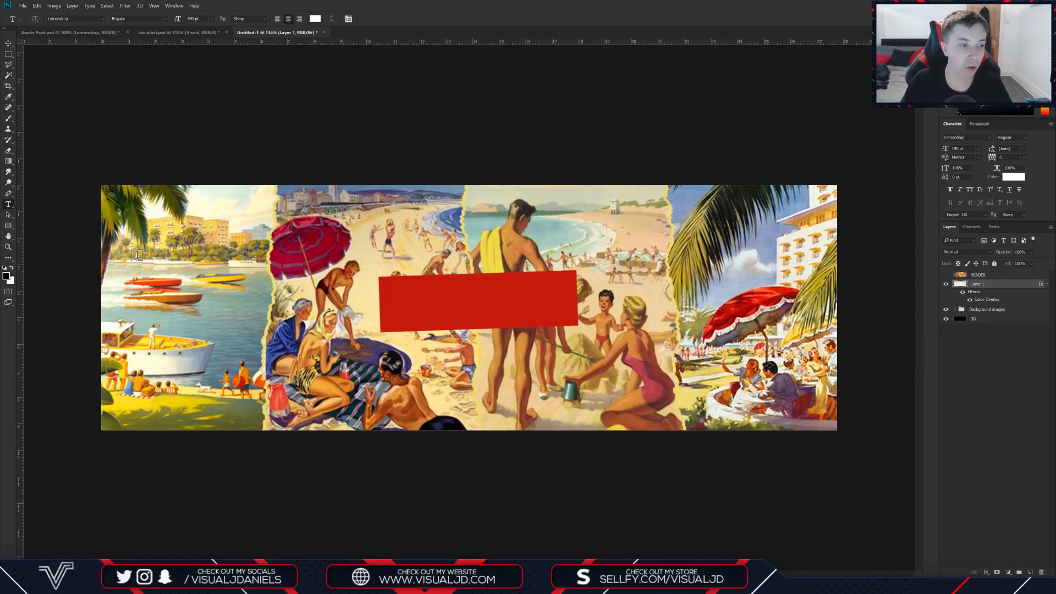
# Step: Type the white VISUAL title on the canvas and commit it
pyautogui.click(361, 311)
pyautogui.write('VISUAL')
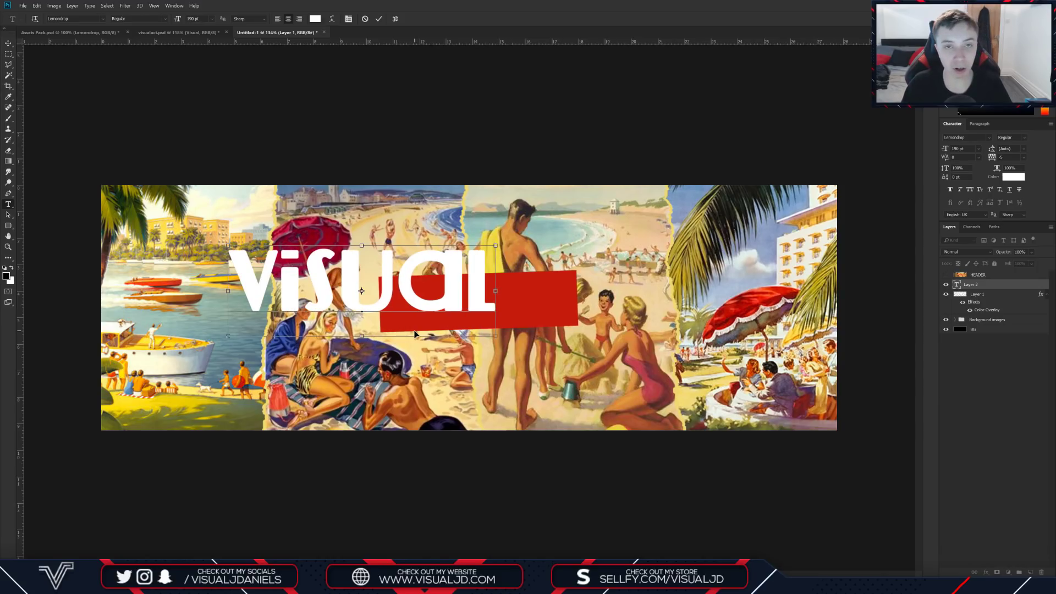
pyautogui.hotkey('ctrl', 'a')
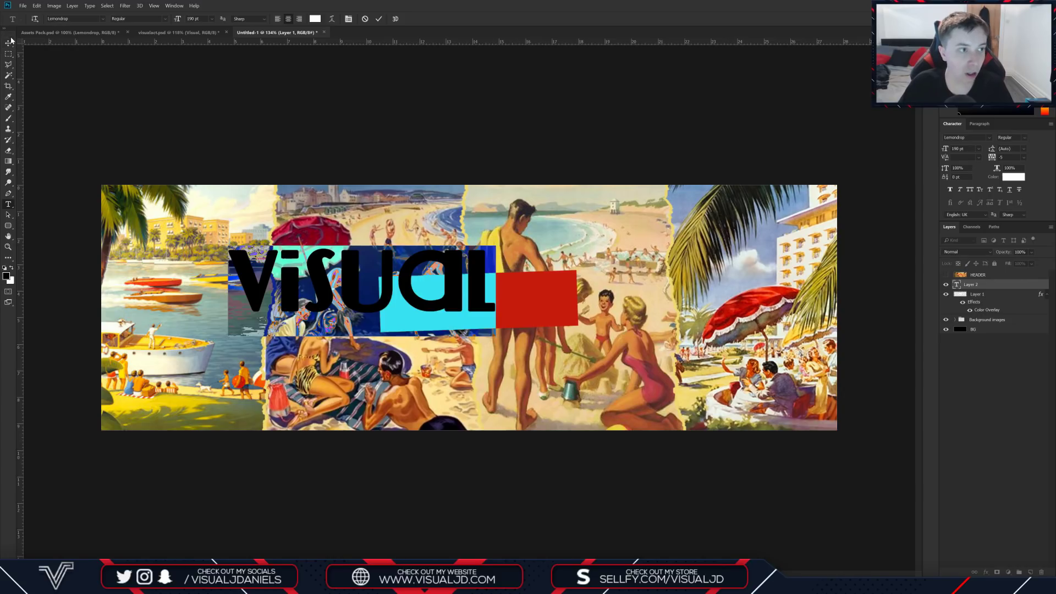
pyautogui.hotkey('ctrl', 'Return')
# Step: Scale, tilt and move the VISUAL text so it fits neatly on the red bar
pyautogui.hotkey('ctrl', 't')
pyautogui.moveTo(228, 245); pyautogui.dragTo(343, 281)
pyautogui.moveTo(503, 346); pyautogui.dragTo(511, 337)
pyautogui.moveTo(436, 307); pyautogui.dragTo(495, 305)
pyautogui.moveTo(402, 286); pyautogui.dragTo(388, 280)
pyautogui.moveTo(555, 330); pyautogui.dragTo(560, 332)
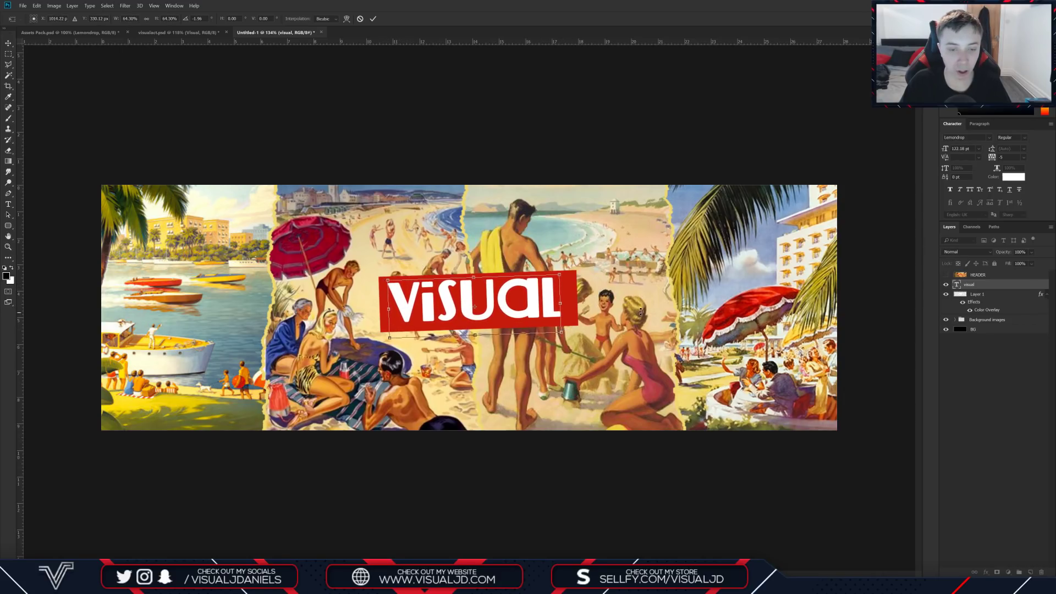
pyautogui.click(976, 295)
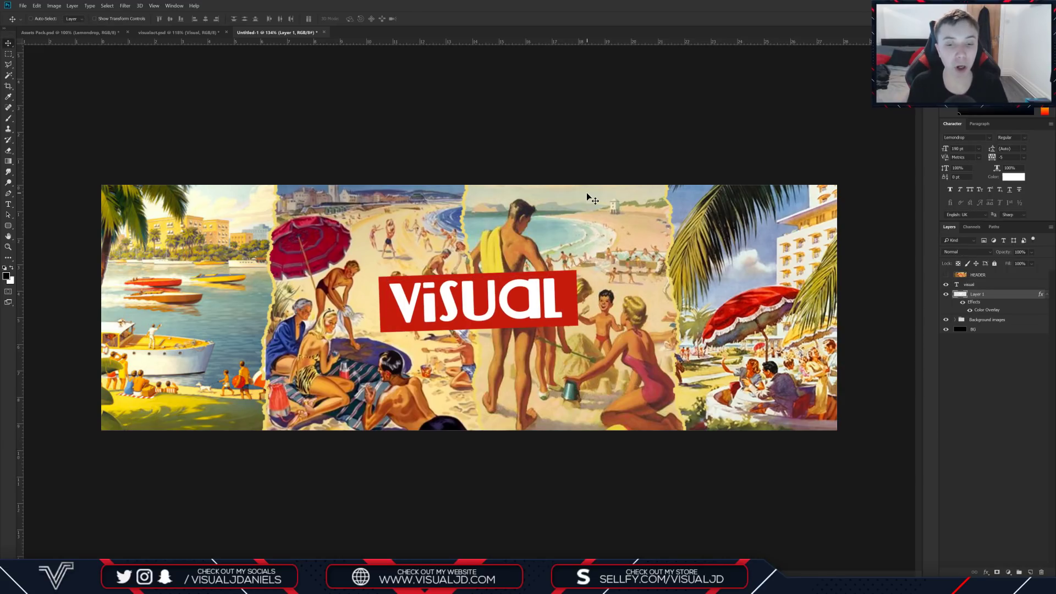
# Step: Add a drop shadow to the red bar and begin tuning its opacity, distance and size
pyautogui.doubleClick(999, 299)
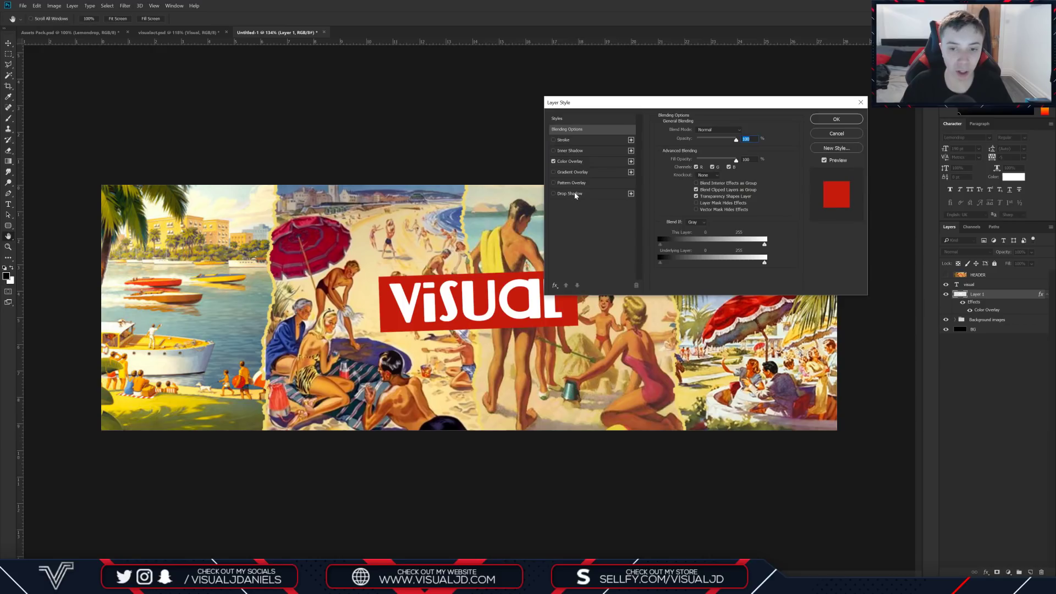
pyautogui.click(574, 193)
pyautogui.moveTo(456, 286); pyautogui.dragTo(455, 293)
pyautogui.moveTo(711, 142); pyautogui.dragTo(713, 142)
pyautogui.click(692, 186)
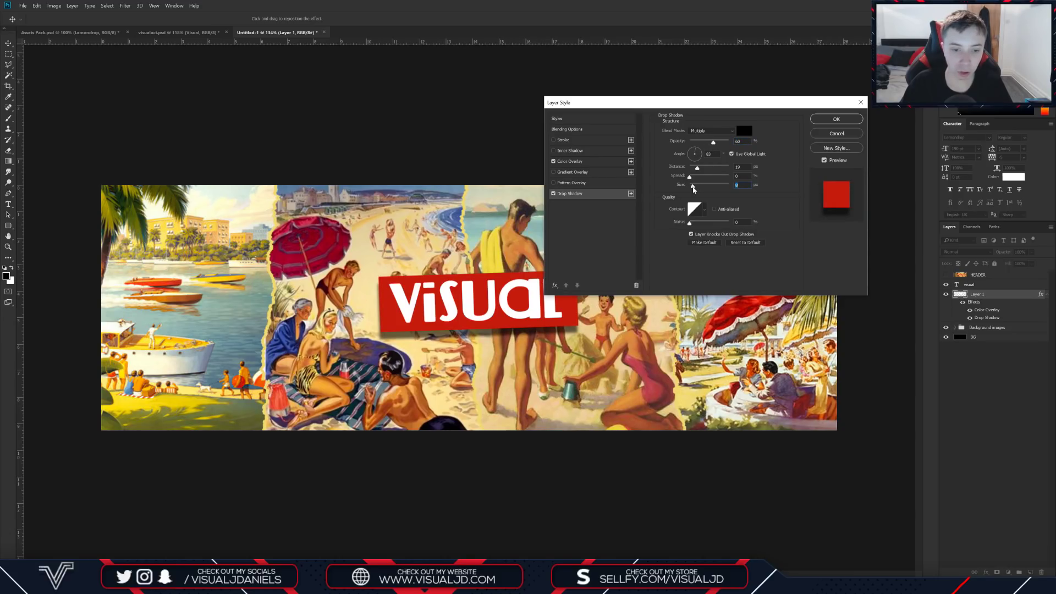
pyautogui.moveTo(697, 168); pyautogui.dragTo(692, 170)
# Step: Finalise the drop shadow at 33% opacity, 13 px distance and 8 px size
pyautogui.moveTo(704, 102); pyautogui.dragTo(820, 113)
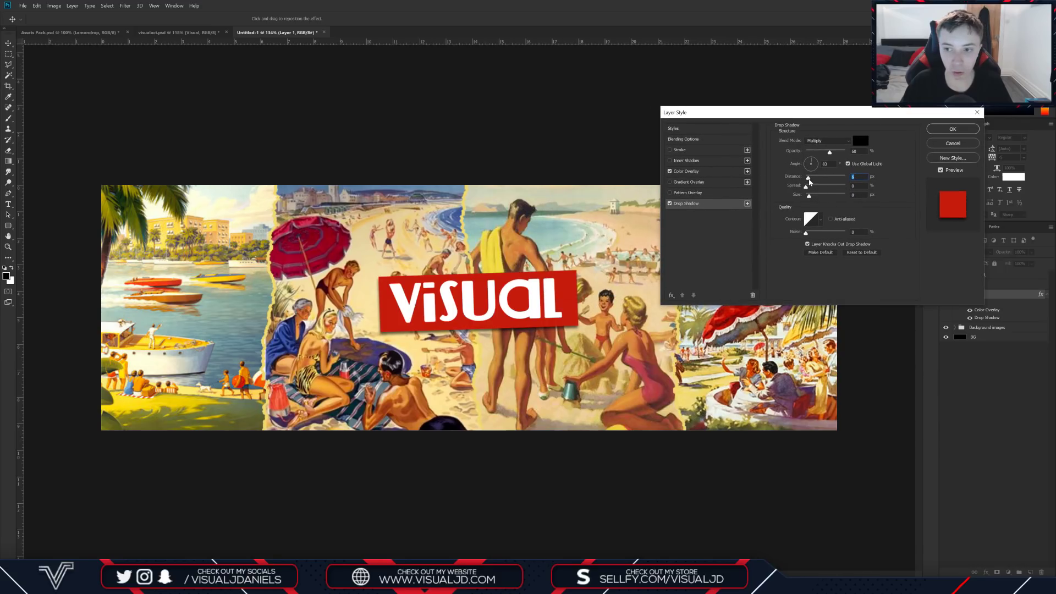
pyautogui.moveTo(807, 177); pyautogui.dragTo(811, 179)
pyautogui.click(818, 151)
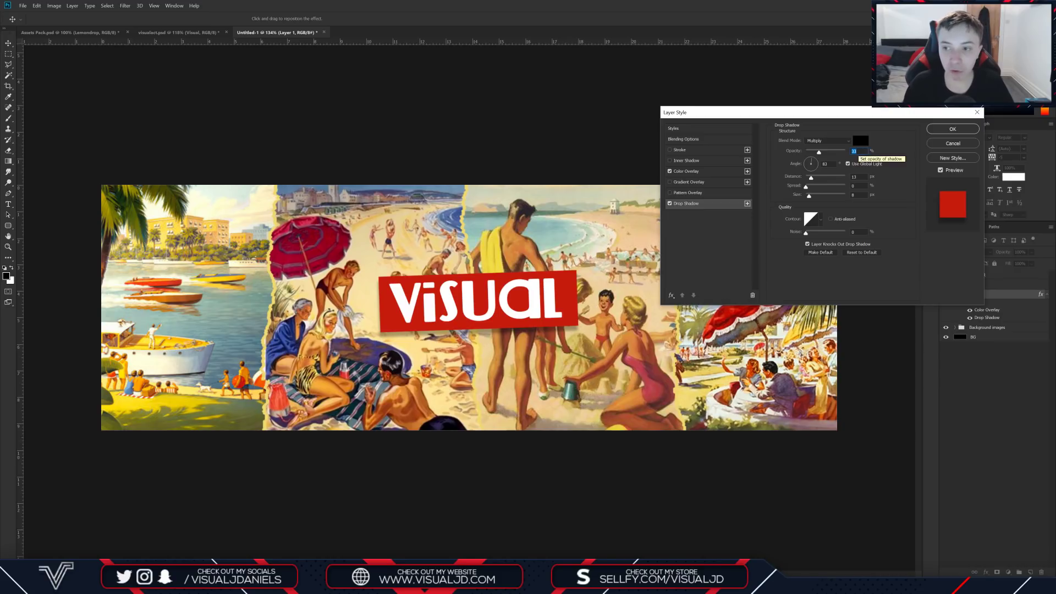
pyautogui.press('Tab')
pyautogui.press('Tab')
pyautogui.press('Tab')
pyautogui.press('Tab')
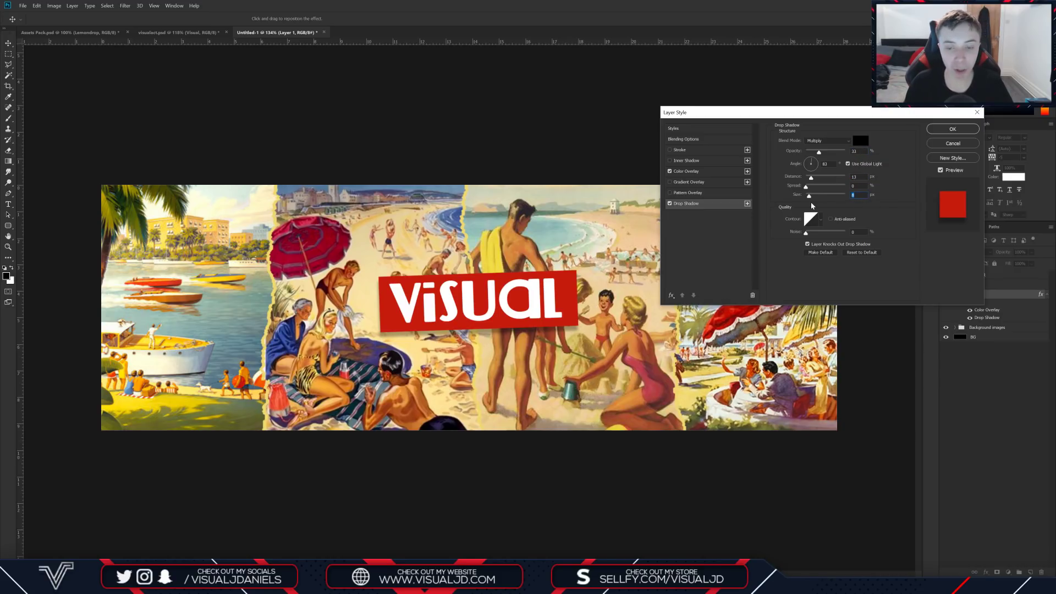
pyautogui.press('Return')
pyautogui.hotkey('alt', ']')
pyautogui.press('m')
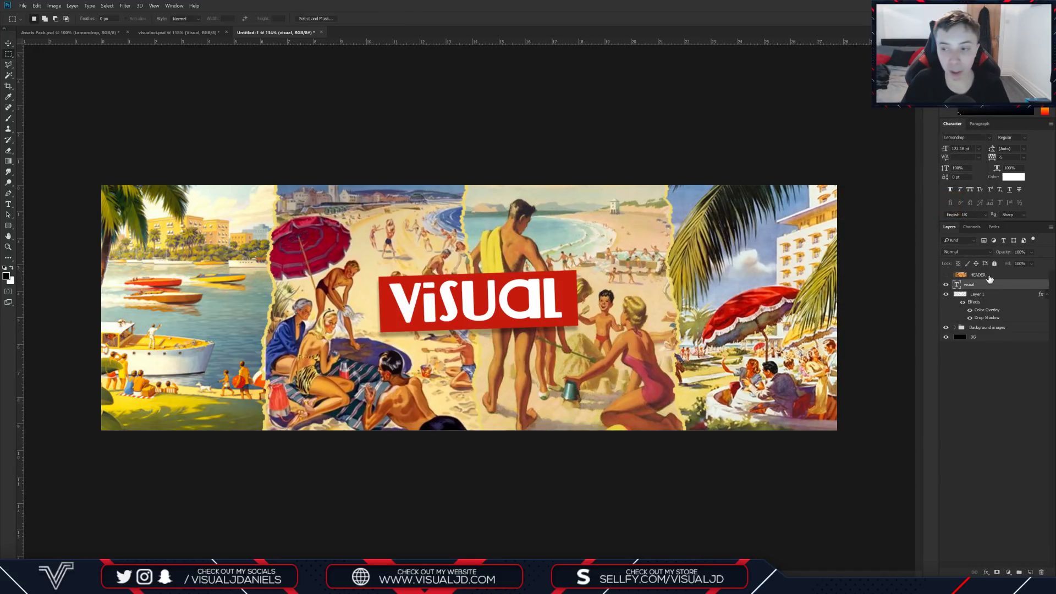
# Step: On a new layer, fill a rectangular selection with white for the tag
pyautogui.click(945, 274)
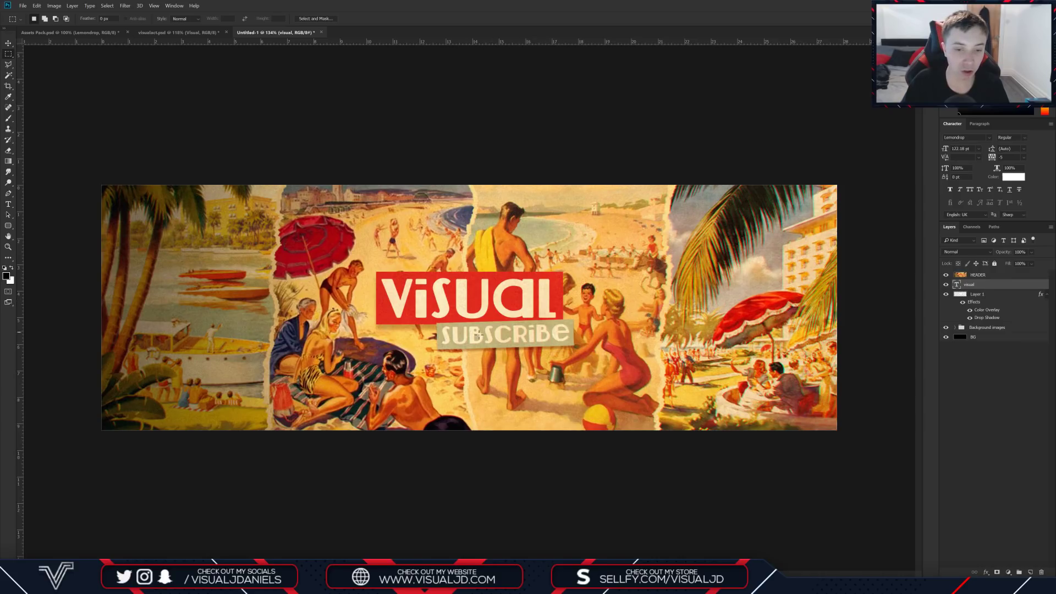
pyautogui.click(945, 274)
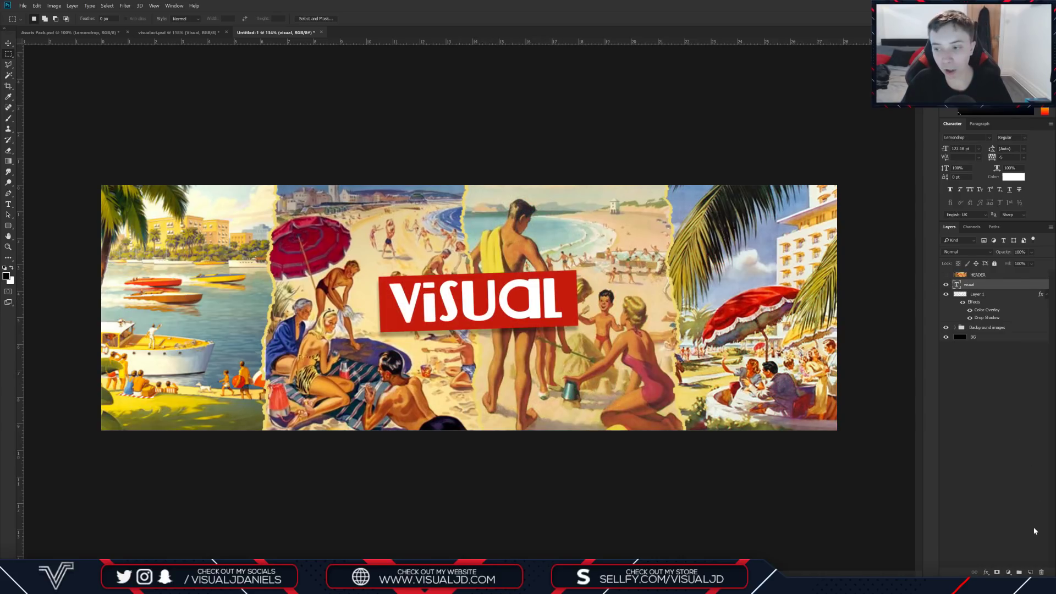
pyautogui.click(1030, 573)
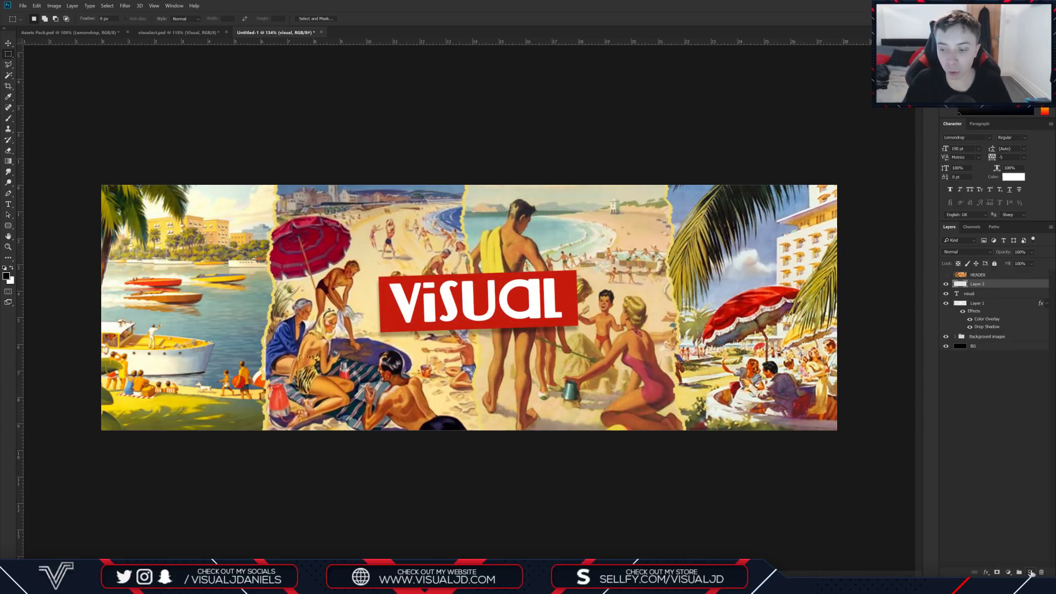
pyautogui.moveTo(251, 258); pyautogui.dragTo(350, 282)
pyautogui.rightClick(343, 275)
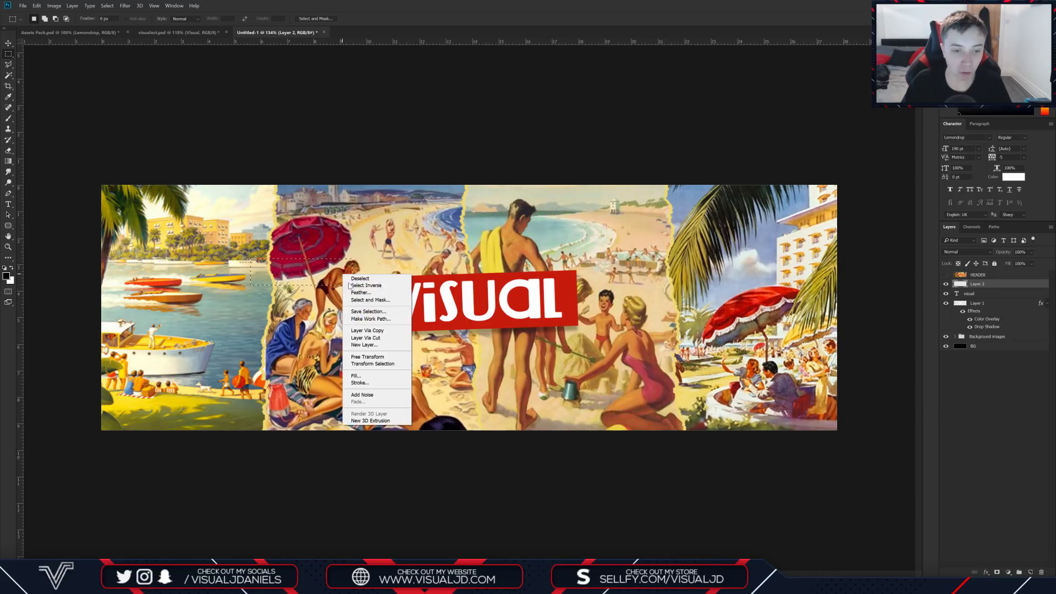
pyautogui.click(358, 376)
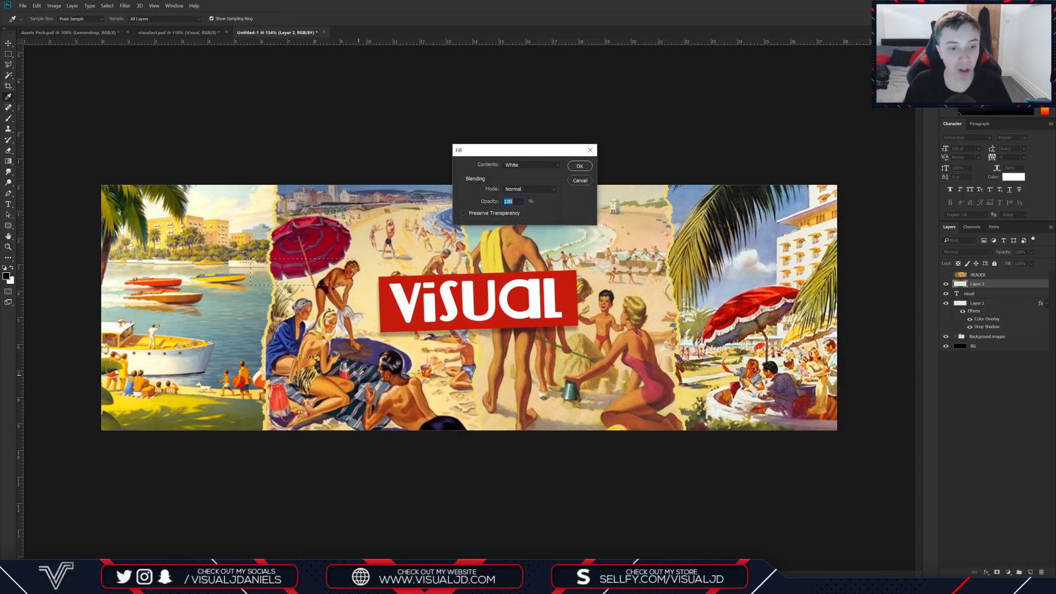
pyautogui.click(580, 166)
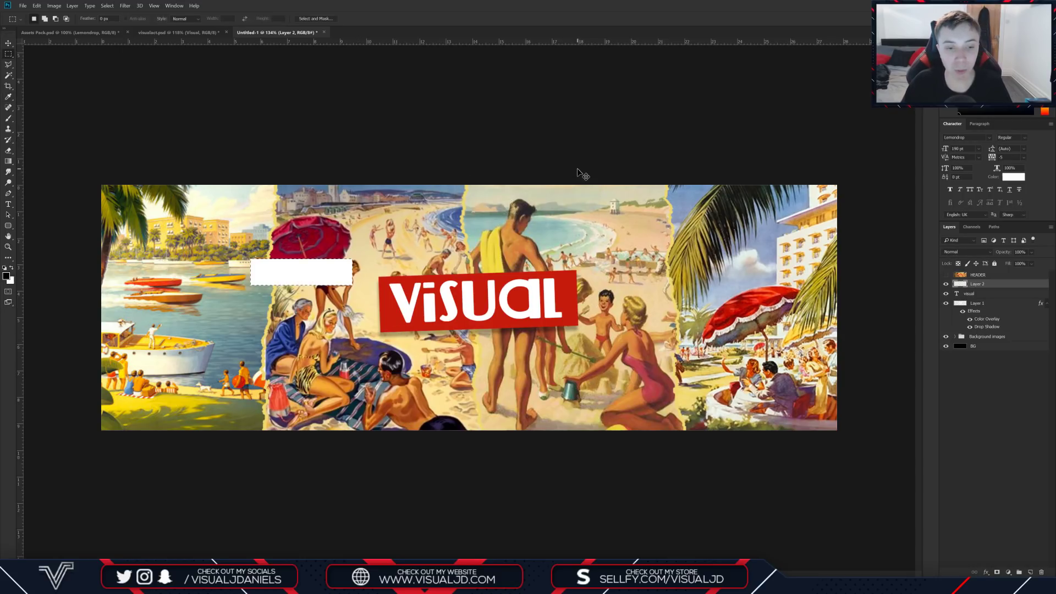
# Step: Tilt the white rectangle slightly and position it below the right end of VISUAL
pyautogui.hotkey('ctrl', 't')
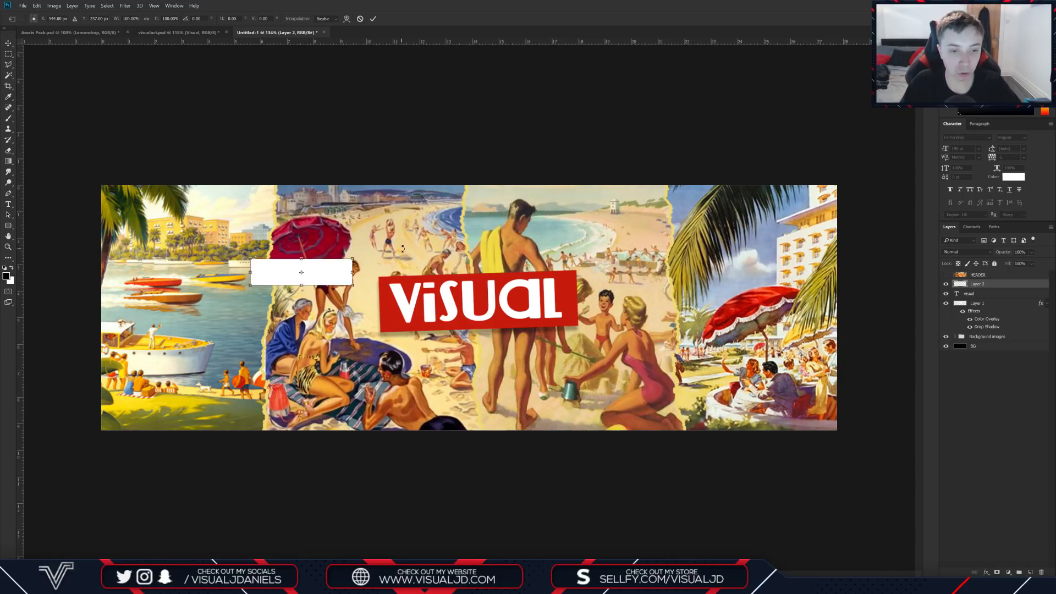
pyautogui.moveTo(383, 257); pyautogui.dragTo(388, 248)
pyautogui.moveTo(325, 265); pyautogui.dragTo(586, 329)
pyautogui.press('Return')
pyautogui.click(946, 275)
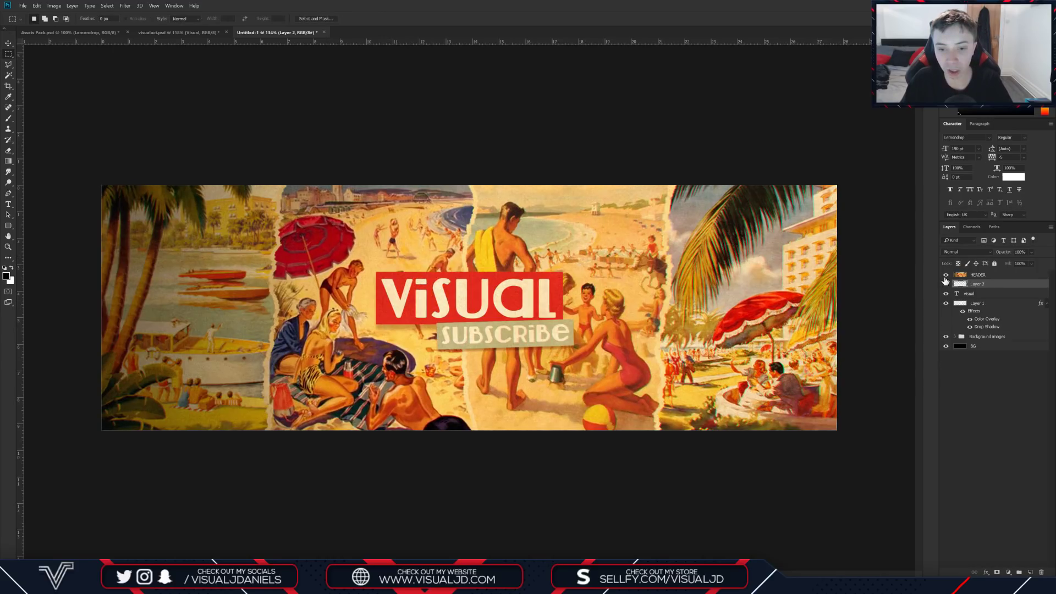
pyautogui.click(945, 275)
pyautogui.hotkey('ctrl', 't')
pyautogui.moveTo(578, 331)
pyautogui.mouseDown()
pyautogui.moveTo(562, 334)
pyautogui.moveTo(580, 330)
pyautogui.mouseUp()
pyautogui.press('Return')
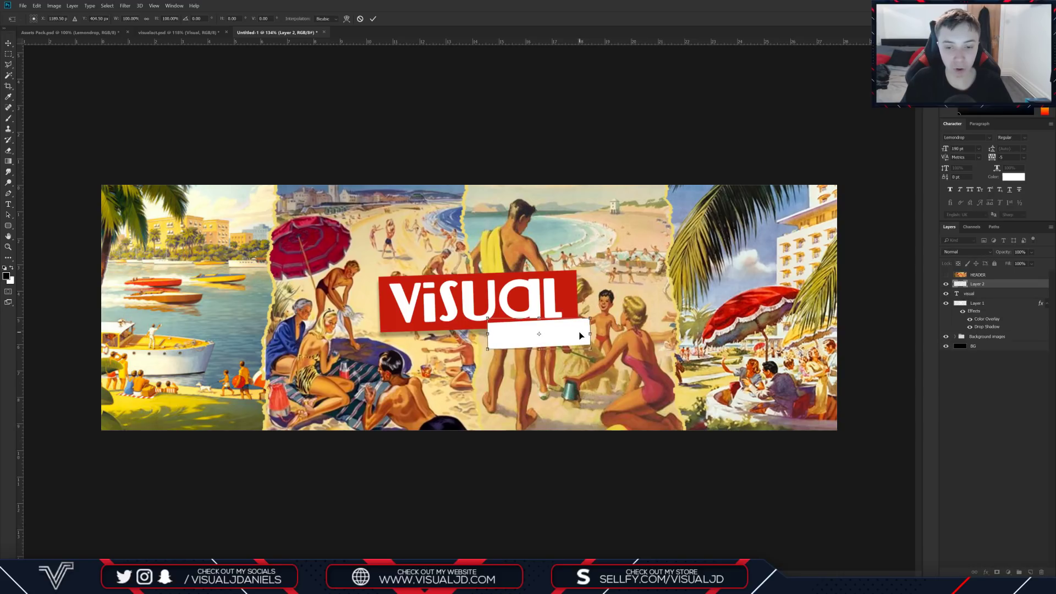
# Step: Compare the rectangle's placement against the finished HEADER reference layer
pyautogui.click(945, 274)
pyautogui.click(944, 274)
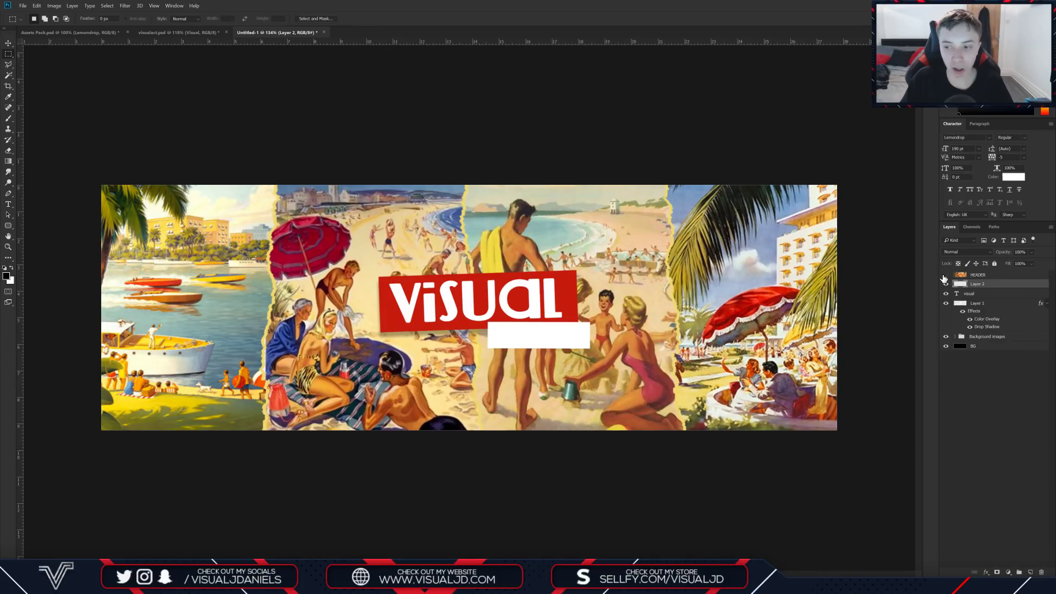
pyautogui.click(945, 275)
pyautogui.click(946, 275)
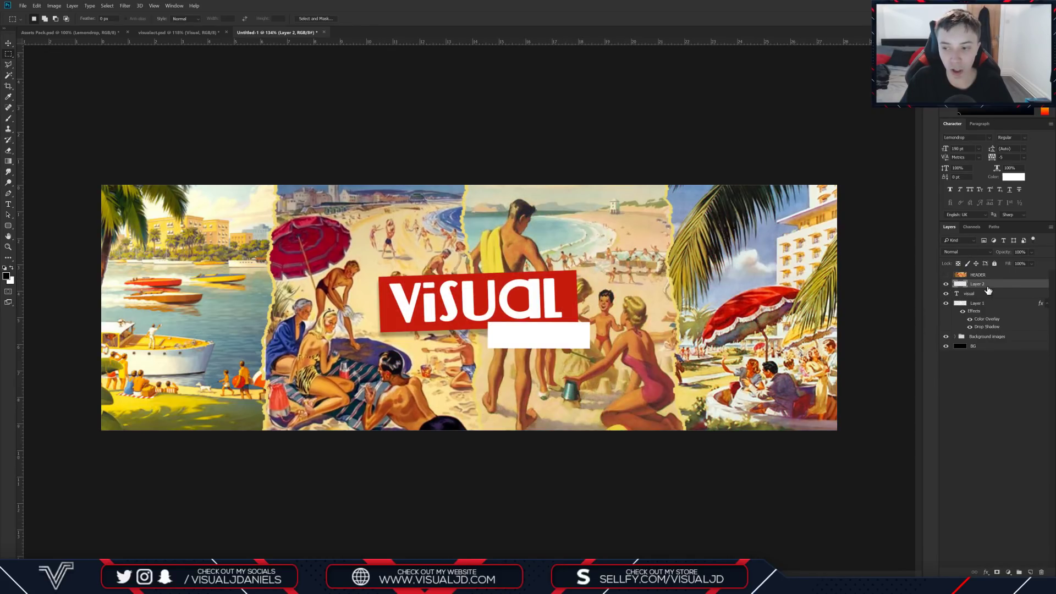
pyautogui.click(685, 171)
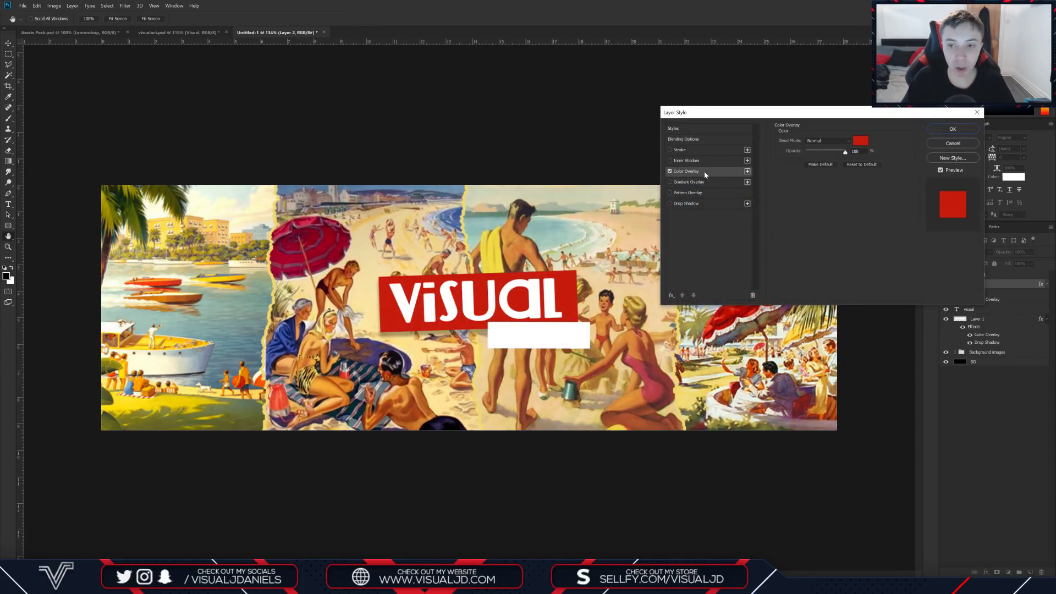
# Step: Tint the rectangle beige (eace9c) sampled from the artwork and add a 17% opacity drop shadow
pyautogui.click(861, 142)
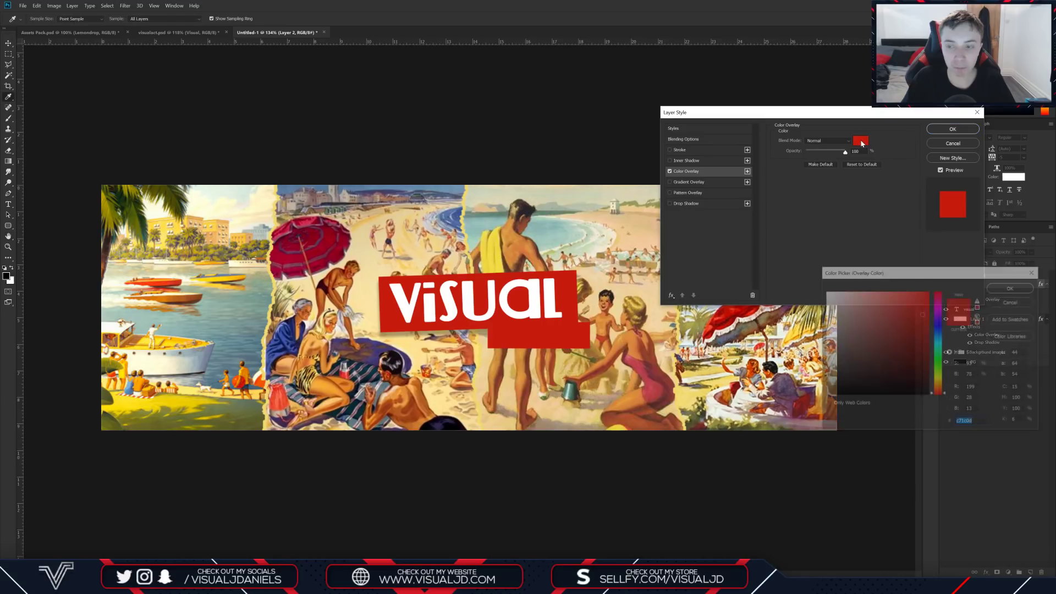
pyautogui.click(652, 289)
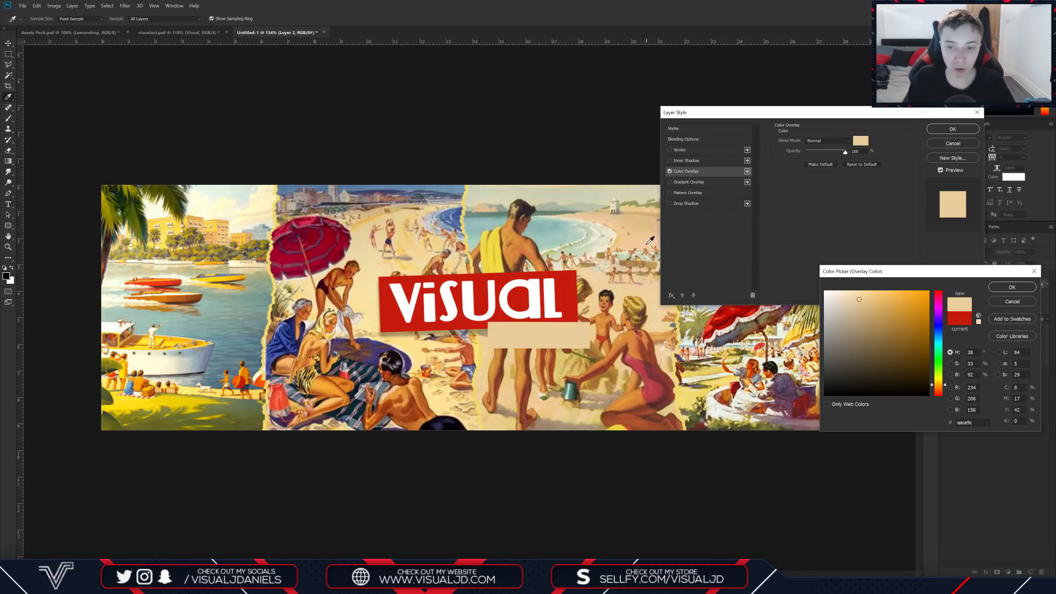
pyautogui.click(1011, 288)
pyautogui.click(670, 203)
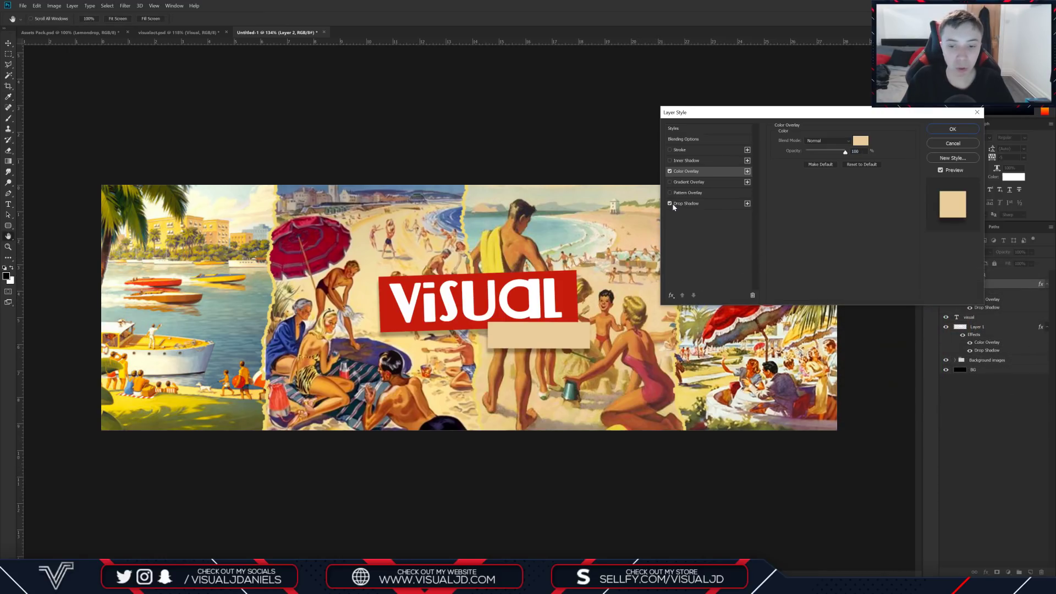
pyautogui.click(684, 207)
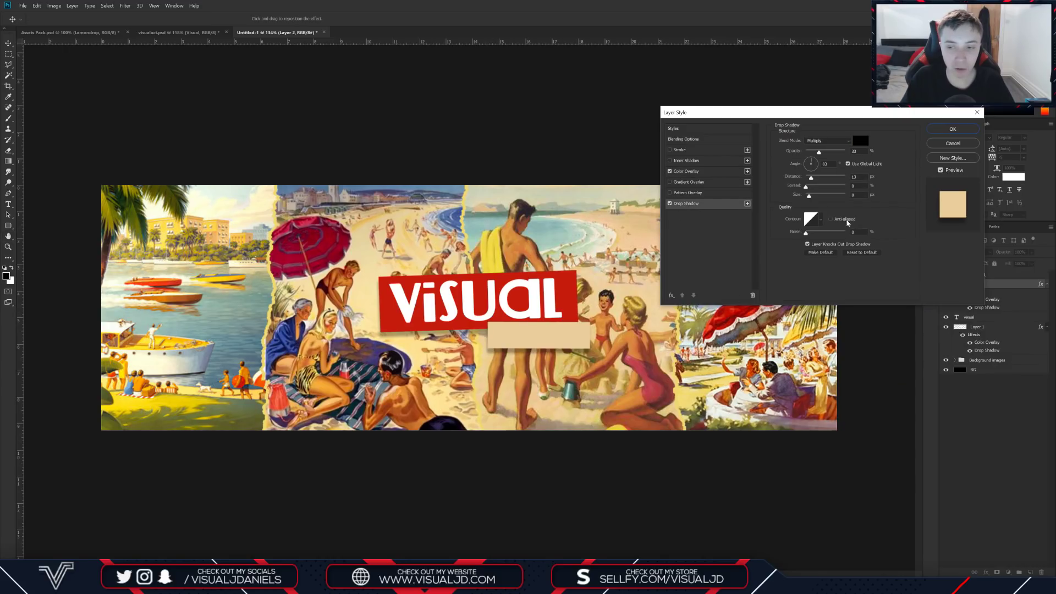
pyautogui.moveTo(817, 153); pyautogui.dragTo(807, 178)
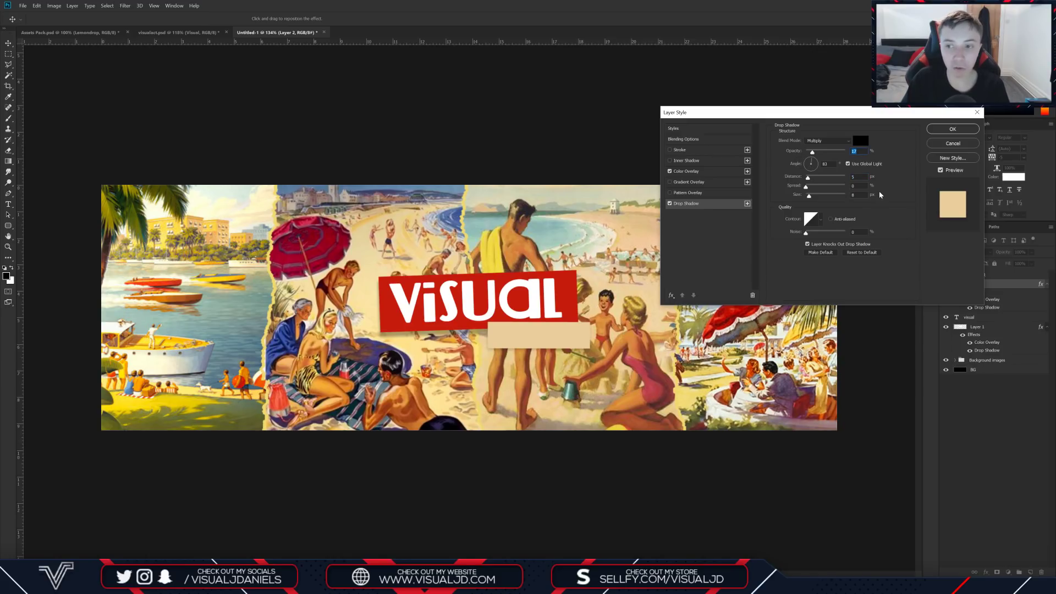
pyautogui.click(951, 130)
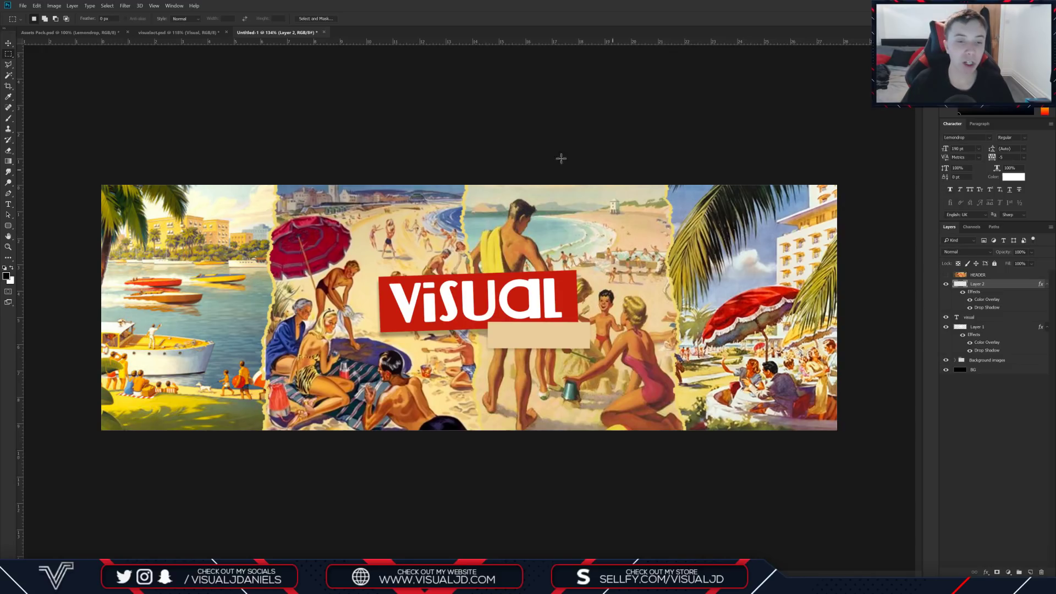
# Step: Type SUBSCRIBE and scale it down onto the beige box
pyautogui.click(7, 205)
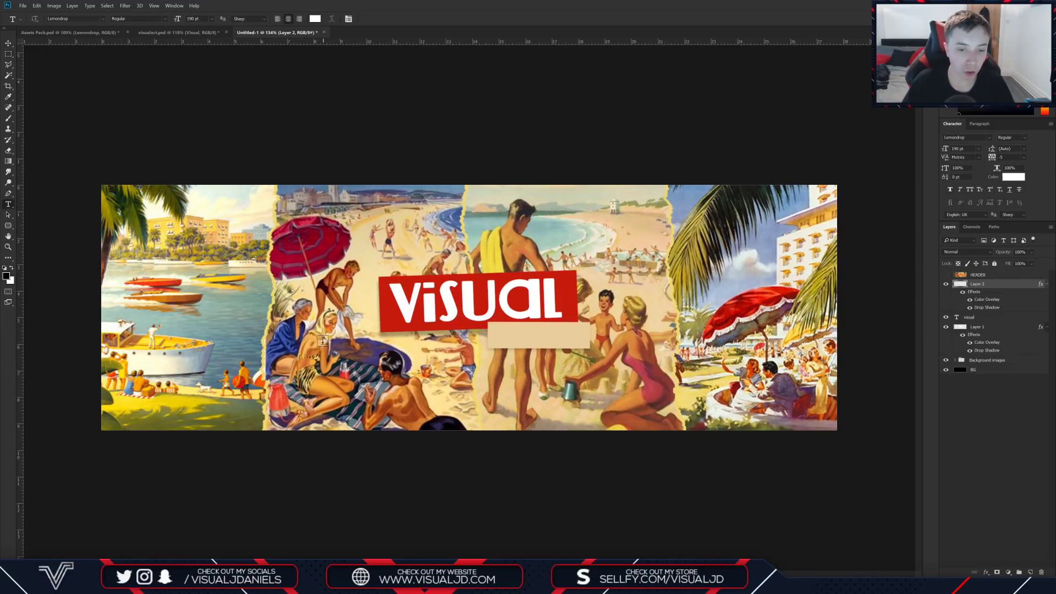
pyautogui.click(283, 328)
pyautogui.write('SUB')
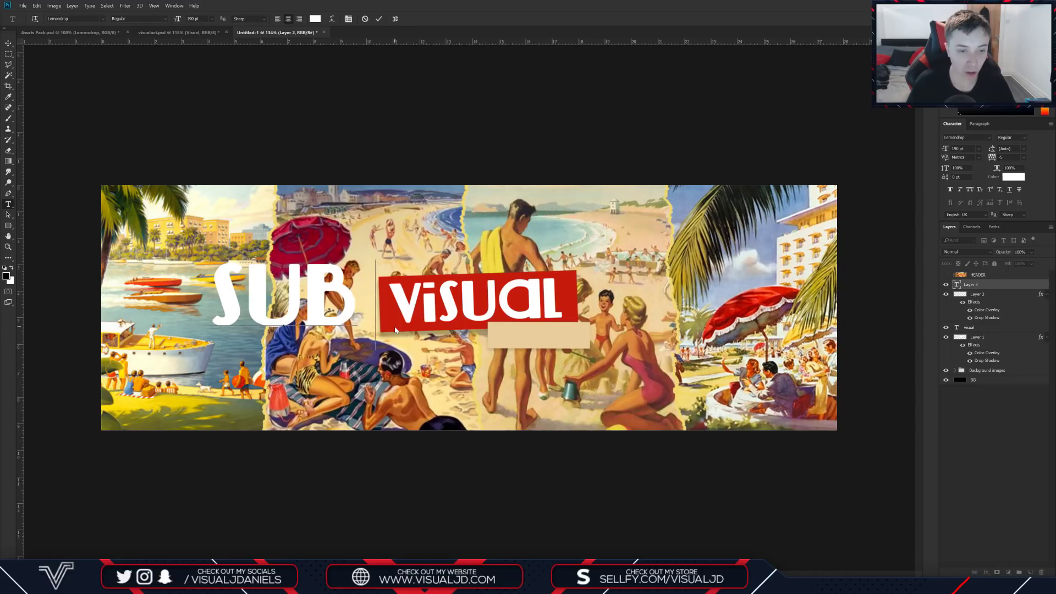
pyautogui.write('SCRIBE')
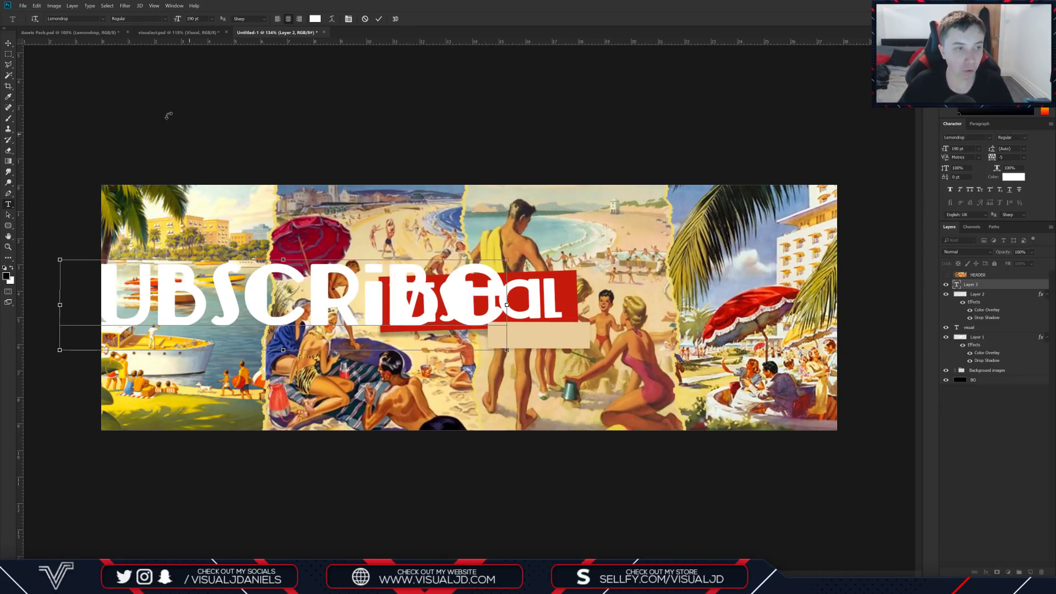
pyautogui.click(8, 43)
pyautogui.hotkey('ctrl', 't')
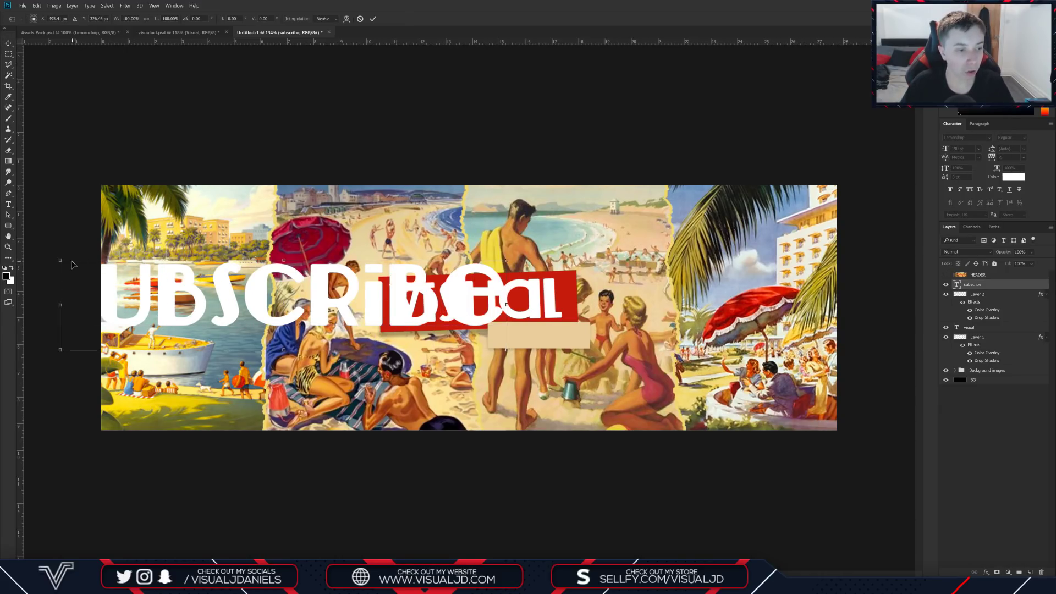
pyautogui.moveTo(59, 261); pyautogui.dragTo(539, 334)
pyautogui.press('Return')
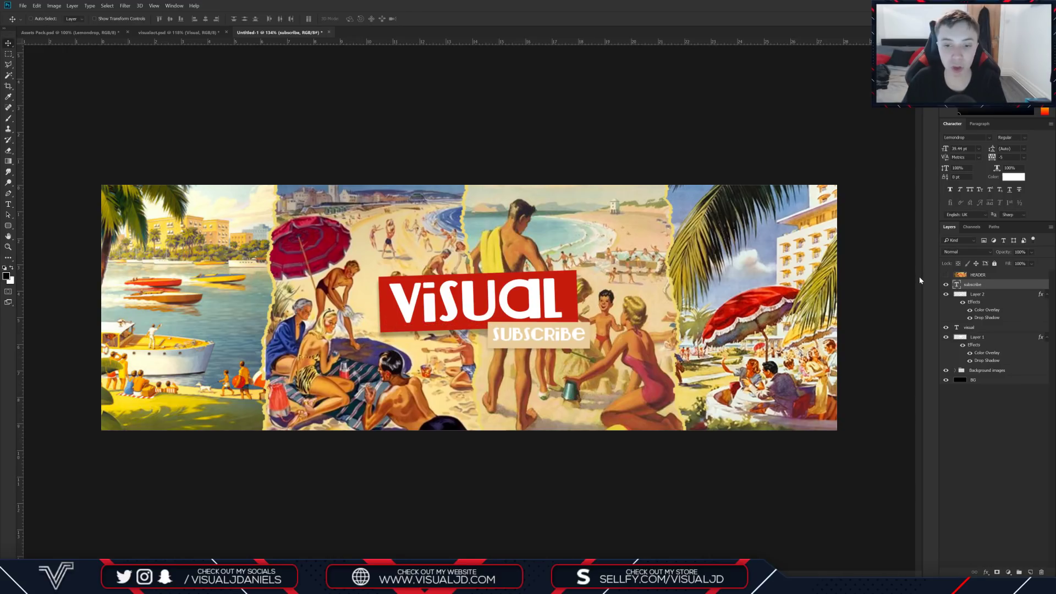
# Step: Give the SUBSCRIBE text a Color Overlay of dark red sampled from the artwork
pyautogui.doubleClick(1006, 288)
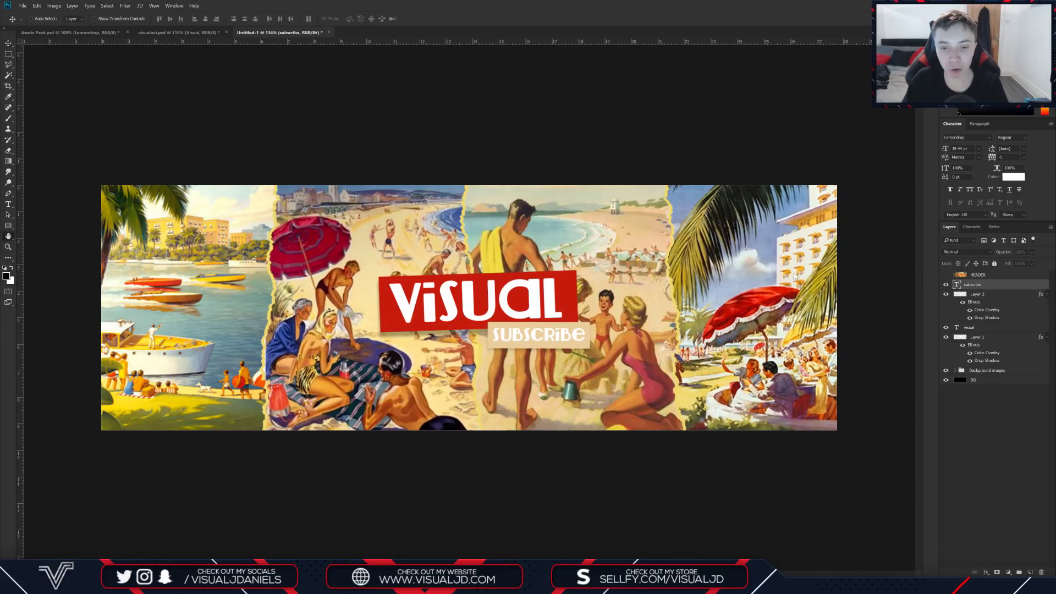
pyautogui.click(714, 171)
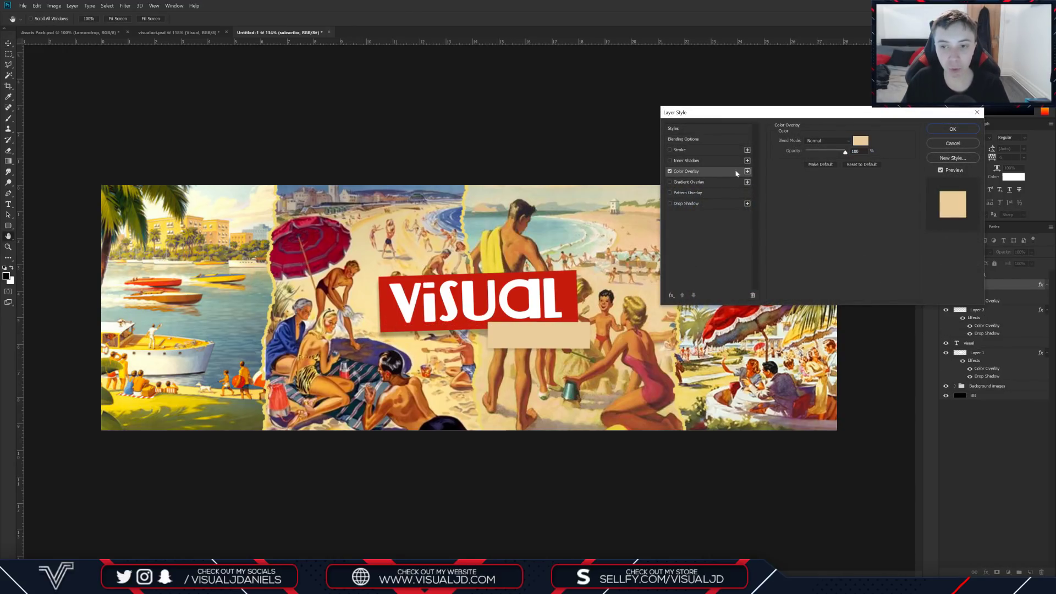
pyautogui.click(860, 141)
pyautogui.click(660, 381)
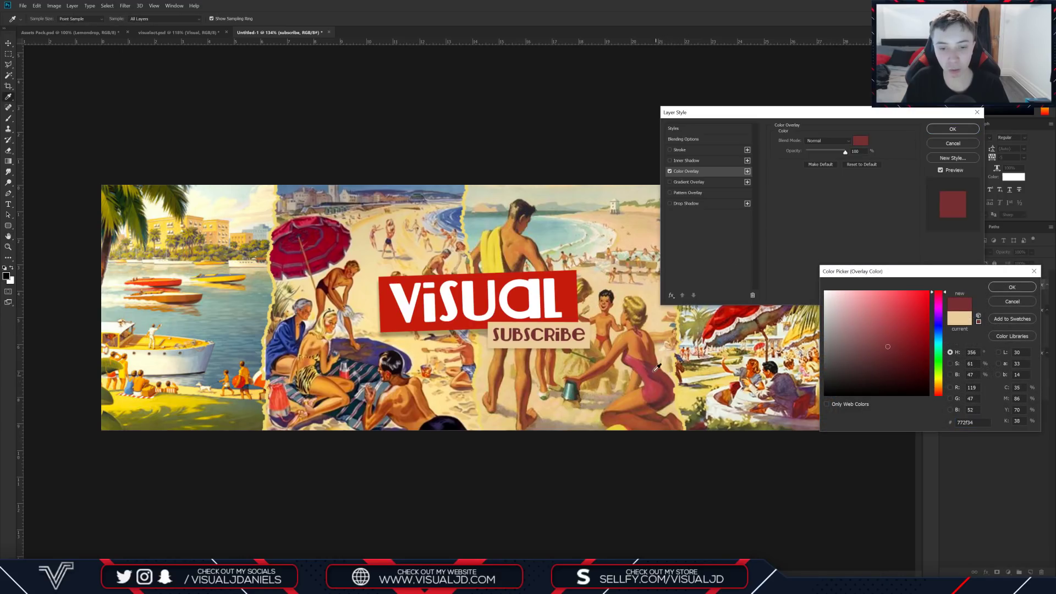
pyautogui.click(1001, 290)
pyautogui.press('Escape')
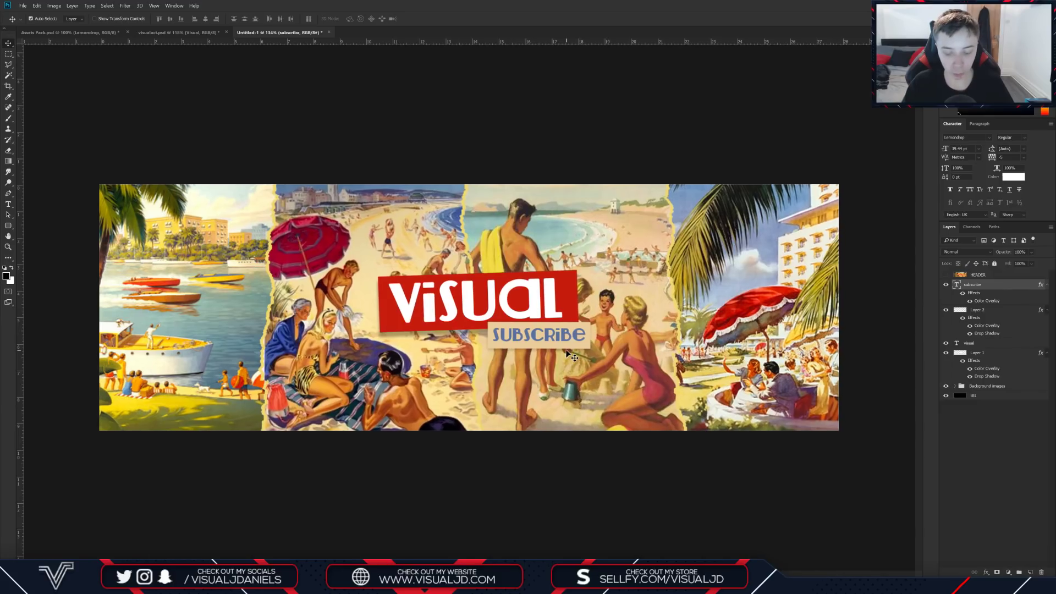
pyautogui.hotkey('ctrl', '0')
pyautogui.hotkey('ctrl', '1')
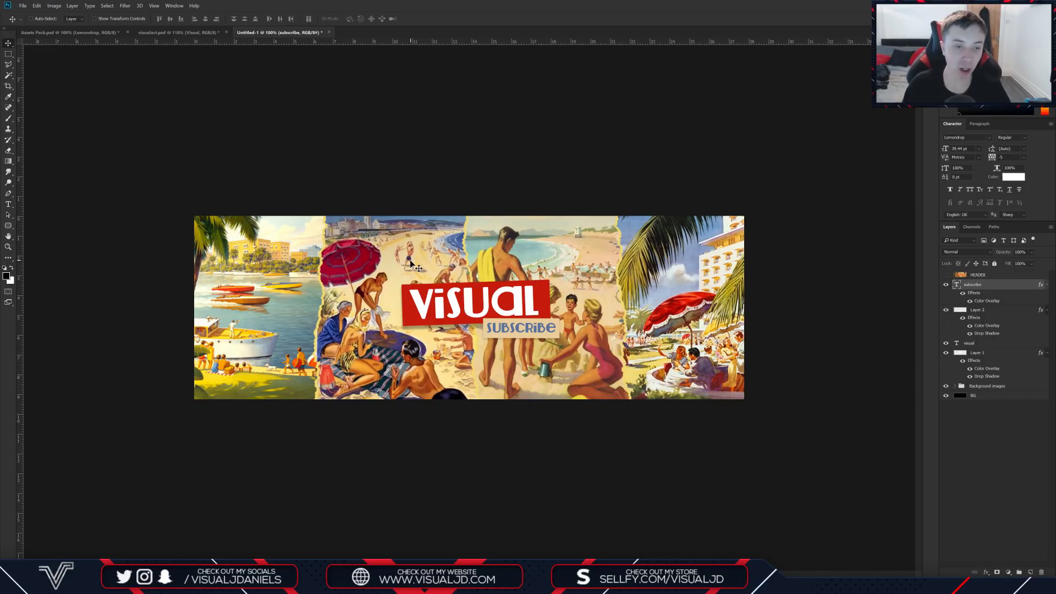
# Step: Create Layer 3 and set the brush size to 780 px
pyautogui.press('b')
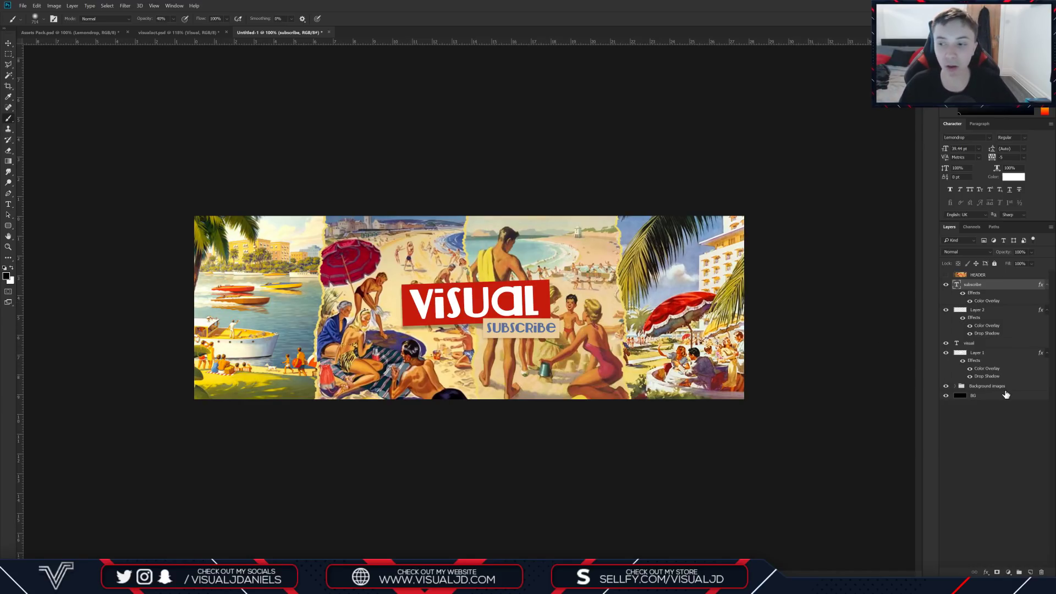
pyautogui.click(1030, 573)
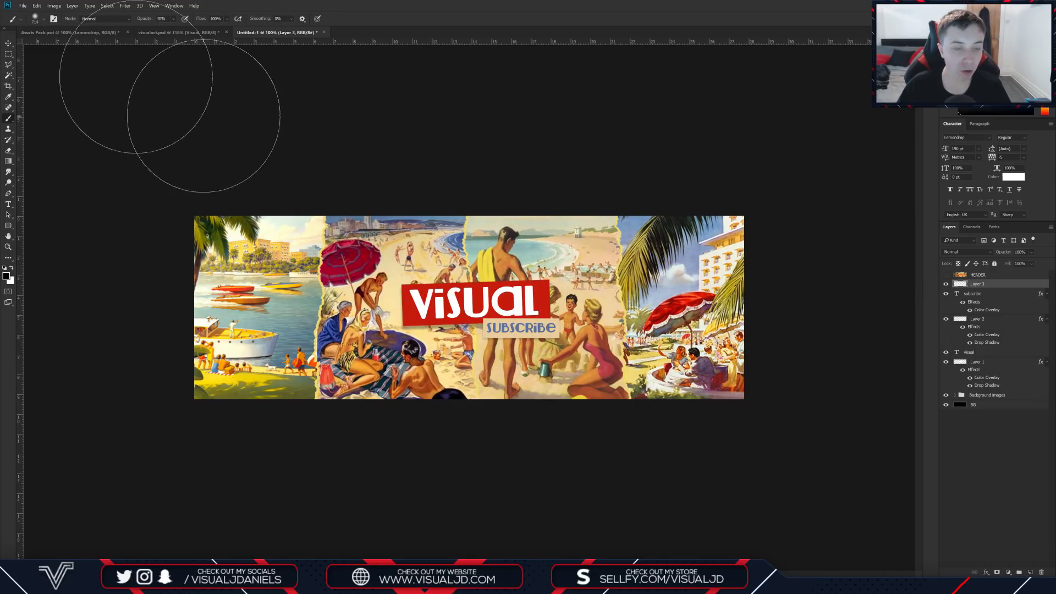
pyautogui.click(38, 19)
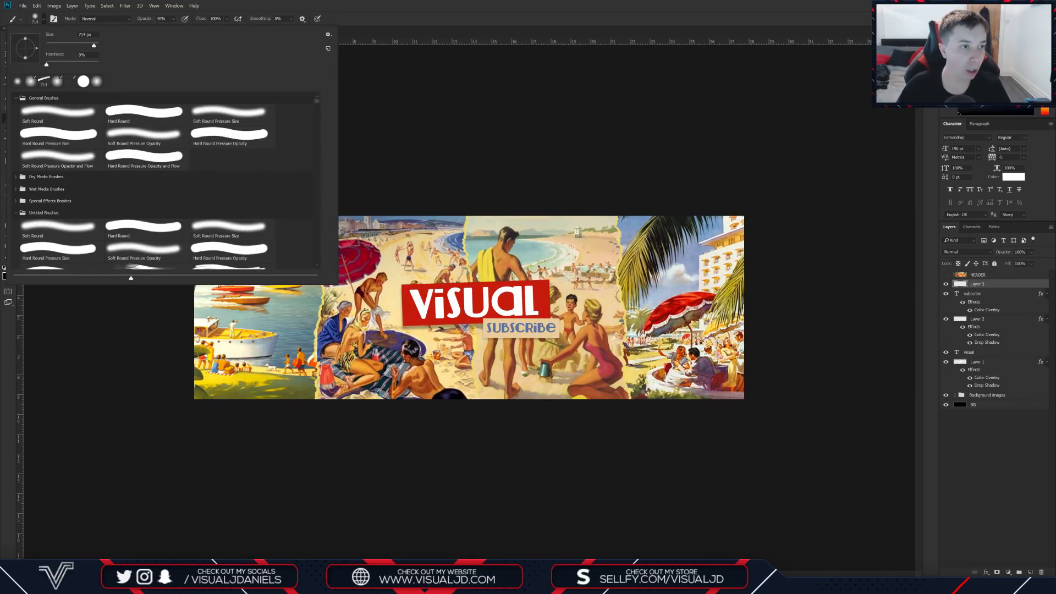
pyautogui.write('8')
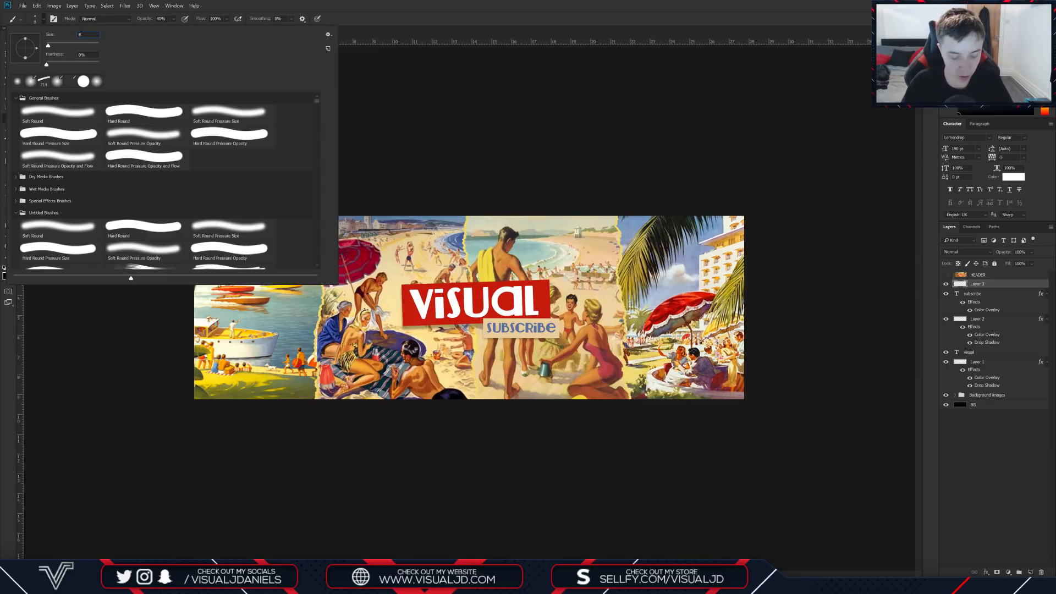
pyautogui.write('780')
pyautogui.press('Return')
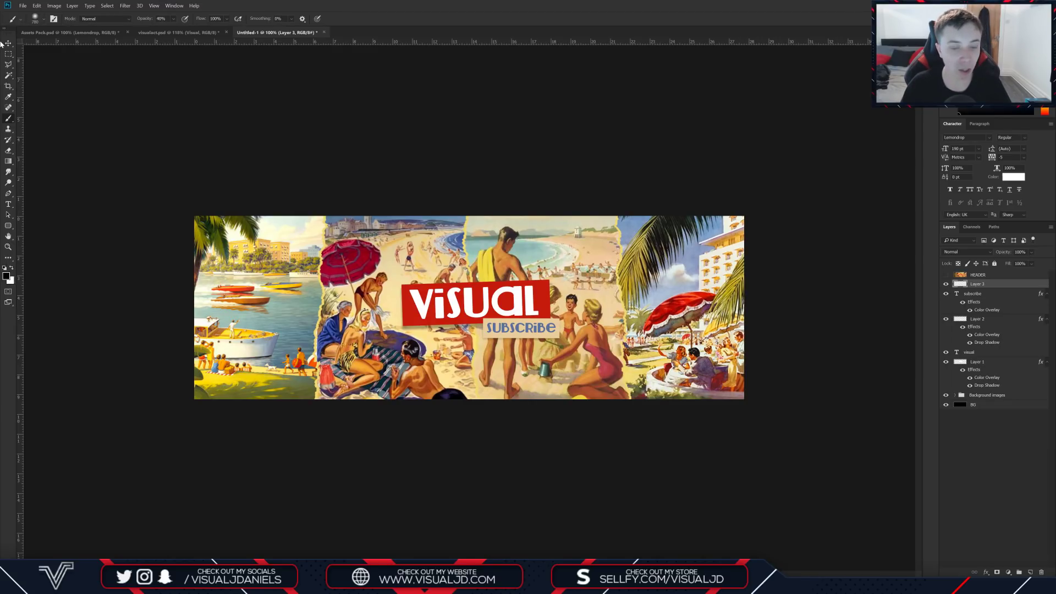
# Step: Set the foreground colour to a bright, saturated orange
pyautogui.click(5, 276)
pyautogui.moveTo(873, 274); pyautogui.dragTo(682, 90)
pyautogui.click(750, 209)
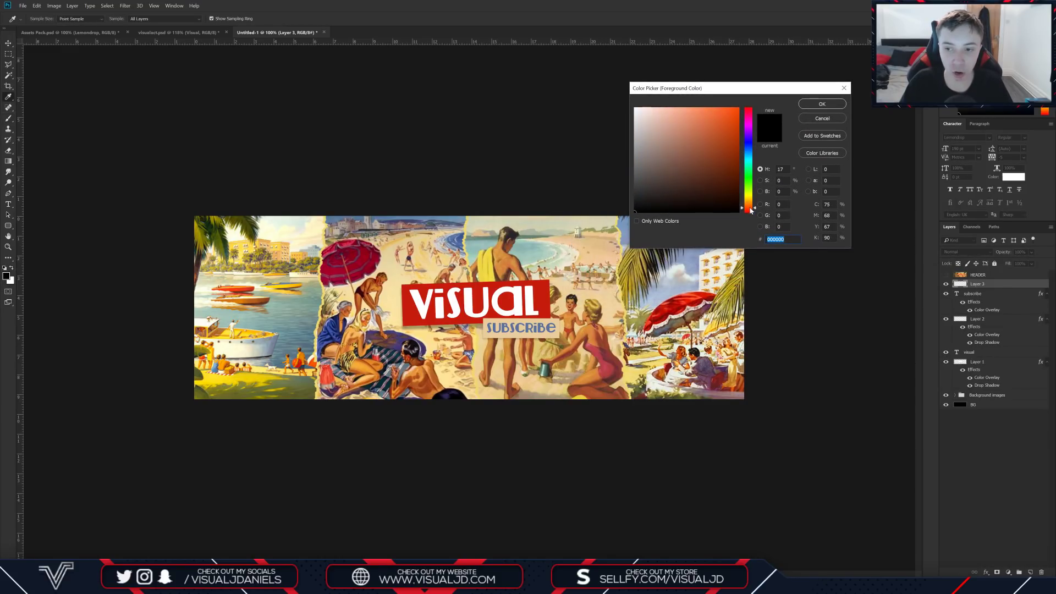
pyautogui.moveTo(750, 210); pyautogui.dragTo(751, 206)
pyautogui.moveTo(727, 135); pyautogui.dragTo(723, 101)
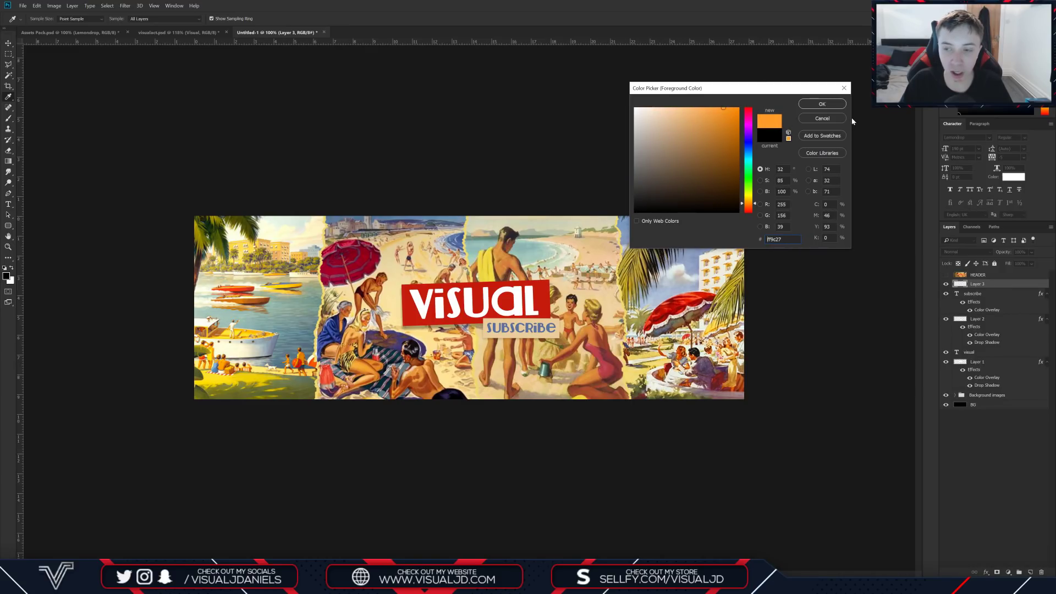
pyautogui.press('Return')
# Step: Dab a soft orange glow over the VISUAL logo and SUBSCRIBE tag
pyautogui.press('b')
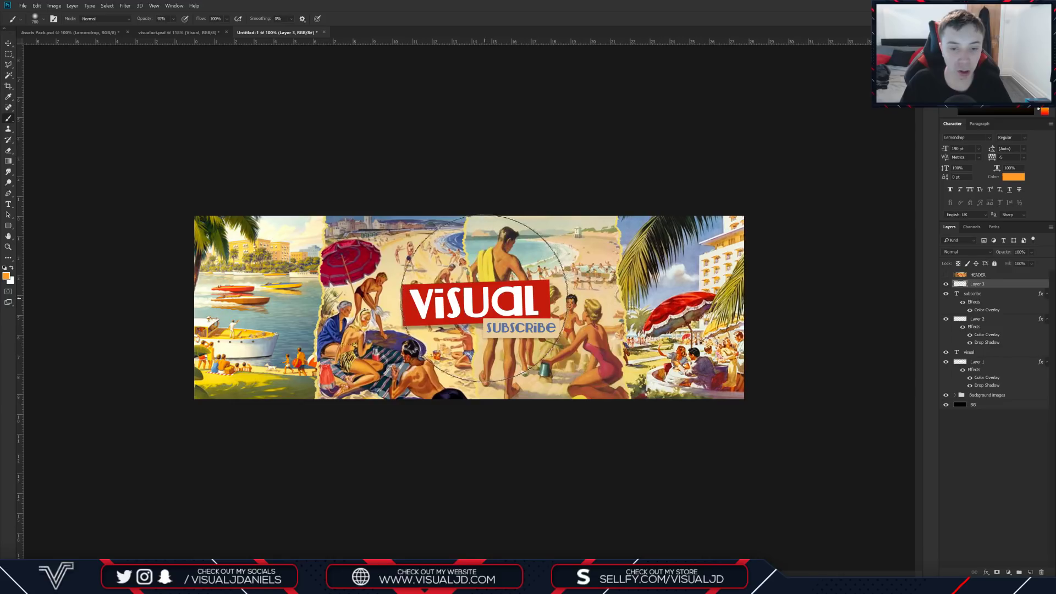
pyautogui.click(484, 298)
pyautogui.click(477, 299)
pyautogui.click(474, 301)
pyautogui.click(470, 303)
pyautogui.click(476, 302)
pyautogui.moveTo(476, 302); pyautogui.dragTo(489, 308)
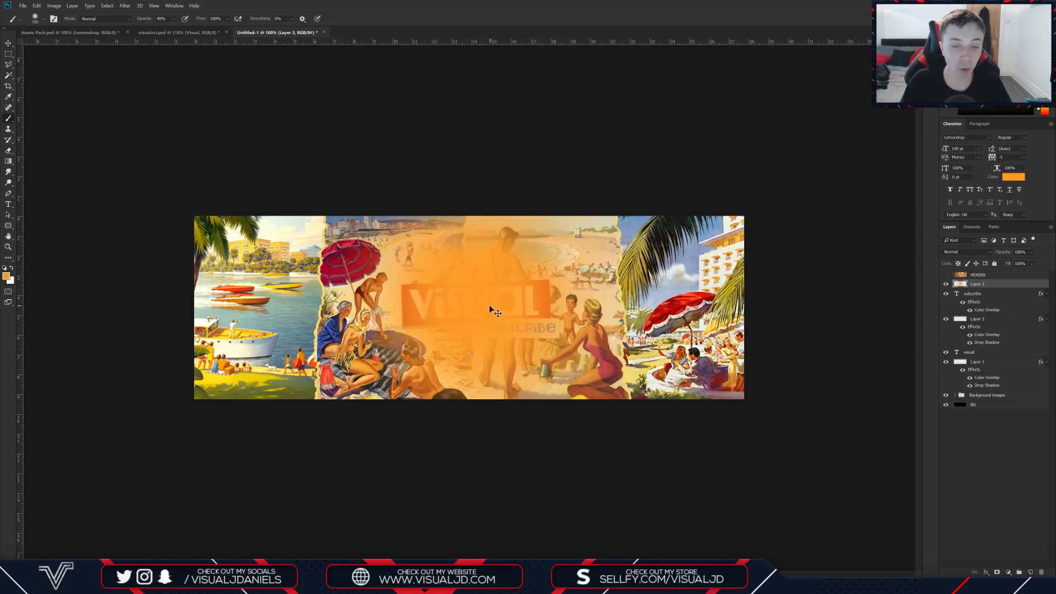
pyautogui.click(948, 255)
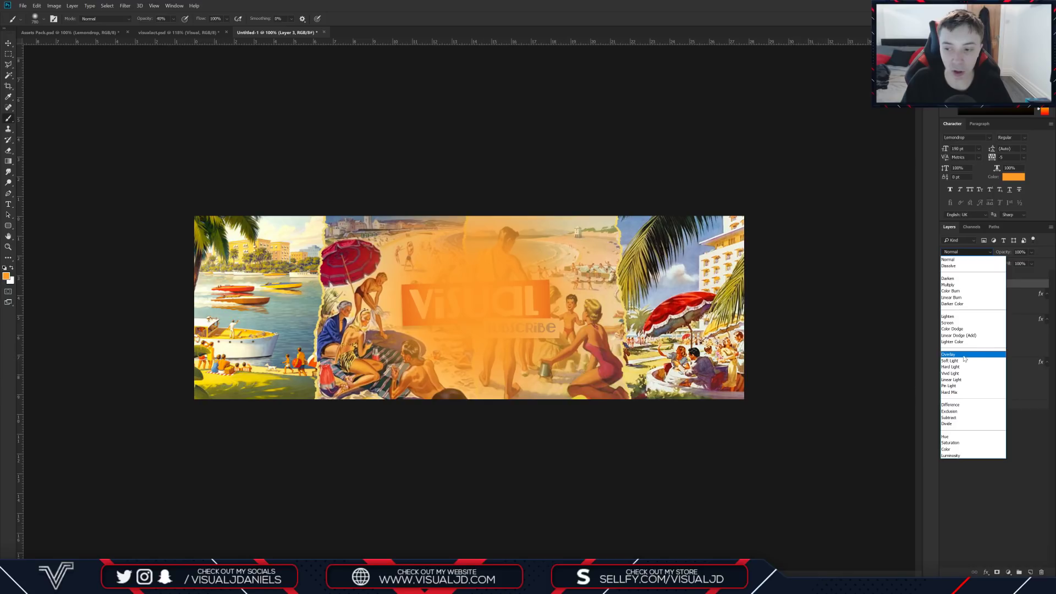
# Step: Blend the orange glow as Overlay at 20% opacity and add empty Layer 4 above
pyautogui.click(963, 354)
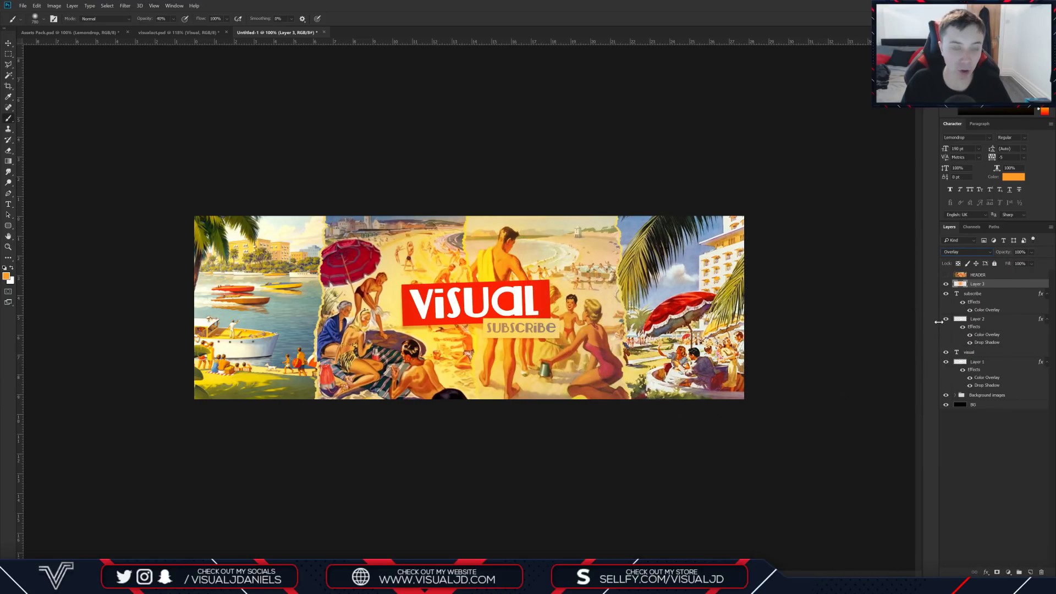
pyautogui.click(1028, 253)
pyautogui.click(1014, 262)
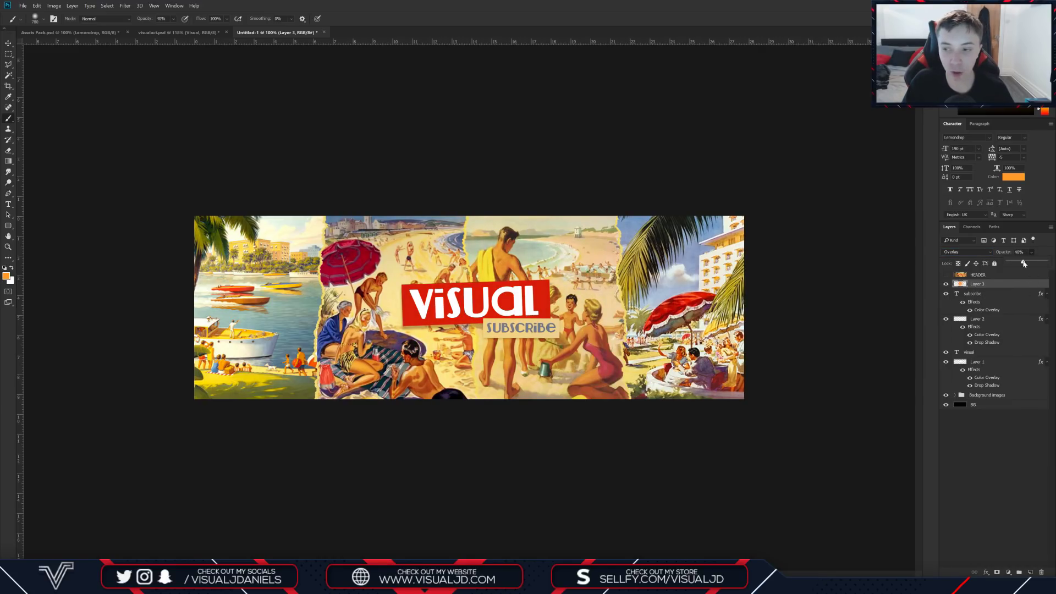
pyautogui.moveTo(1021, 263); pyautogui.dragTo(1016, 262)
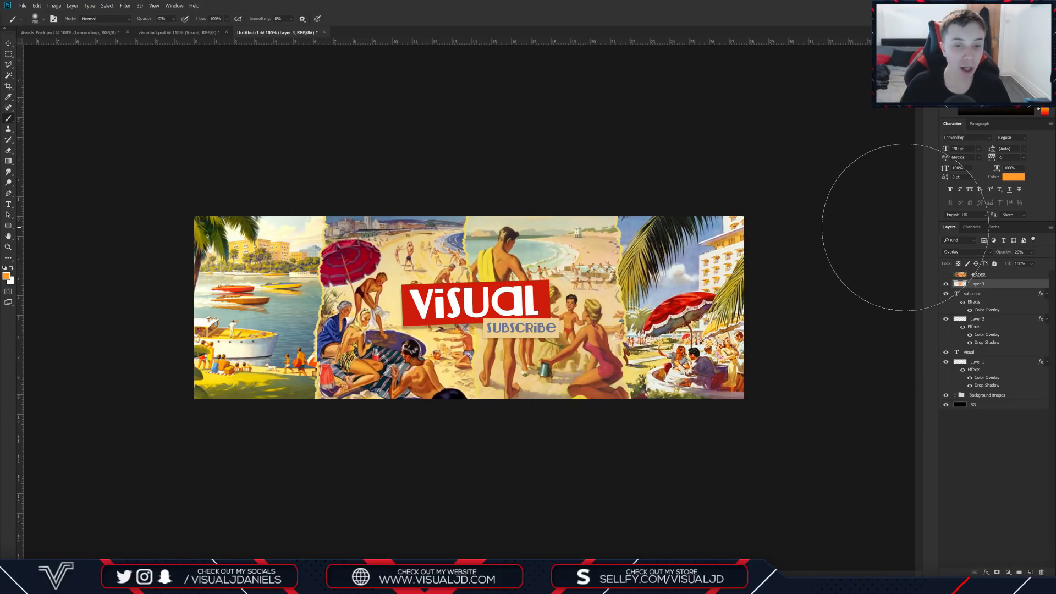
pyautogui.click(1029, 571)
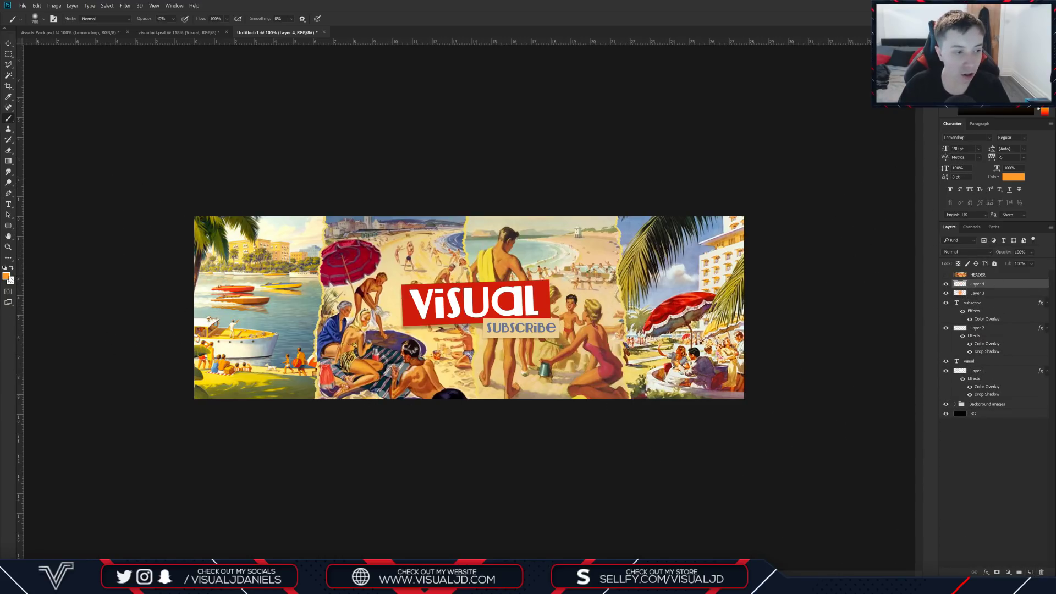
# Step: Shift the foreground colour from orange toward a lighter, softer yellow
pyautogui.click(7, 277)
pyautogui.moveTo(749, 202); pyautogui.dragTo(750, 198)
pyautogui.moveTo(710, 117); pyautogui.dragTo(710, 102)
# Step: Settle on a pale yellow and brush it across the banner on Layer 4
pyautogui.click(709, 108)
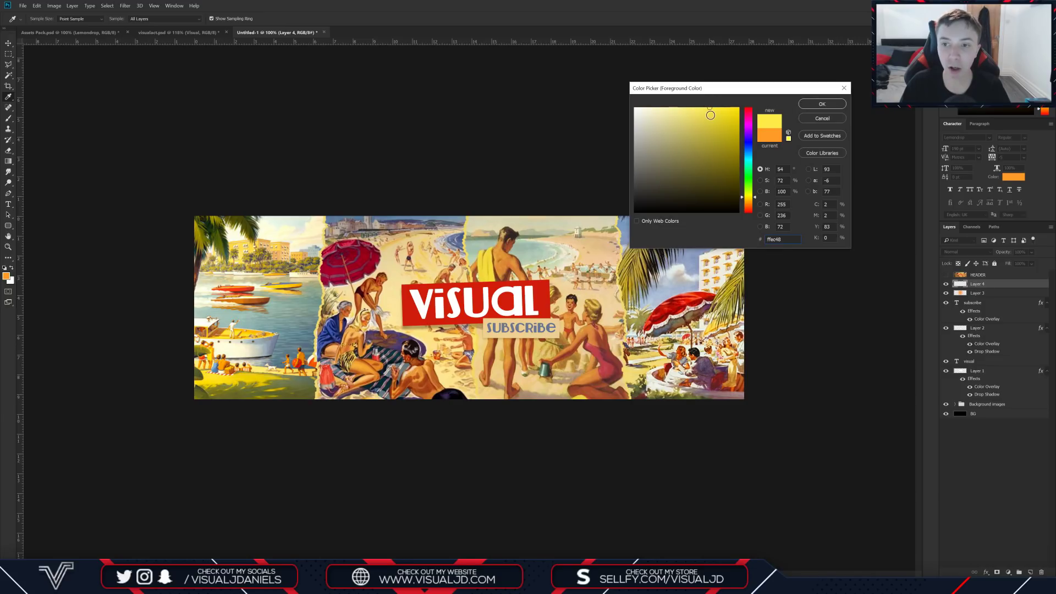
pyautogui.click(830, 103)
pyautogui.press('b')
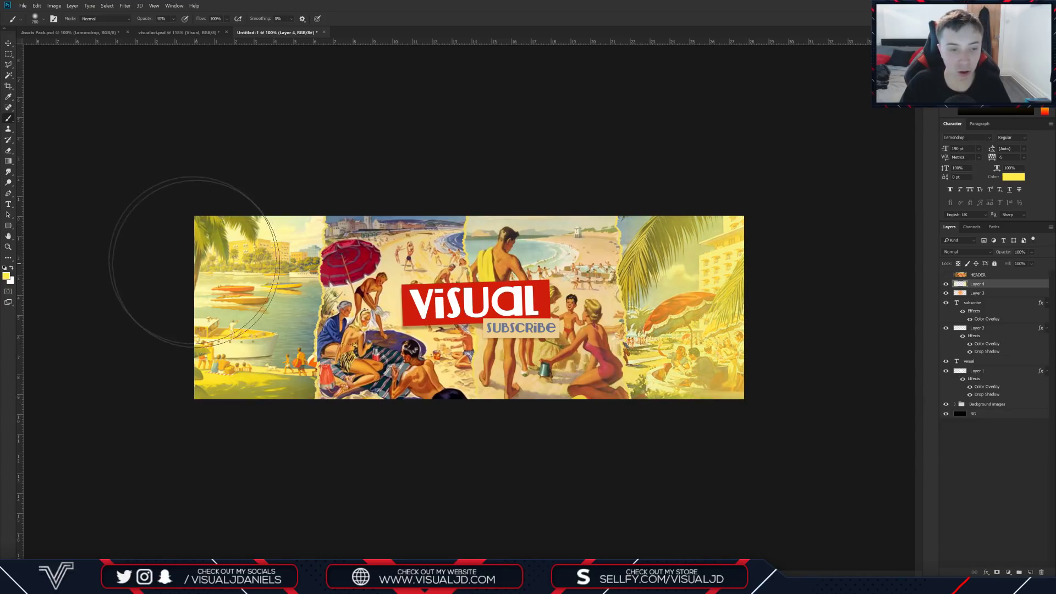
pyautogui.moveTo(189, 247); pyautogui.dragTo(216, 506)
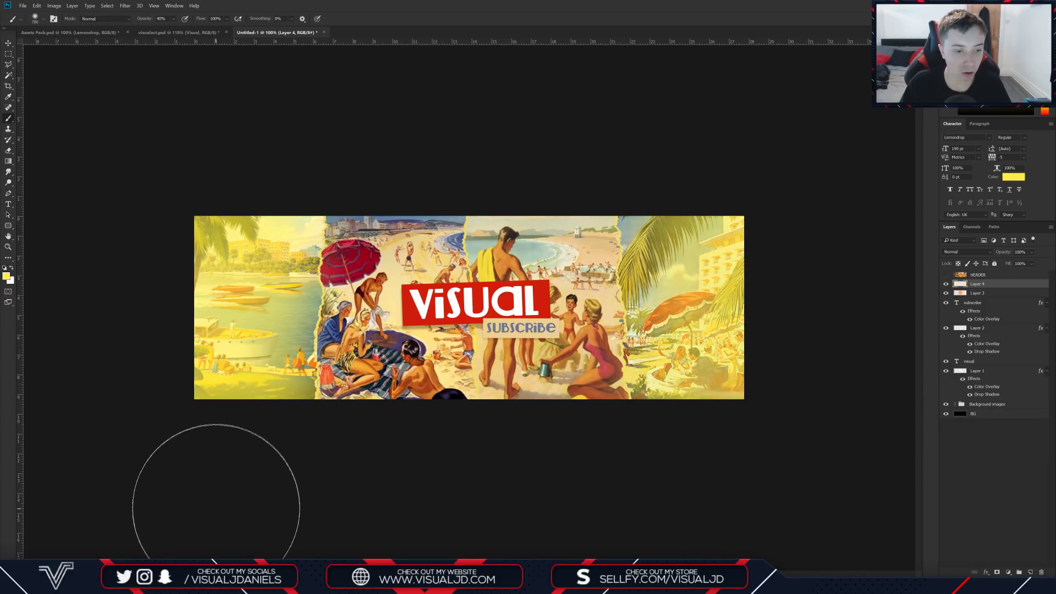
# Step: Blend the yellow wash as Screen at 27% opacity
pyautogui.click(964, 253)
pyautogui.click(964, 355)
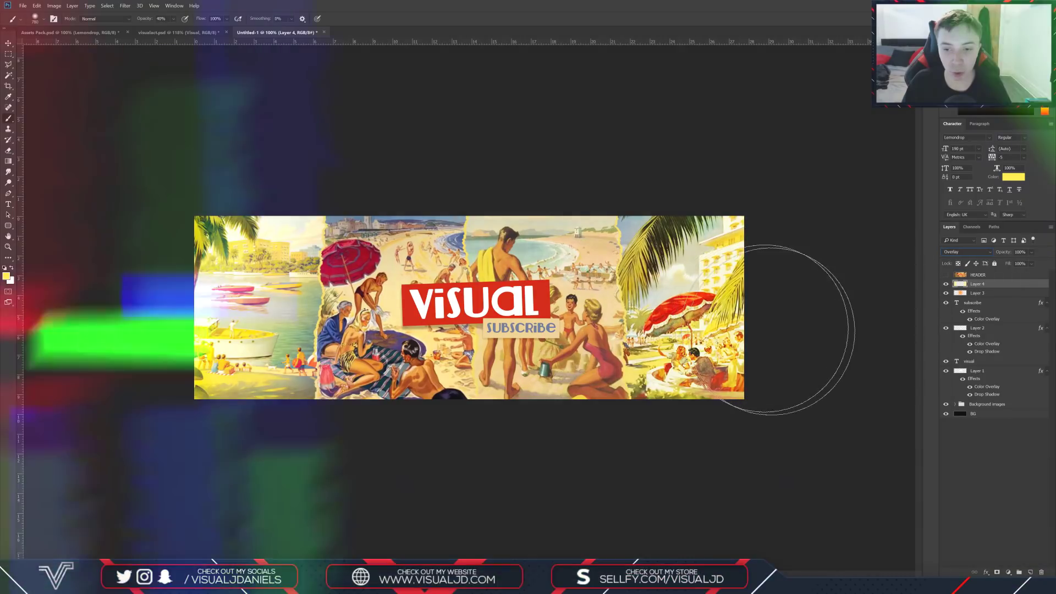
pyautogui.click(972, 251)
pyautogui.click(964, 324)
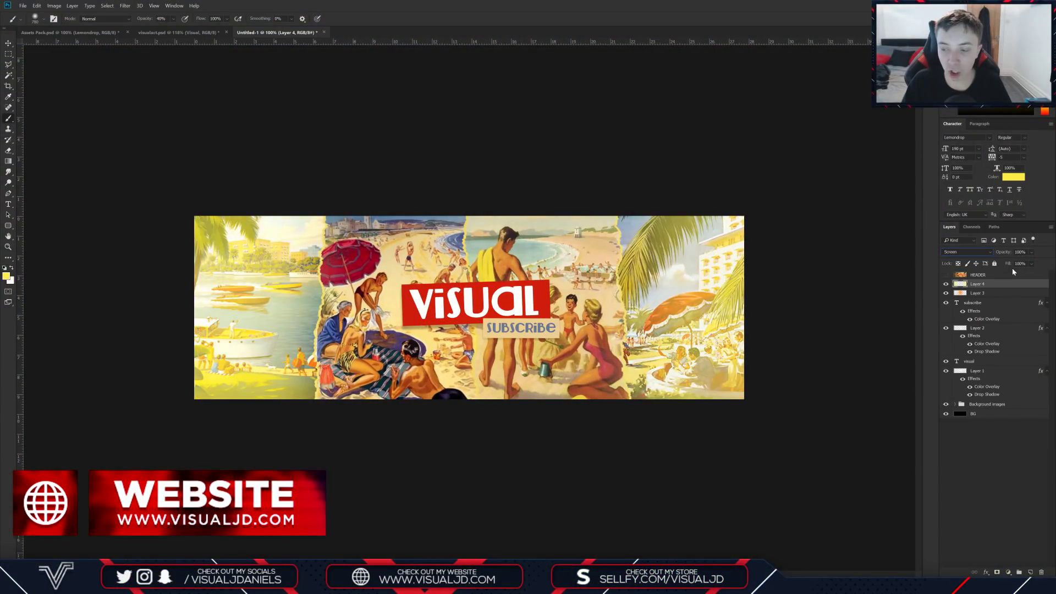
pyautogui.click(1018, 262)
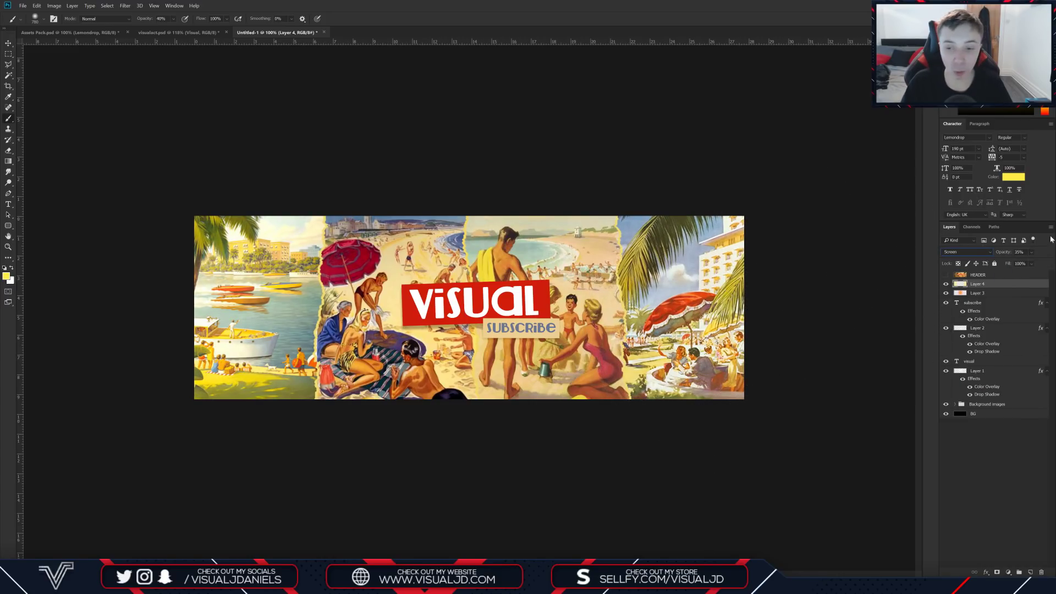
pyautogui.moveTo(1032, 252); pyautogui.dragTo(1022, 263)
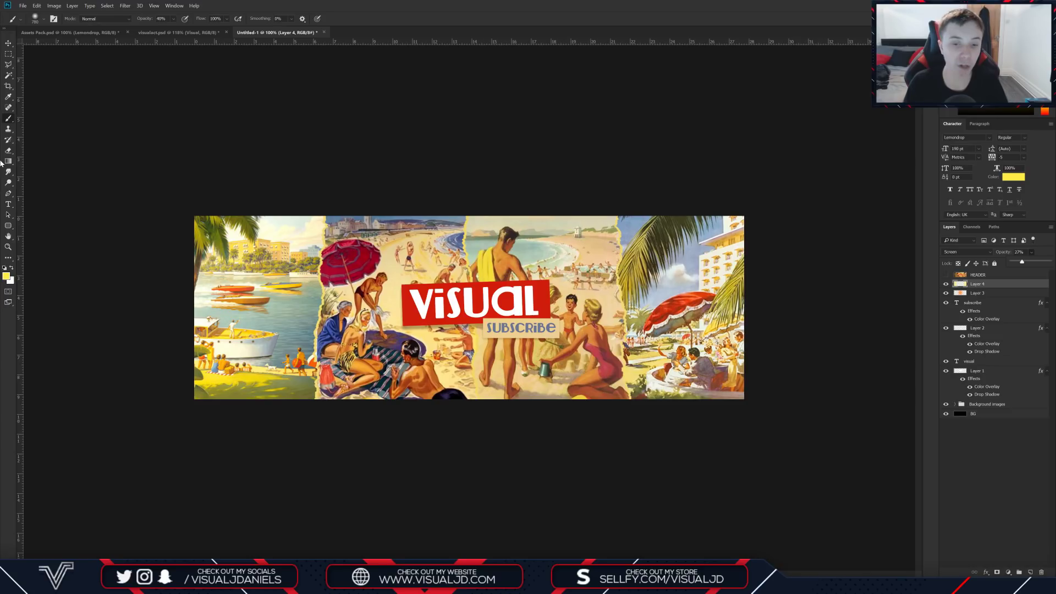
# Step: Reveal the parchment texture in Assets Pack.psd and drag it into the banner document
pyautogui.click(8, 42)
pyautogui.click(65, 33)
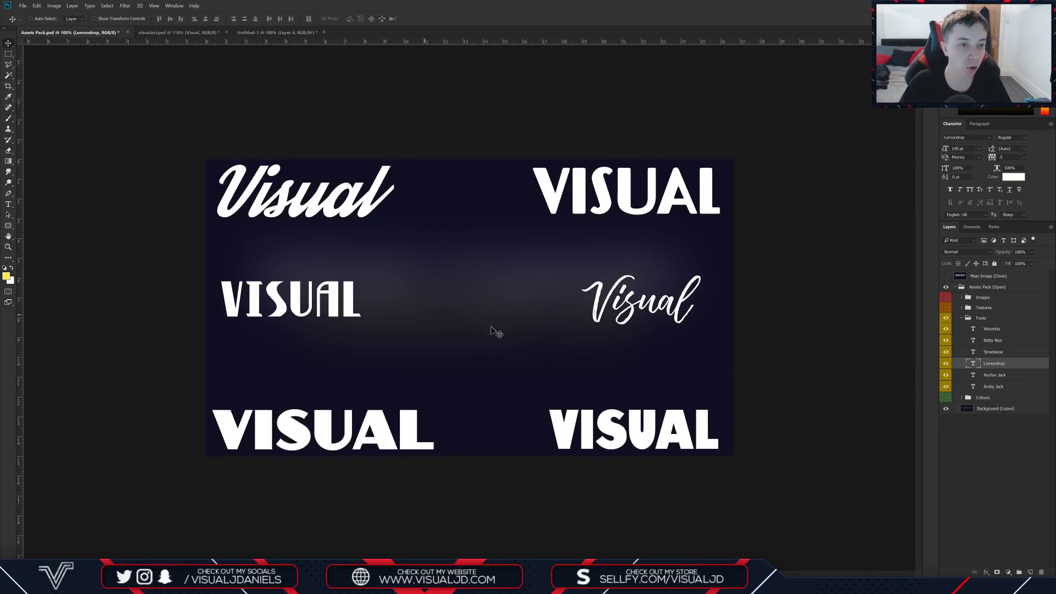
pyautogui.click(946, 318)
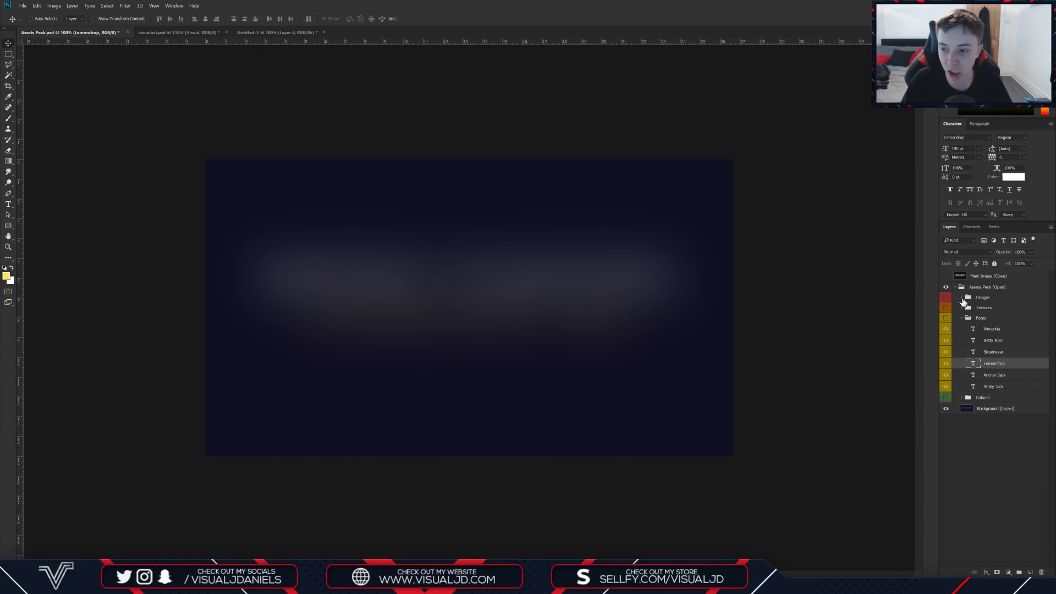
pyautogui.click(961, 307)
pyautogui.click(945, 308)
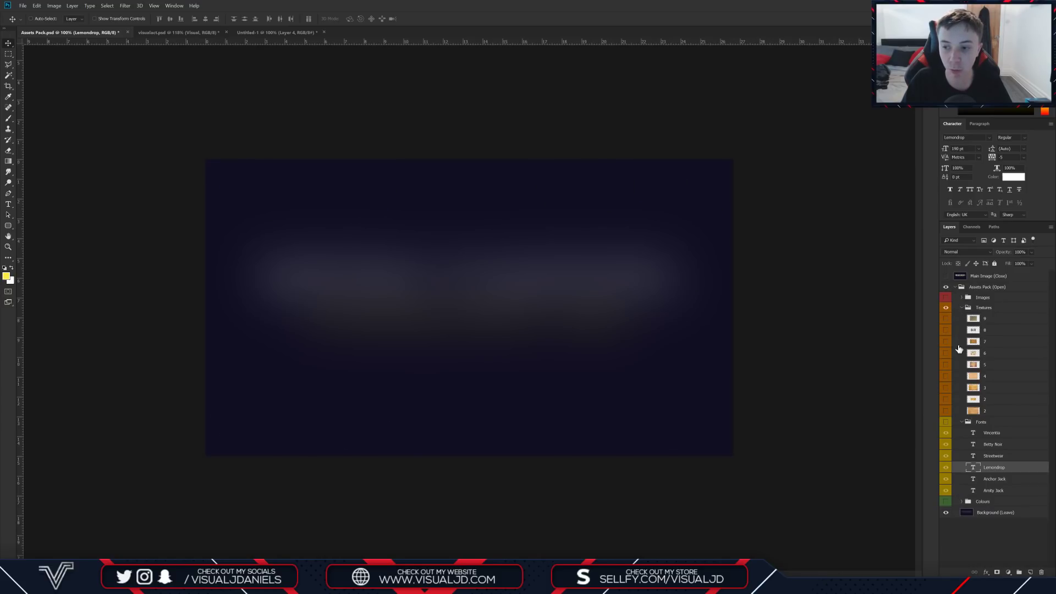
pyautogui.click(945, 400)
pyautogui.click(945, 400)
pyautogui.click(945, 411)
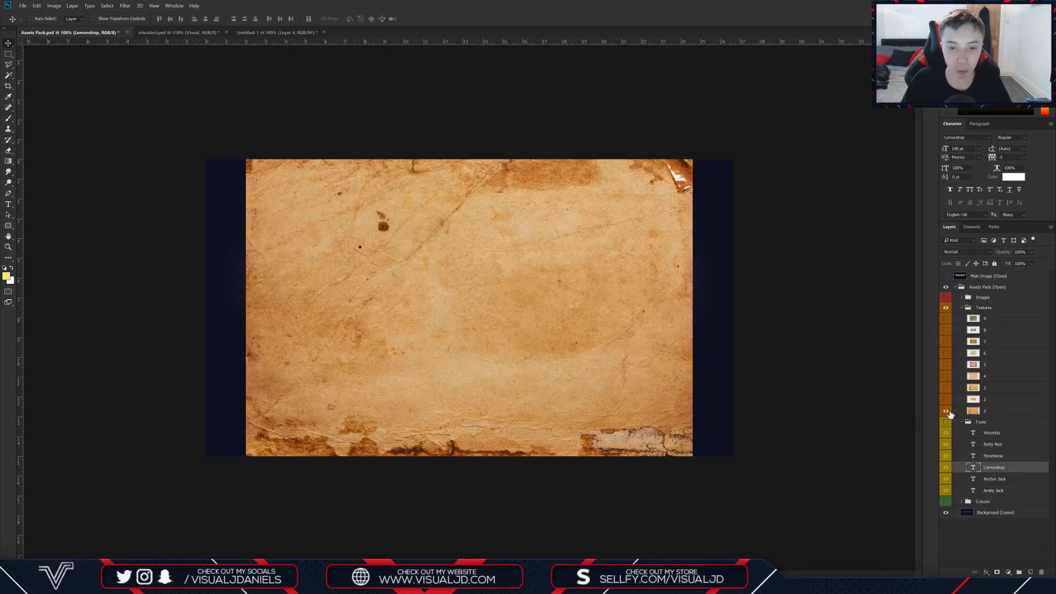
pyautogui.click(952, 411)
pyautogui.moveTo(531, 291); pyautogui.dragTo(290, 305)
# Step: Scale and position the parchment to cover the whole banner
pyautogui.hotkey('ctrl', 't')
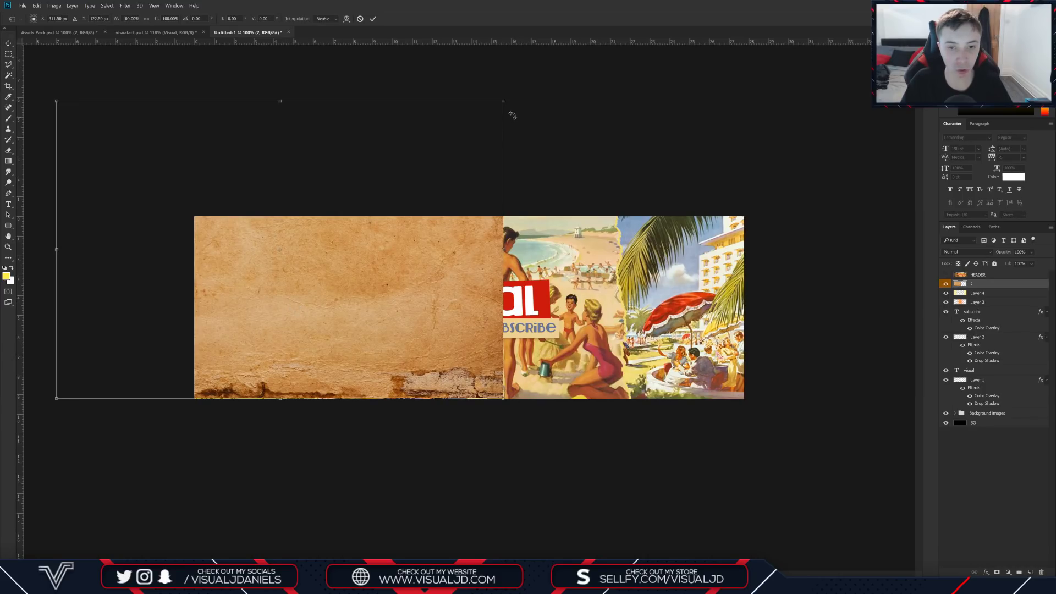
pyautogui.moveTo(437, 204); pyautogui.dragTo(576, 318)
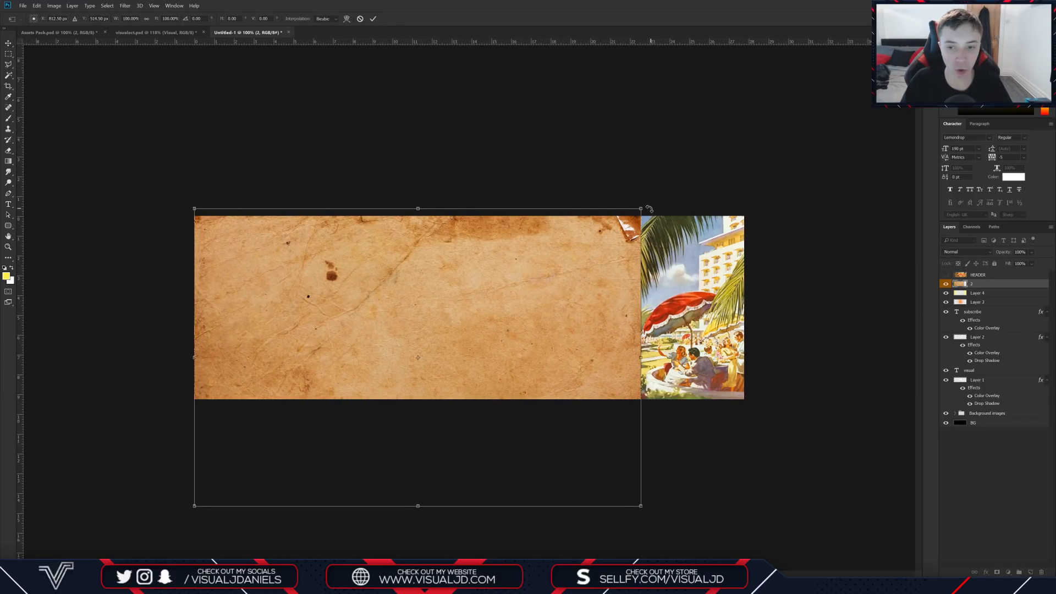
pyautogui.moveTo(643, 209); pyautogui.dragTo(755, 136)
pyautogui.moveTo(678, 319); pyautogui.dragTo(674, 238)
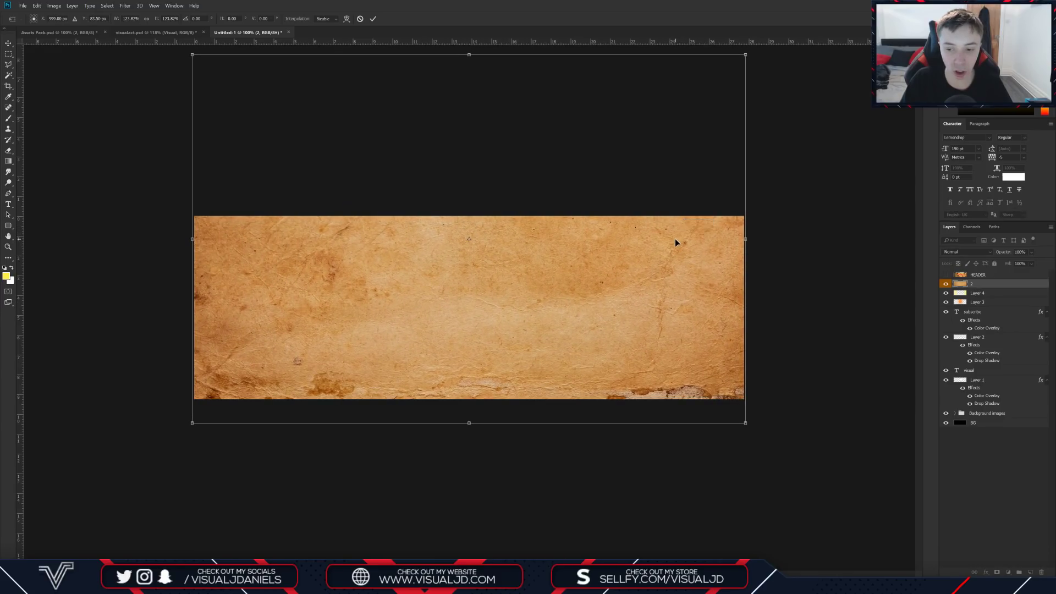
pyautogui.press('Return')
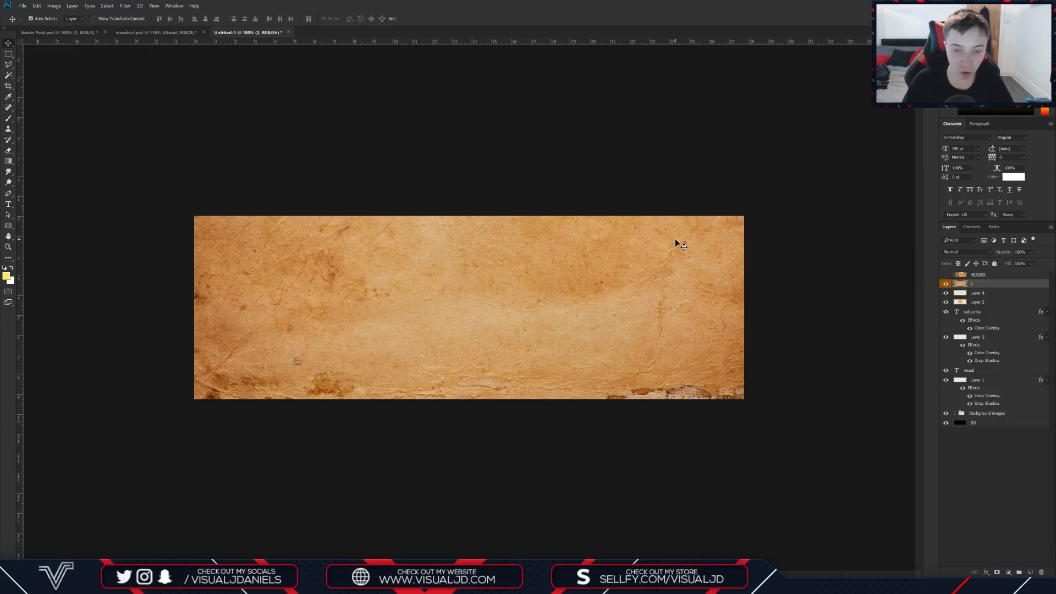
# Step: Blend the parchment as Multiply and lower its opacity
pyautogui.click(966, 251)
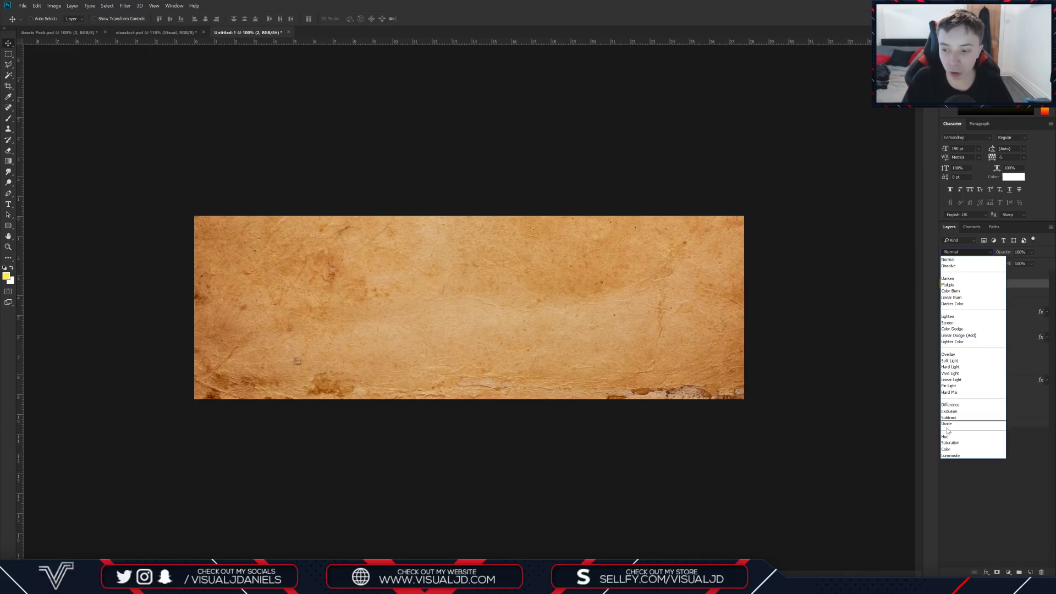
pyautogui.click(947, 284)
pyautogui.click(1032, 253)
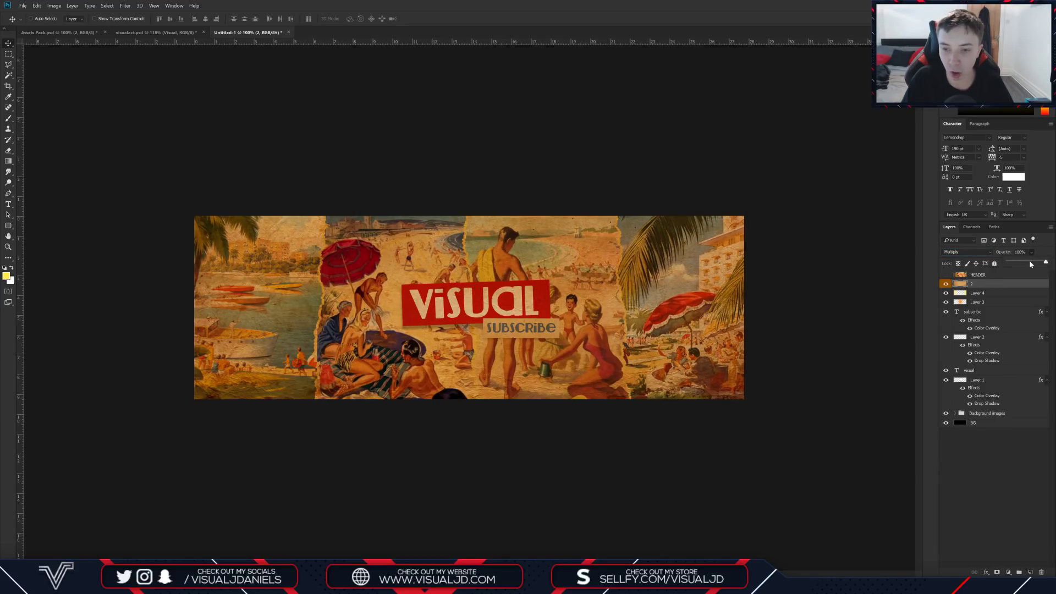
pyautogui.click(1030, 264)
pyautogui.moveTo(1030, 264); pyautogui.dragTo(1046, 262)
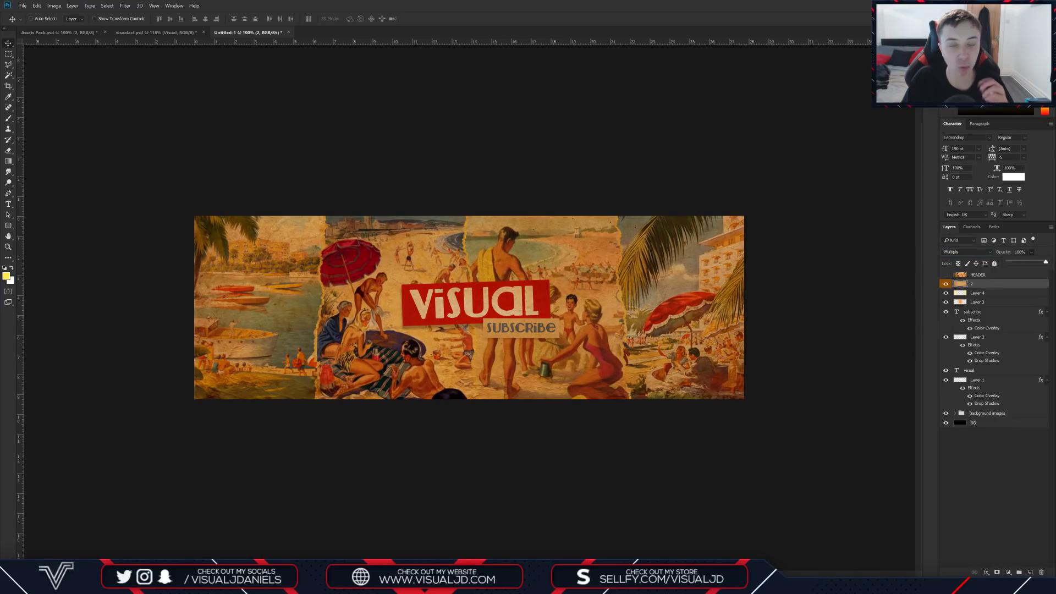
pyautogui.moveTo(1045, 262); pyautogui.dragTo(1026, 262)
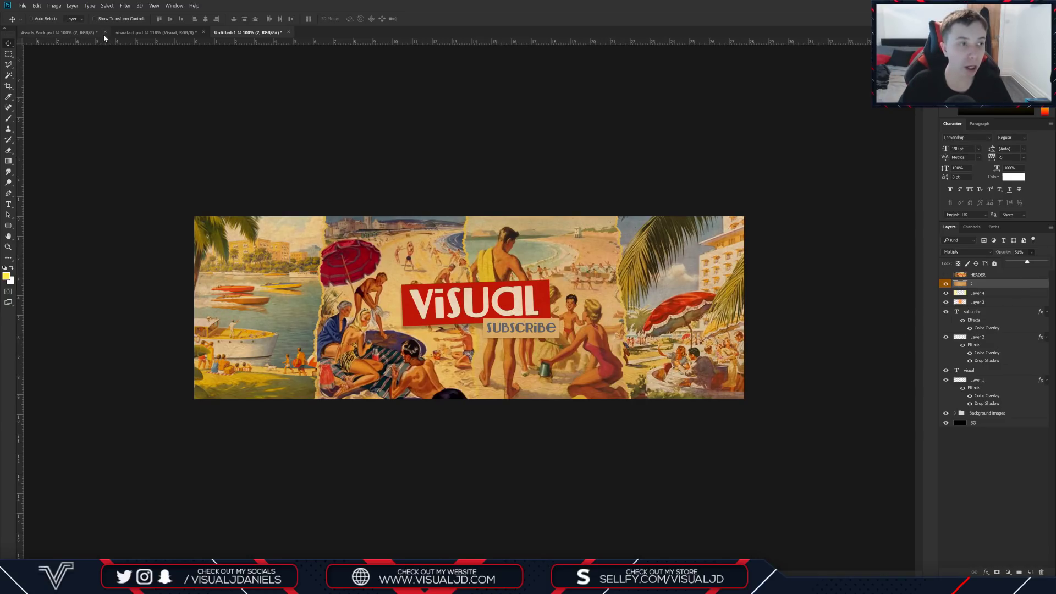
pyautogui.click(76, 33)
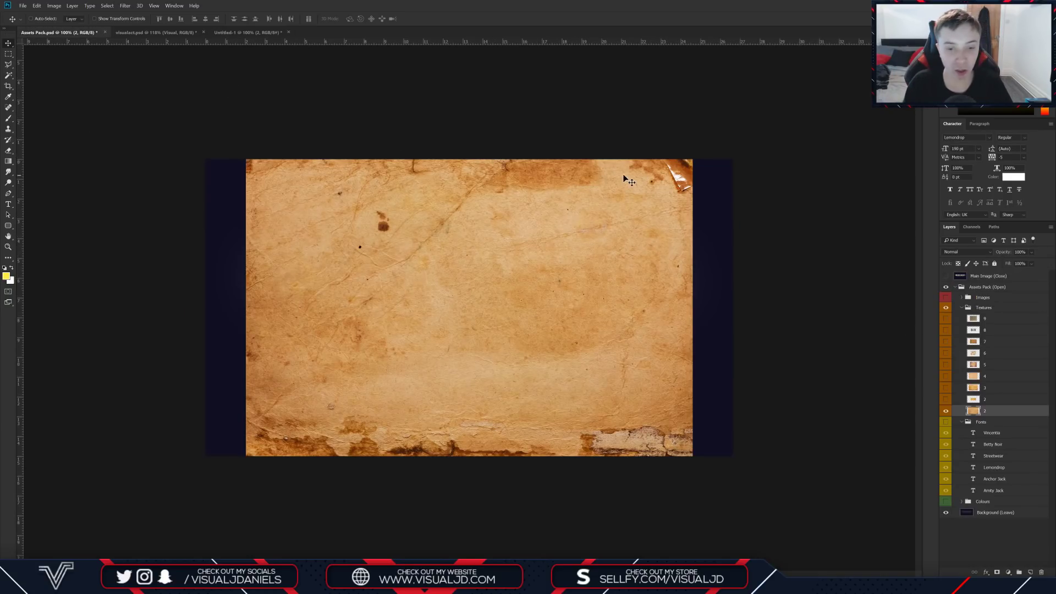
# Step: Copy parchment texture layer 7 from Assets Pack.psd into Untitled-1 and scale it to cover the banner
pyautogui.click(945, 410)
pyautogui.click(945, 341)
pyautogui.click(984, 341)
pyautogui.moveTo(468, 204); pyautogui.dragTo(341, 137)
pyautogui.moveTo(267, 25); pyautogui.dragTo(385, 308)
pyautogui.hotkey('ctrl', 't')
pyautogui.moveTo(643, 399); pyautogui.dragTo(794, 549)
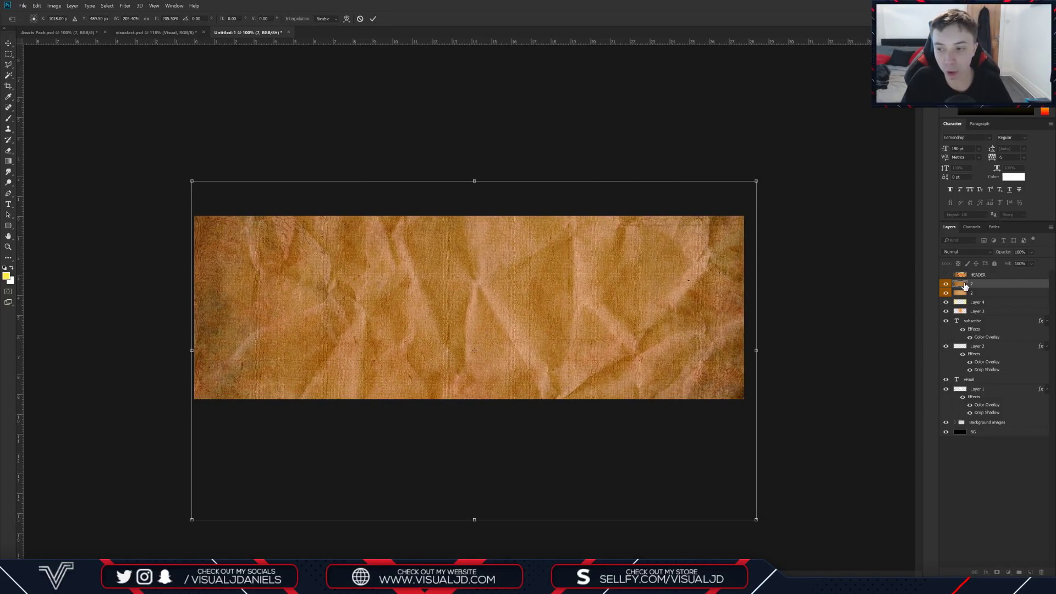
pyautogui.press('Return')
# Step: Blend the parchment texture in Multiply mode at 21% opacity
pyautogui.click(962, 253)
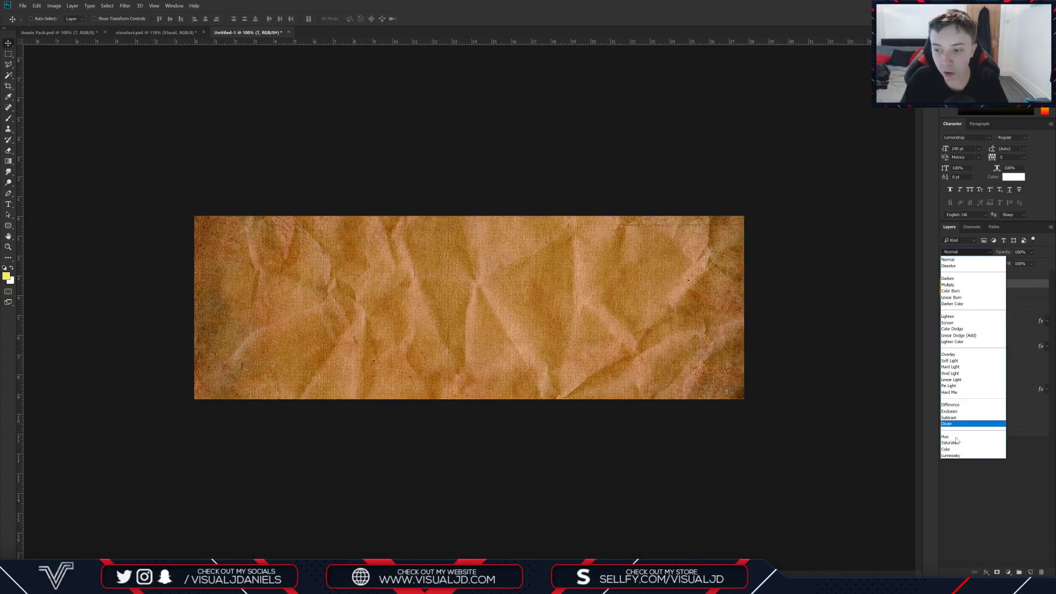
pyautogui.click(948, 284)
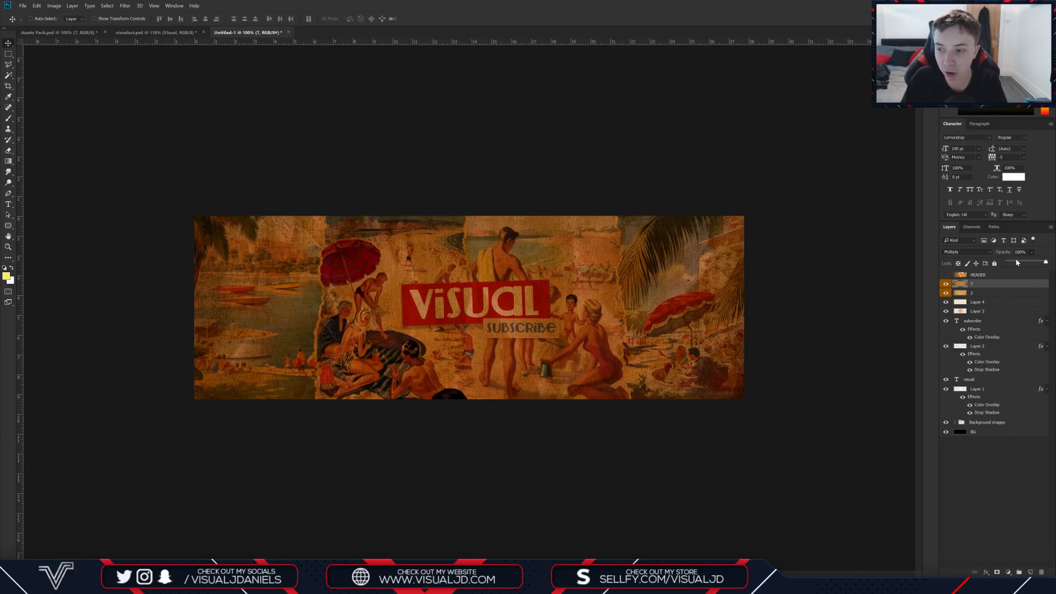
pyautogui.click(1016, 263)
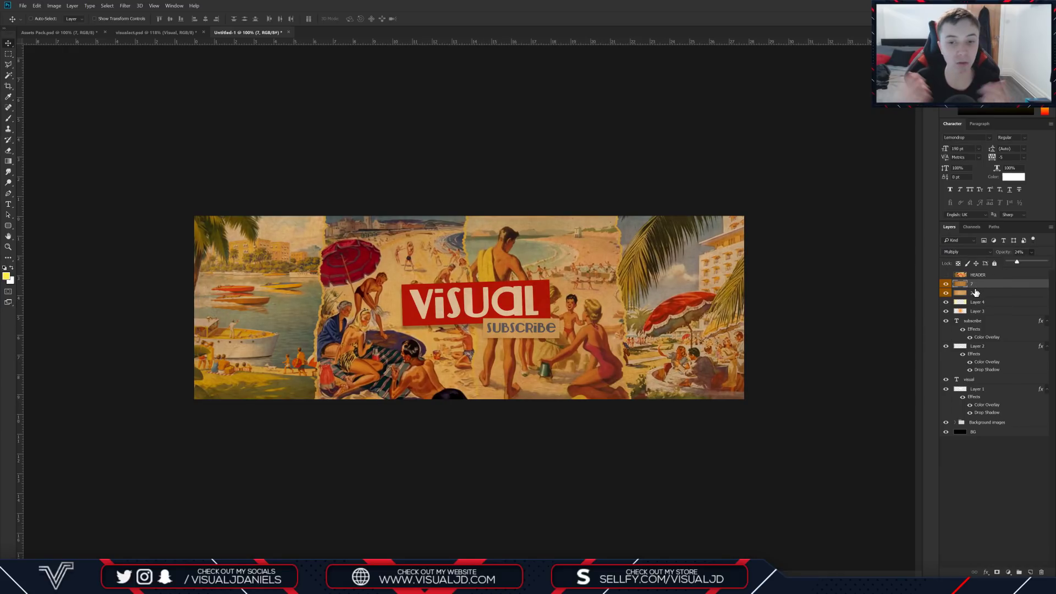
# Step: Bring grey grunge texture layer 8 from Assets Pack.psd into the banner and scale it about 296% to cover
pyautogui.hotkey('ctrl', 'Tab')
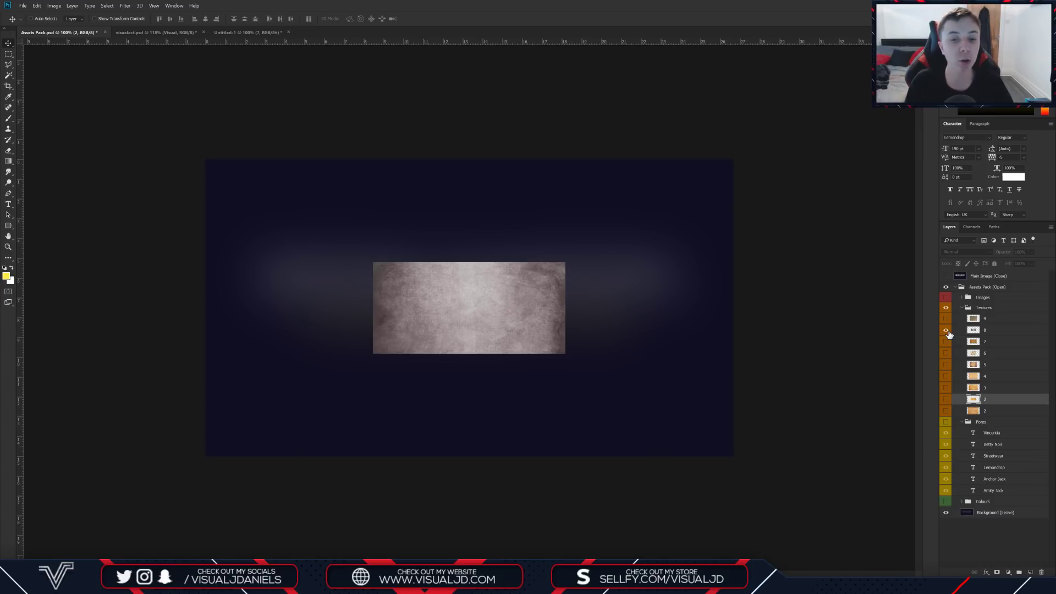
pyautogui.click(984, 330)
pyautogui.moveTo(653, 319); pyautogui.dragTo(484, 325)
pyautogui.moveTo(528, 299); pyautogui.dragTo(310, 242)
pyautogui.hotkey('ctrl', 't')
pyautogui.moveTo(384, 307); pyautogui.dragTo(760, 471)
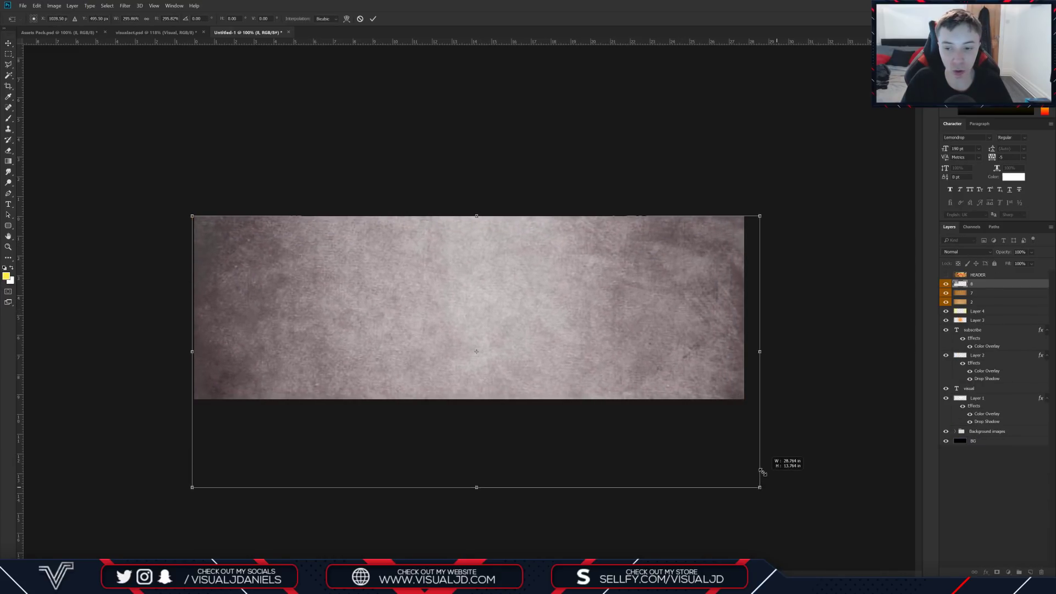
# Step: Set texture 8 to Overlay at 21% opacity, then select all layers from 8 down to BG
pyautogui.click(959, 251)
pyautogui.click(961, 354)
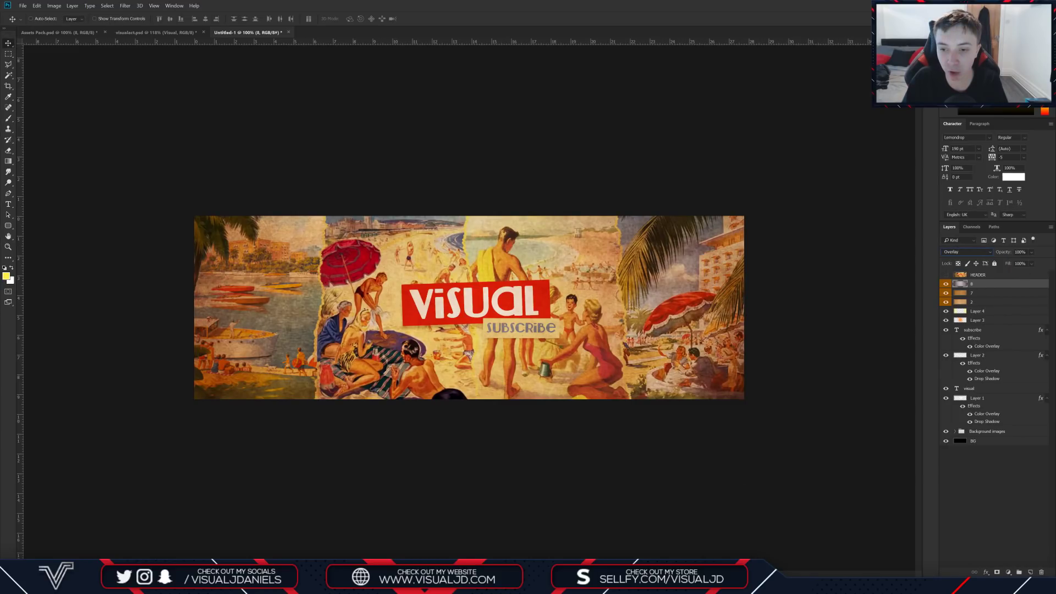
pyautogui.click(1015, 263)
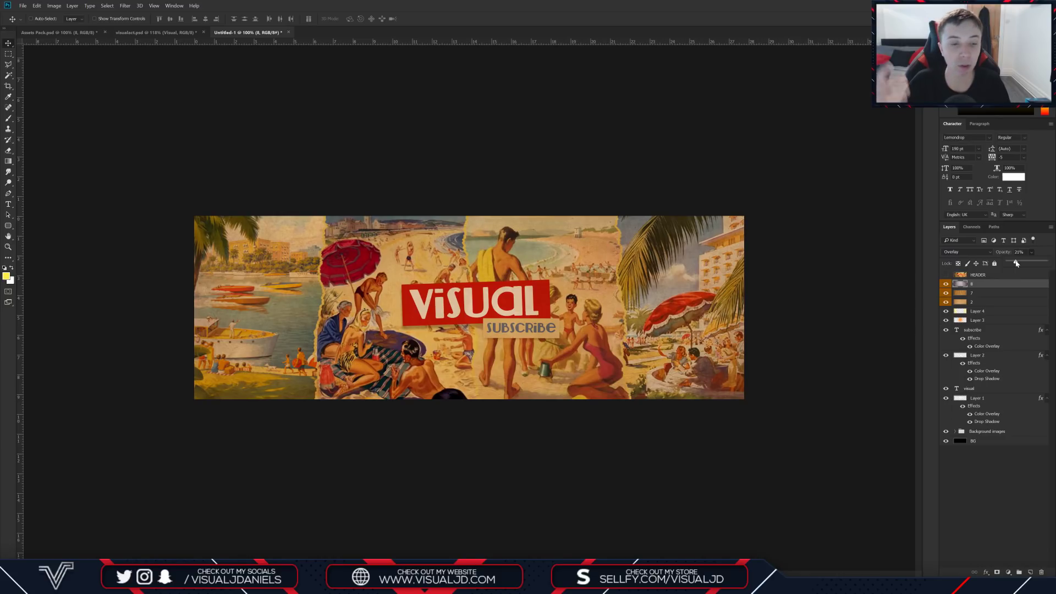
pyautogui.click(985, 287)
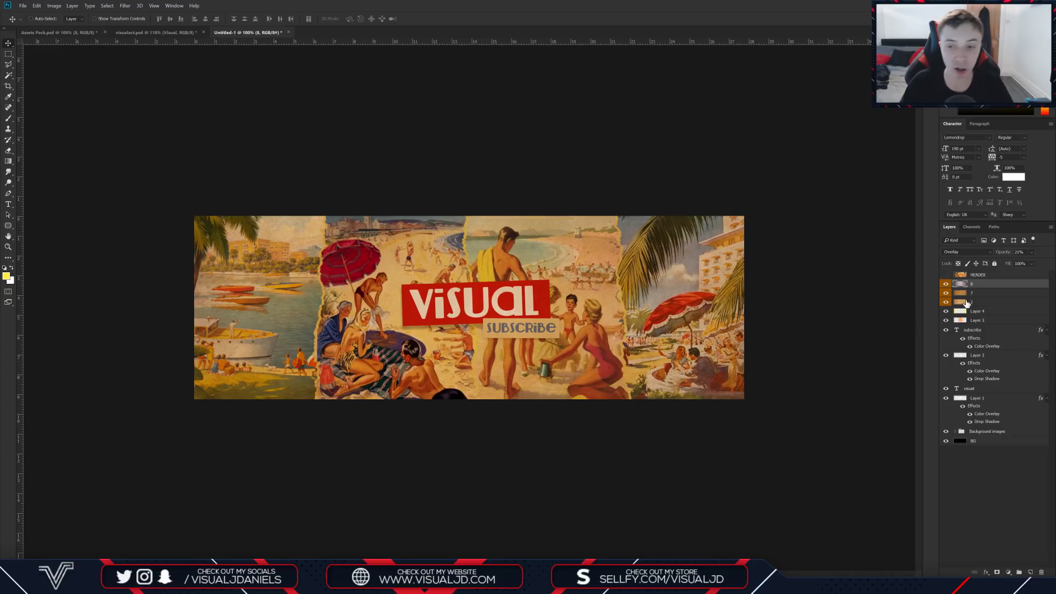
pyautogui.keyDown('shift'); pyautogui.click(989, 441); pyautogui.keyUp('shift')
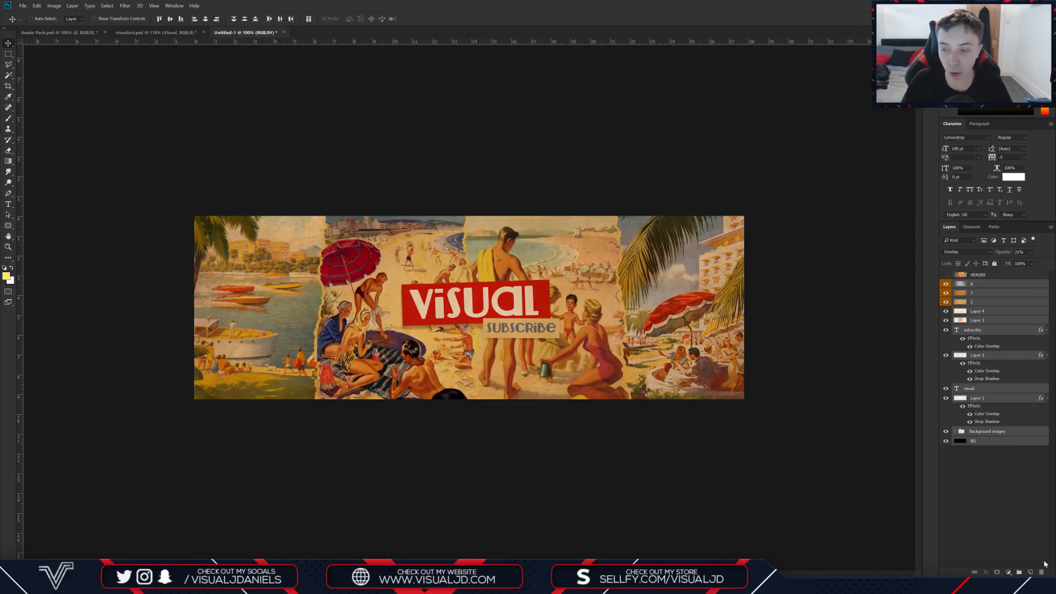
# Step: Group all banner layers as HEADER, duplicate it into a smart-object HEADER copy, then make HEADER copy 2
pyautogui.click(1019, 571)
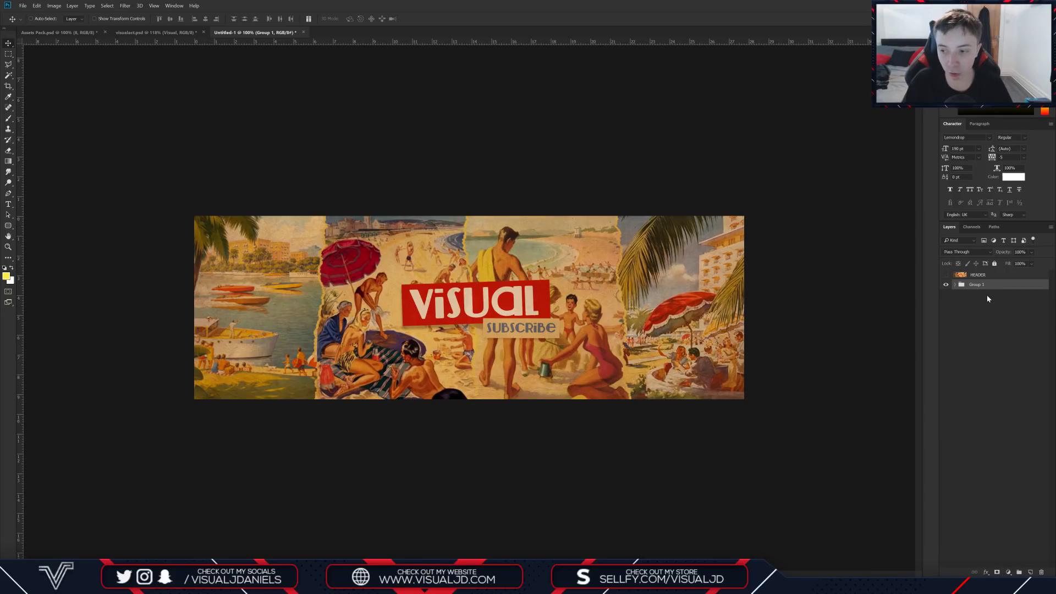
pyautogui.doubleClick(975, 285)
pyautogui.write('HEADER')
pyautogui.press('Return')
pyautogui.hotkey('ctrl', 'j')
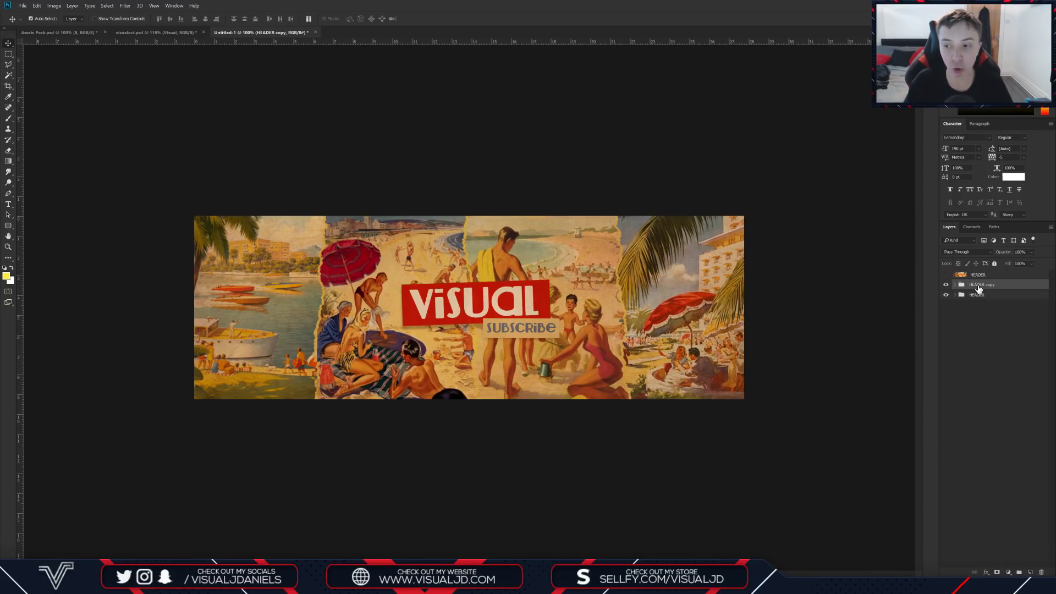
pyautogui.hotkey('ctrl', 'shift', 's')
pyautogui.hotkey('ctrl', 'j')
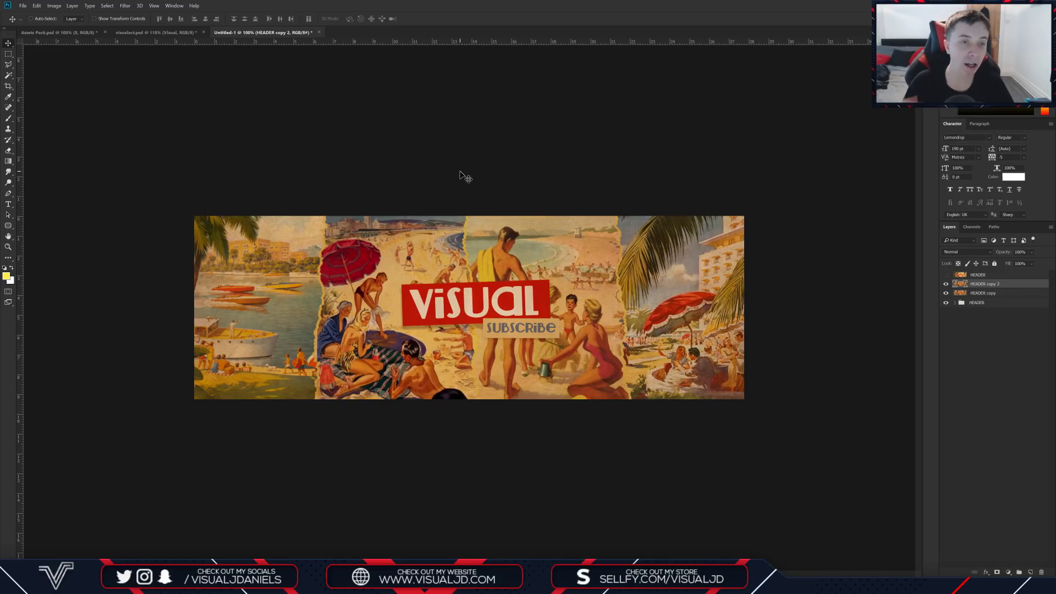
# Step: Colour-grade HEADER copy 2 with Magic Bullet PhotoLooks and compare the banner with and without it
pyautogui.click(130, 7)
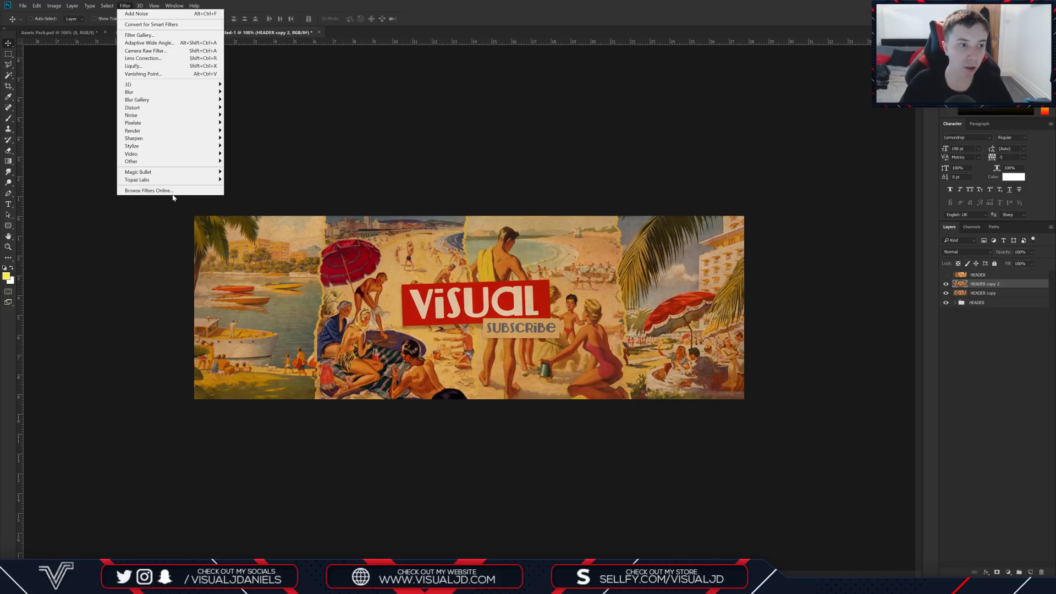
pyautogui.moveTo(175, 172)
pyautogui.click(245, 172)
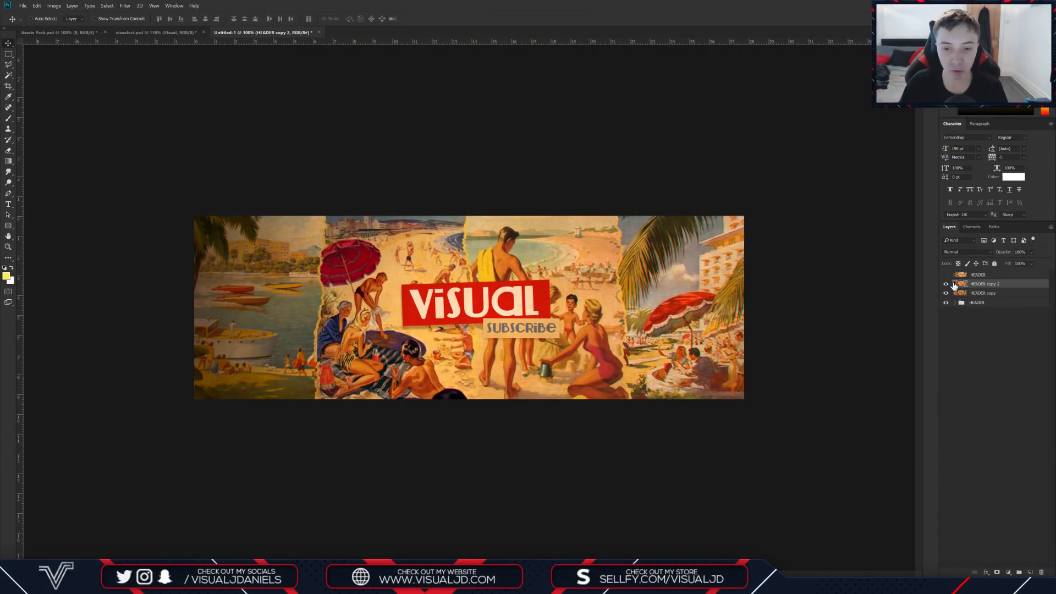
pyautogui.click(945, 284)
# Step: Desaturate with a Hue/Saturation layer, group it with the HEADER copies, then create merged Group 1 copy and copy 2
pyautogui.click(945, 283)
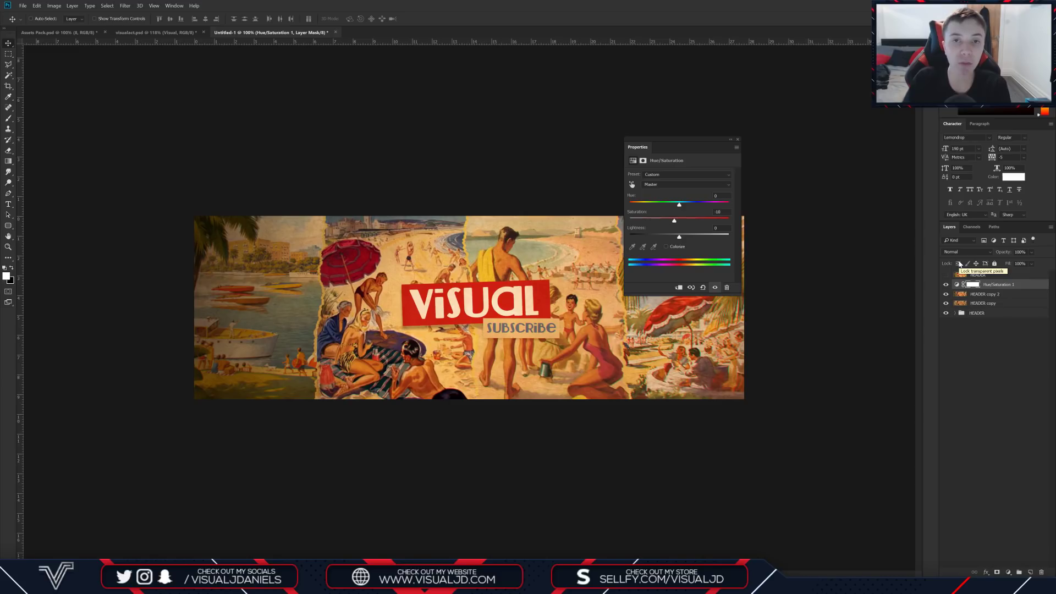
pyautogui.click(737, 141)
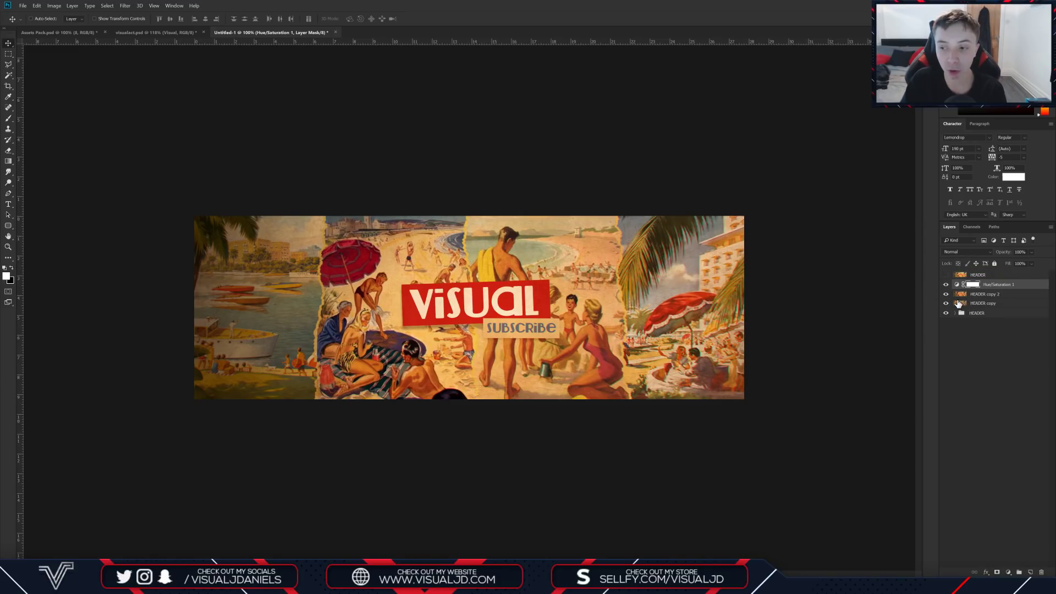
pyautogui.keyDown('shift'); pyautogui.click(1000, 304); pyautogui.keyUp('shift')
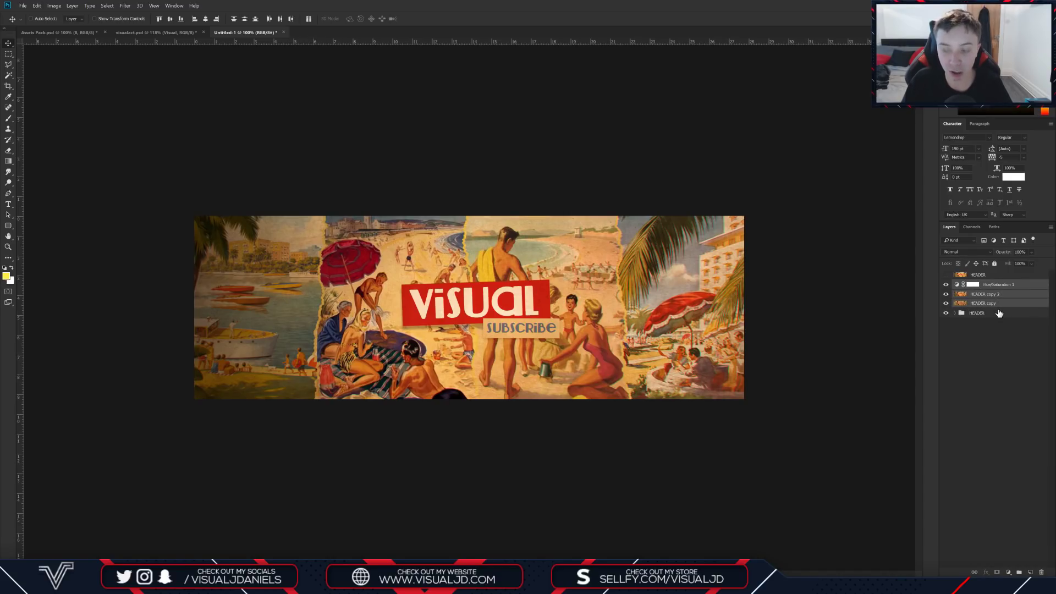
pyautogui.click(1018, 572)
pyautogui.hotkey('ctrl', 'j')
pyautogui.hotkey('ctrl', 'e')
pyautogui.hotkey('ctrl', 'j')
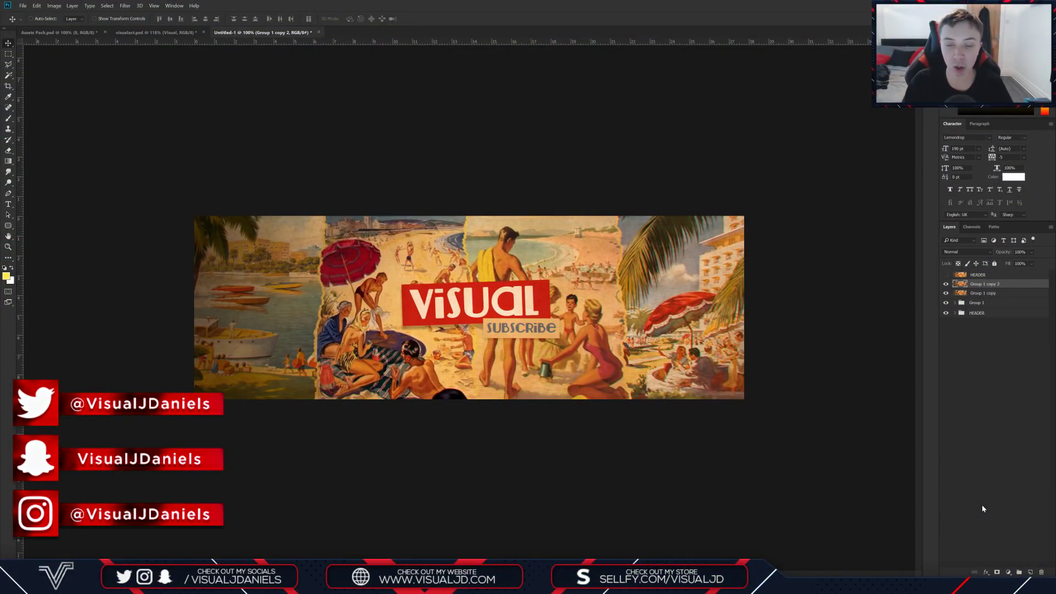
# Step: Add 11.07% Uniform noise to Group 1 copy 2 with the Add Noise filter
pyautogui.click(125, 6)
pyautogui.moveTo(151, 120)
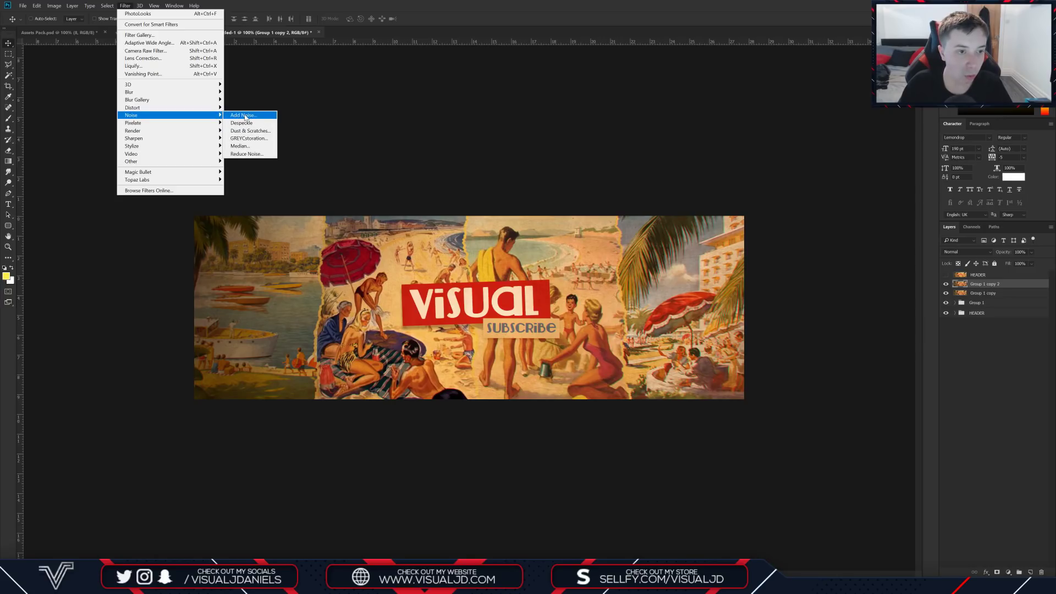
pyautogui.click(242, 115)
pyautogui.moveTo(478, 253); pyautogui.dragTo(477, 253)
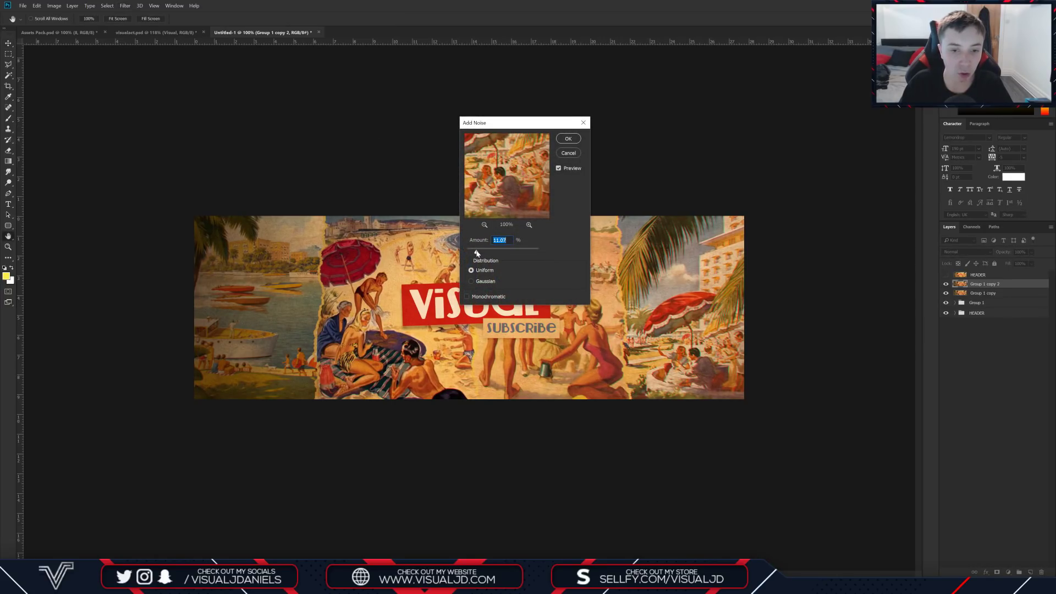
pyautogui.click(568, 139)
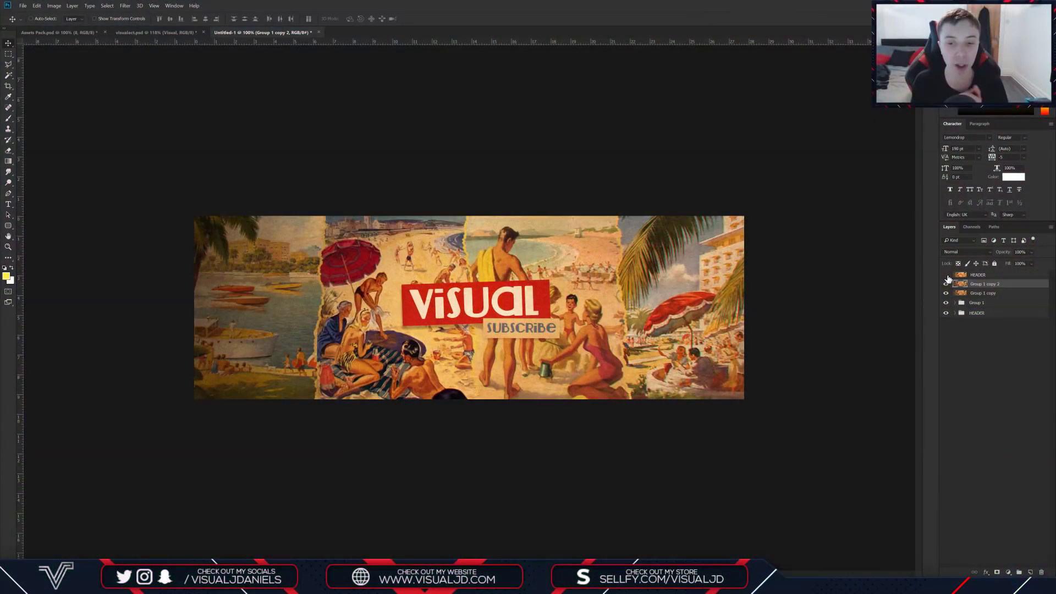
pyautogui.click(945, 275)
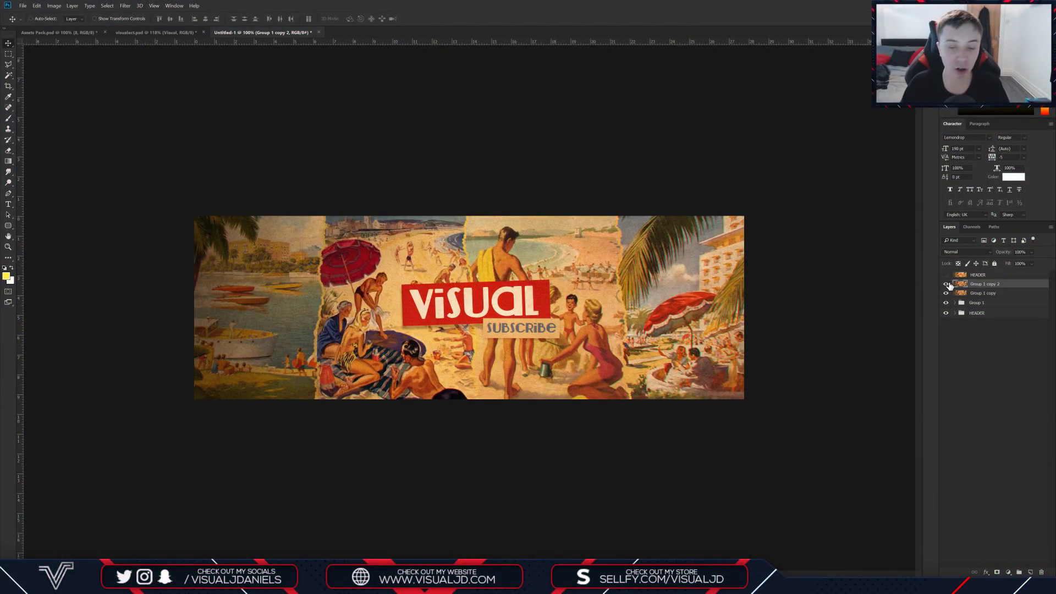